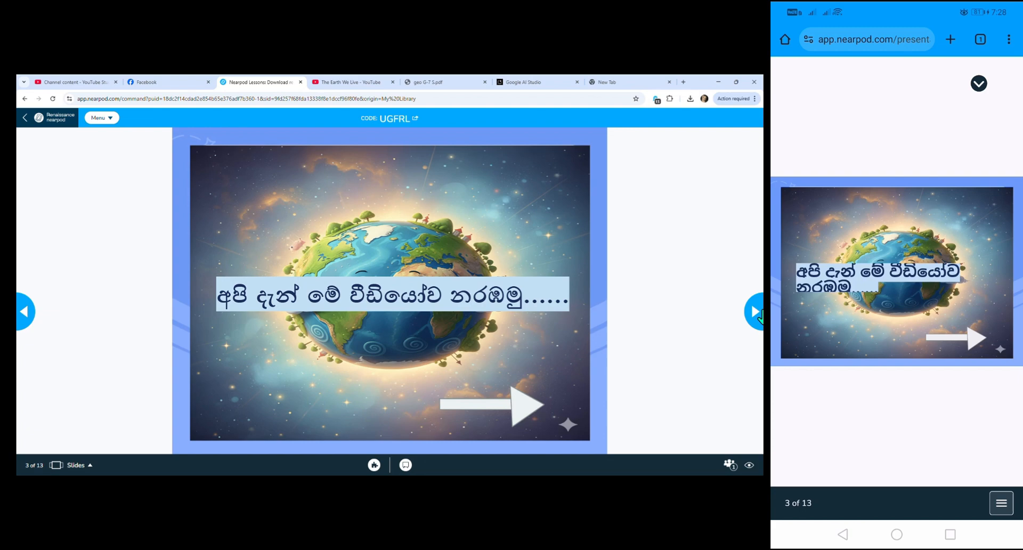
# Advance the lesson to the video slide, choose to play it on all devices, and start the video
pyautogui.click(753, 312)
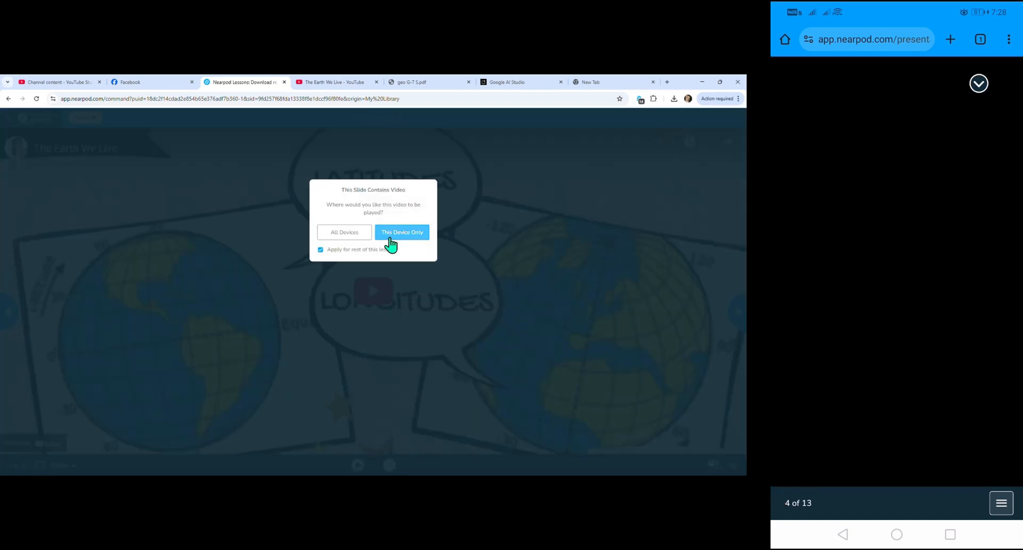
pyautogui.click(355, 239)
pyautogui.click(372, 292)
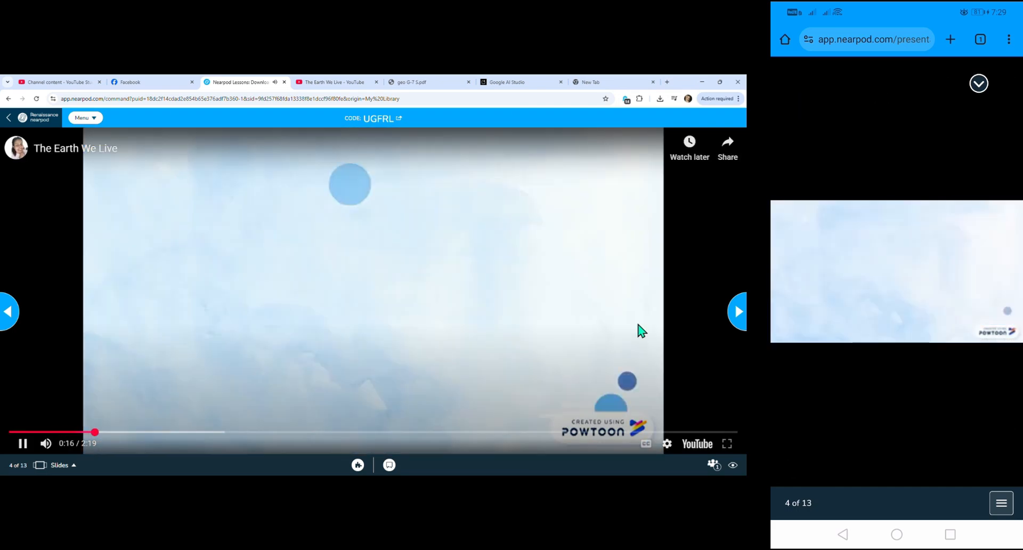
# Move on past the video slide and switch the multiple-choice question to the teacher view
pyautogui.click(738, 313)
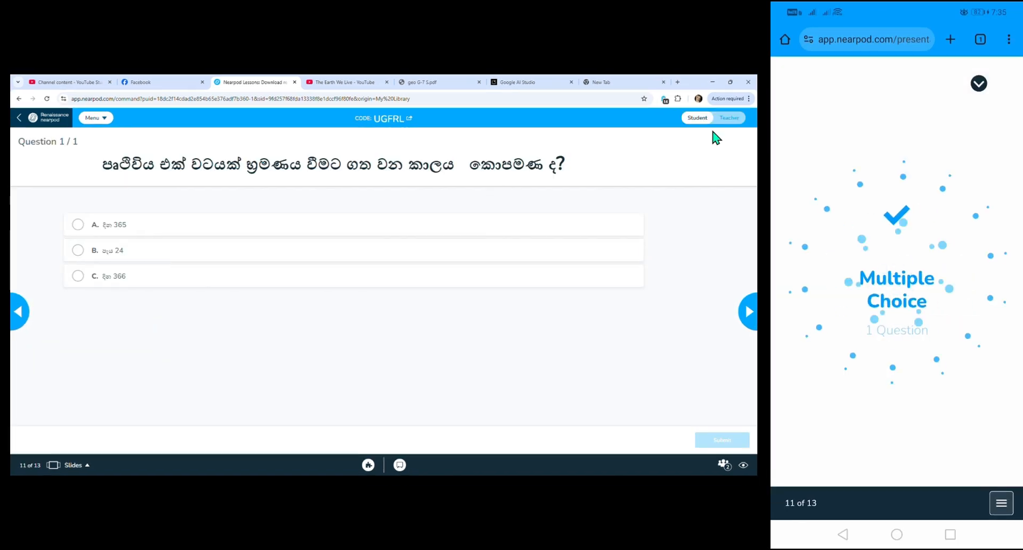
pyautogui.click(730, 117)
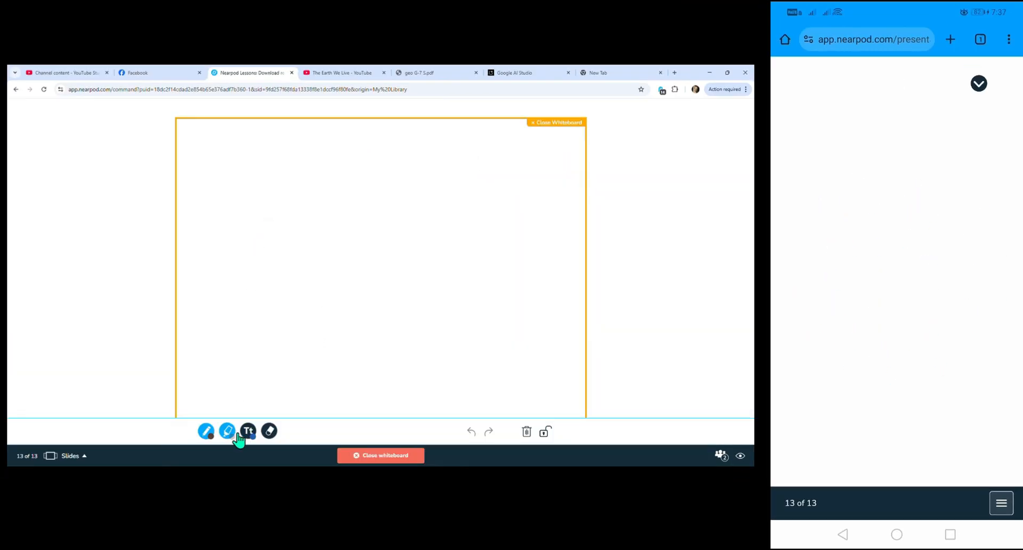
# Handwrite a Sinhala letter on the whiteboard with the pen, and again beside it with the light green highlighter
pyautogui.moveTo(250, 239); pyautogui.dragTo(264, 239)
pyautogui.click(226, 429)
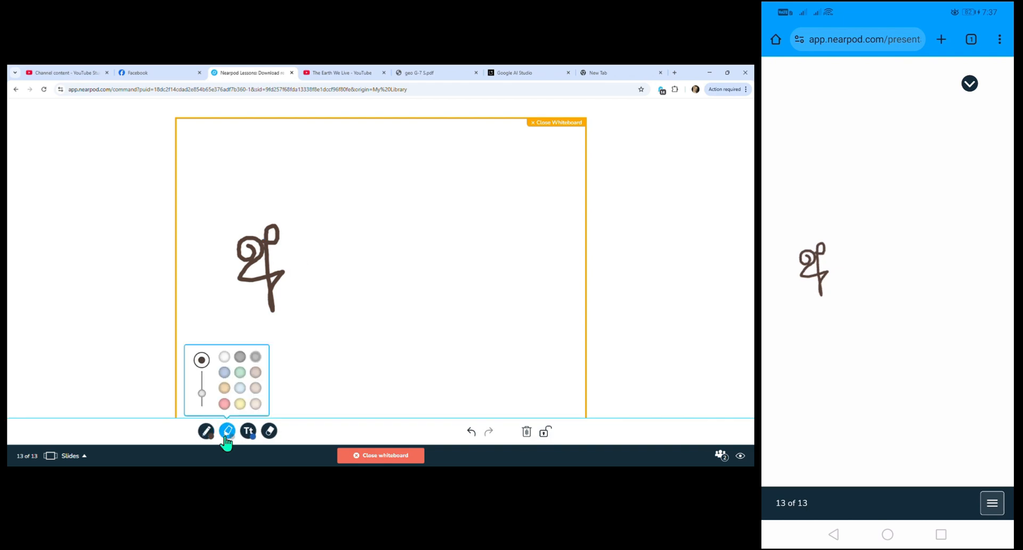
pyautogui.click(242, 383)
pyautogui.moveTo(350, 228)
pyautogui.mouseDown()
pyautogui.moveTo(398, 275)
pyautogui.moveTo(388, 215)
pyautogui.mouseUp()
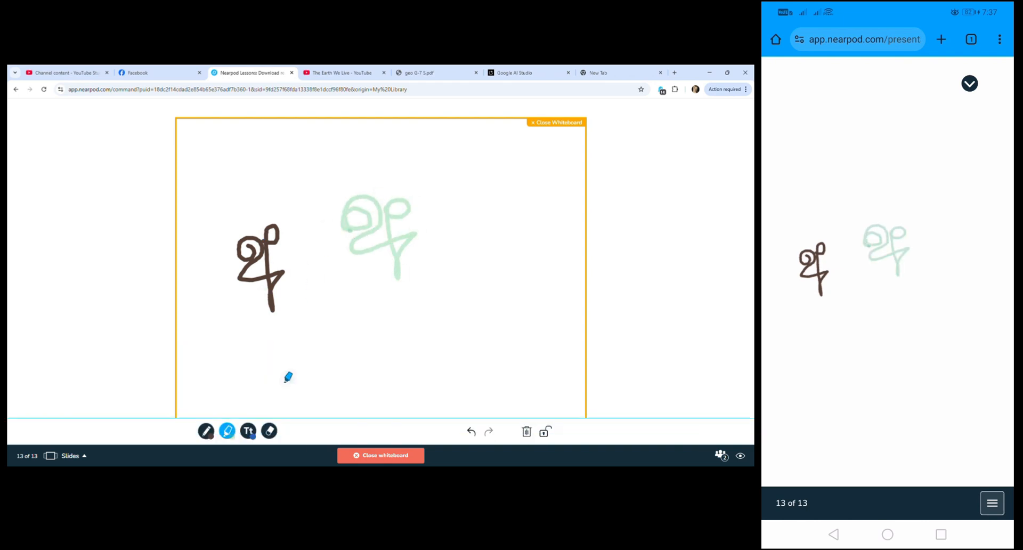
# Add a text box reading "අක්ෂාංශ" to the whiteboard below the light green letter
pyautogui.click(248, 431)
pyautogui.write('අක්ෂර')
pyautogui.press('BackSpace')
pyautogui.press('BackSpace')
pyautogui.press('BackSpace')
pyautogui.press('BackSpace')
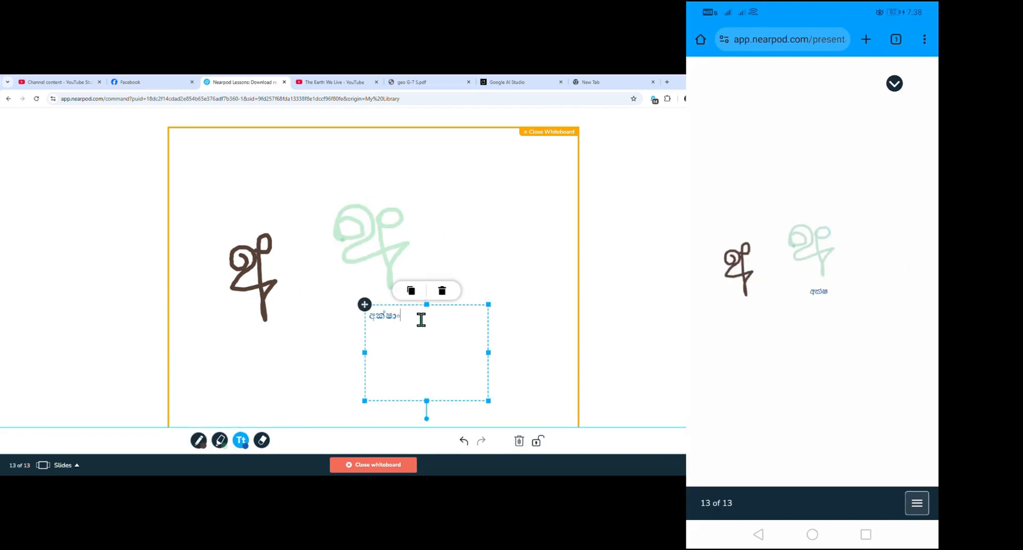
# Erase part of the light green letter and close the whiteboard
pyautogui.click(261, 440)
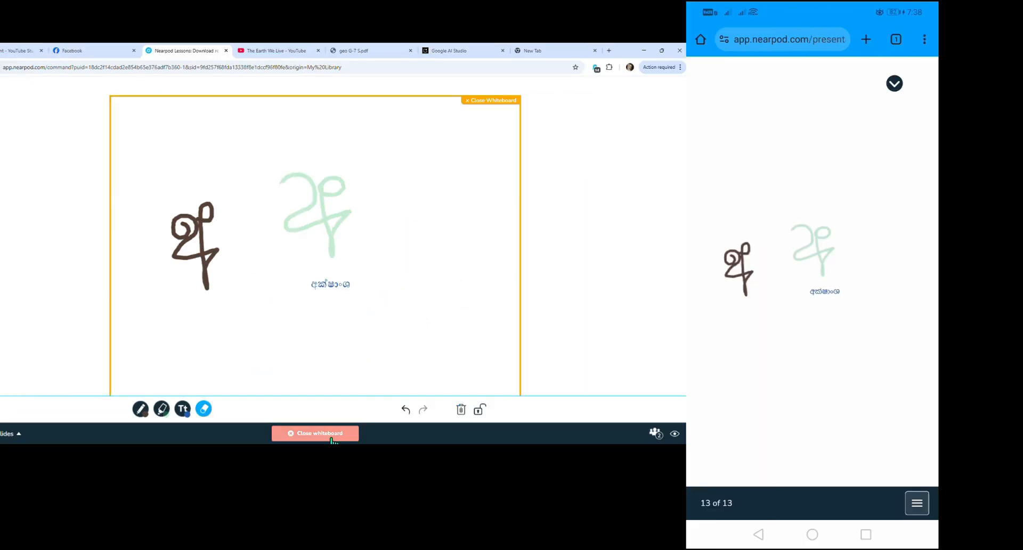
pyautogui.click(373, 464)
pyautogui.click(299, 433)
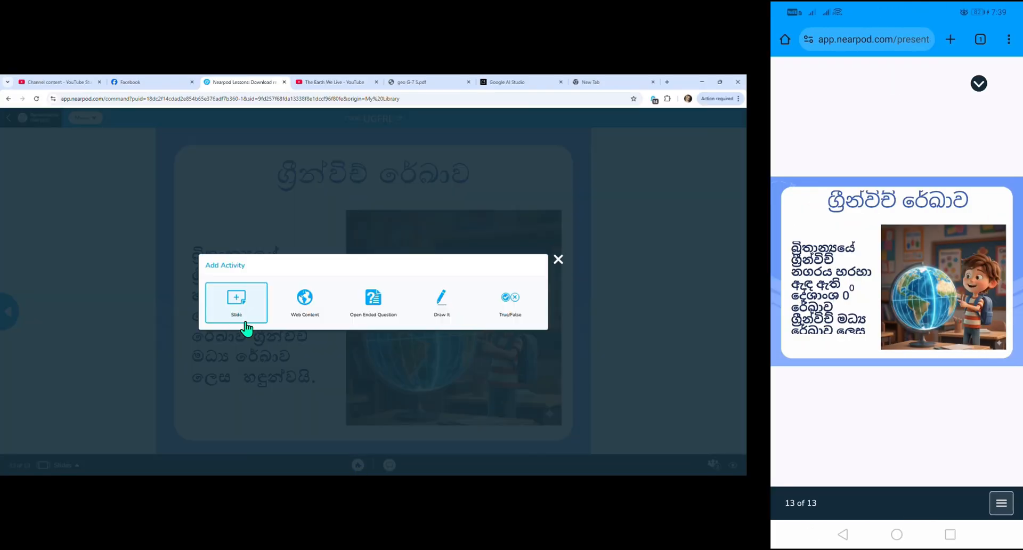
# Share a True/False activity stating "සිරස් අතට දක්වා ඇත්තේ අක්ෂාංශ වේ" with False as the correct answer
pyautogui.click(510, 300)
pyautogui.write('සිරස් තෙර දක්වා ඇත්තේ අක්ෂාංශ වේ')
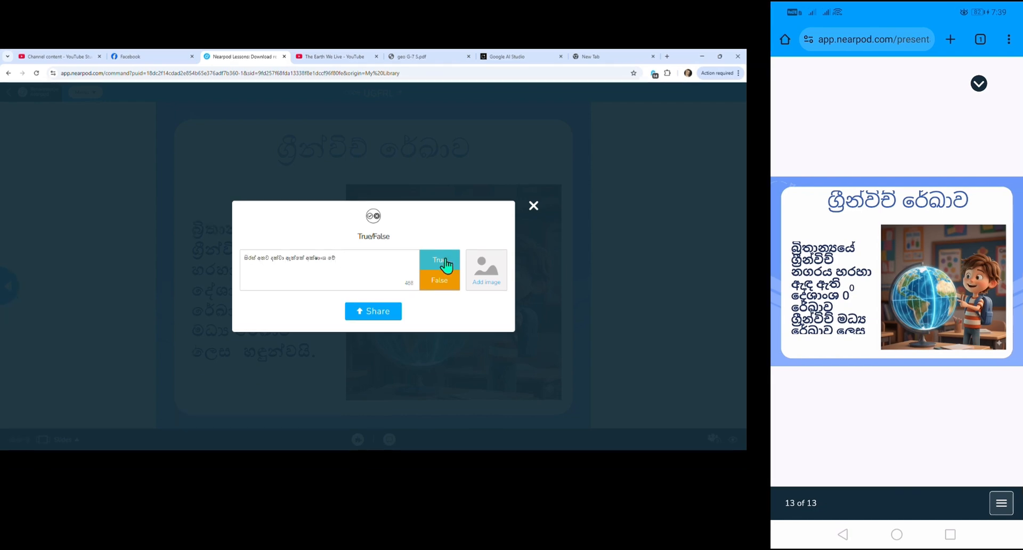
pyautogui.click(442, 307)
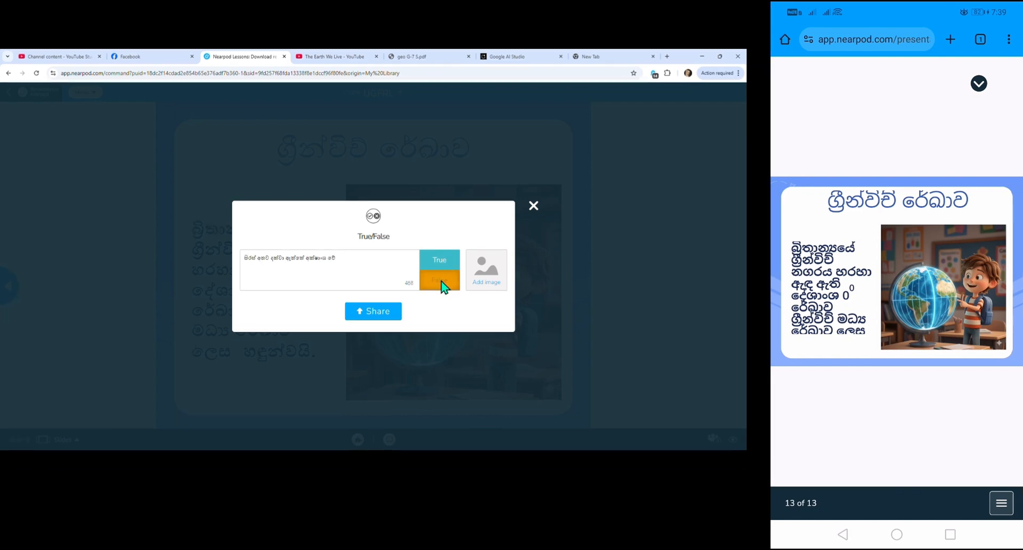
pyautogui.click(368, 337)
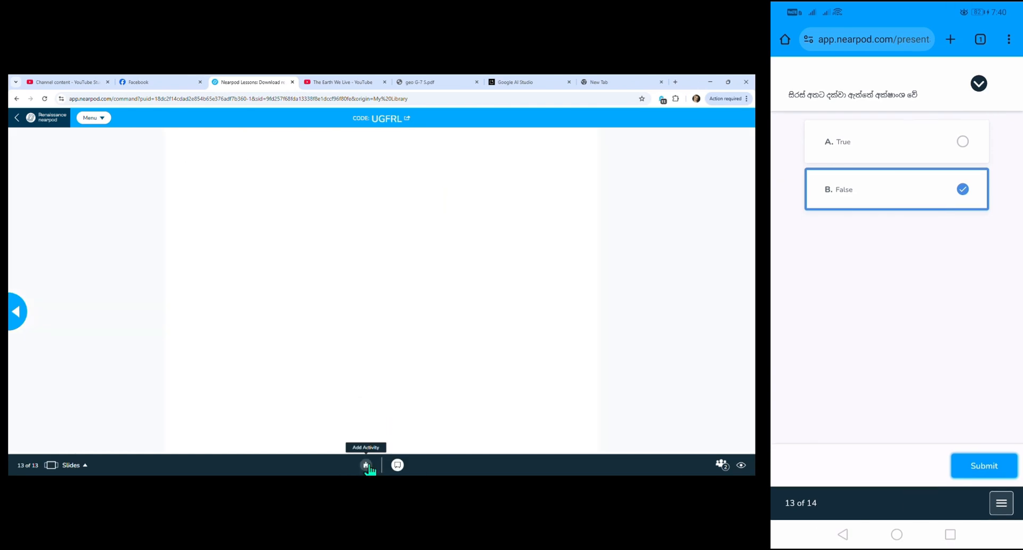
# Add a Draw It activity with the instruction "පෘථිවි ගෝලය ඇඳ අක්ෂාංශ හා දේශාංශ රේඛා නිවැරදිව ඇඳ දක්වන්න." and save it
pyautogui.click(367, 464)
pyautogui.press('Escape')
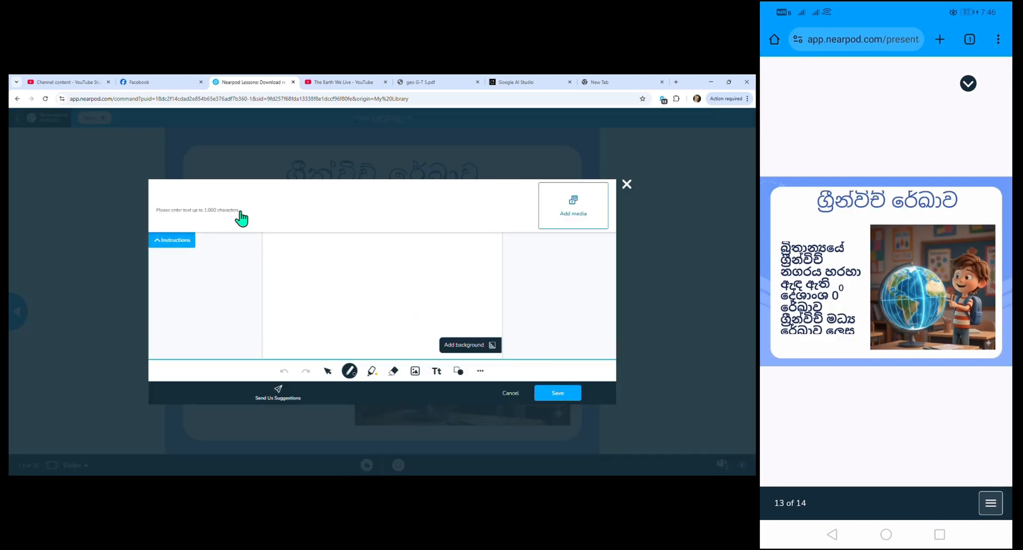
pyautogui.click(178, 211)
pyautogui.write('ග්රීන්විච් ගෝලය ඇඳ')
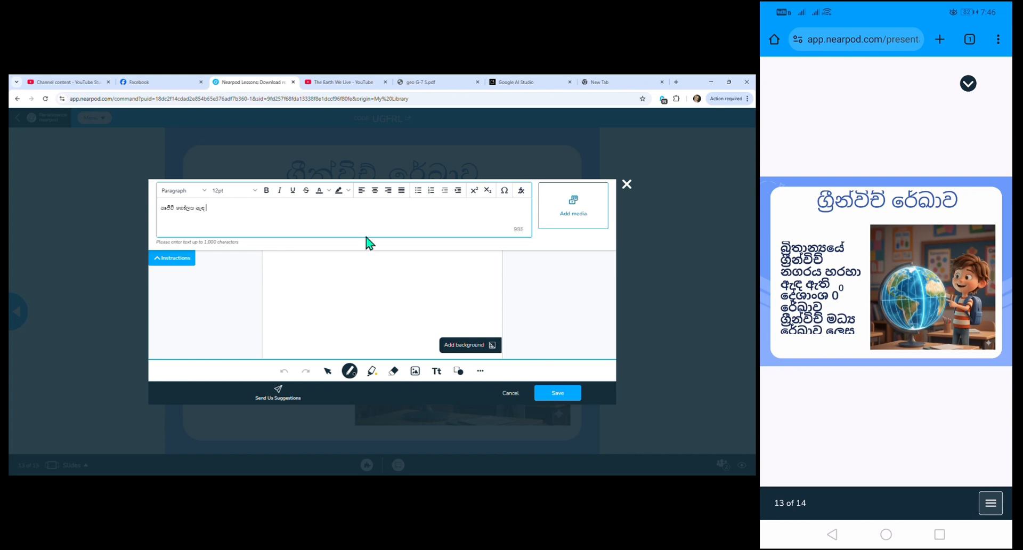
pyautogui.write('ැරදිව ඇඳ දක්වන්න.')
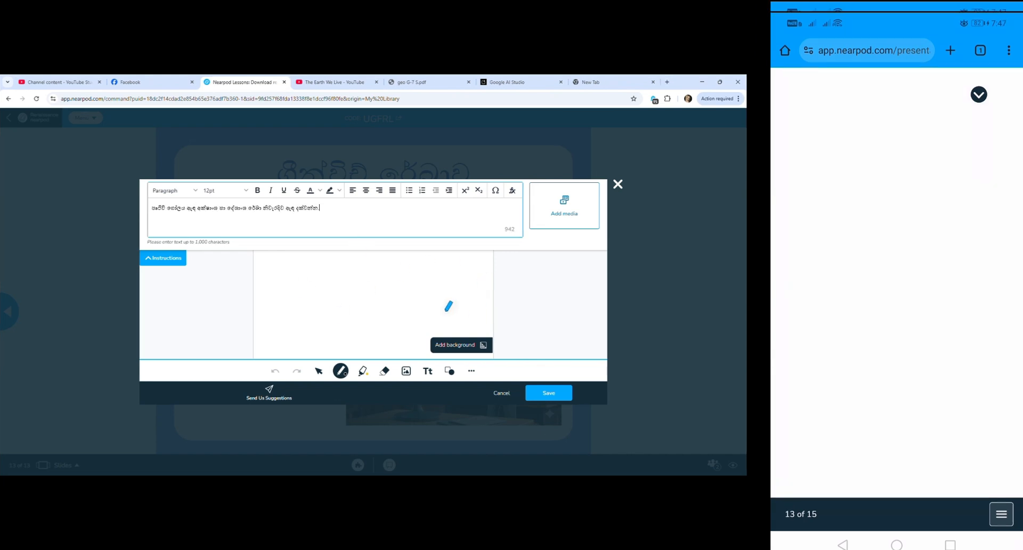
pyautogui.click(550, 394)
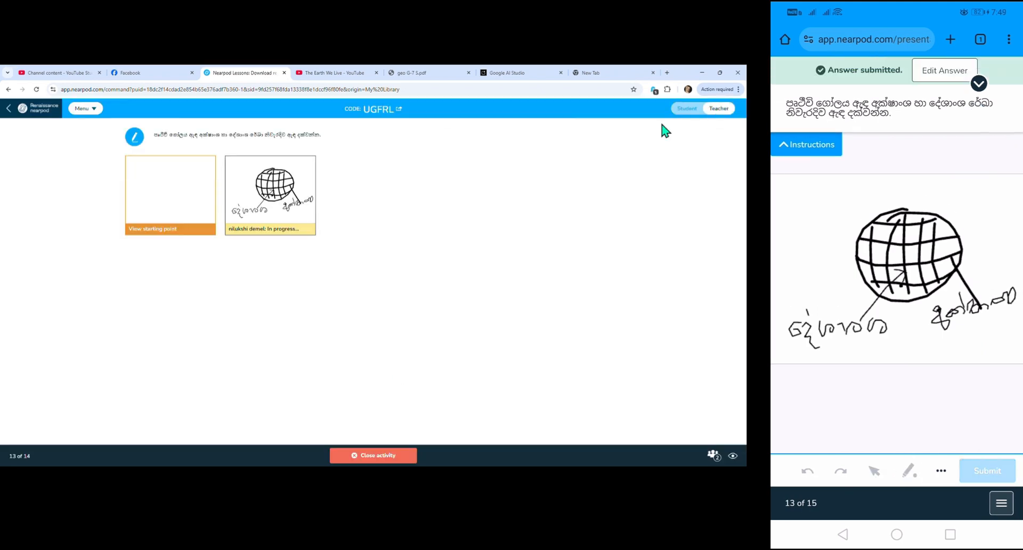
# Open the student's globe drawing and draw a check mark on it with the light red highlighter
pyautogui.click(268, 213)
pyautogui.click(381, 445)
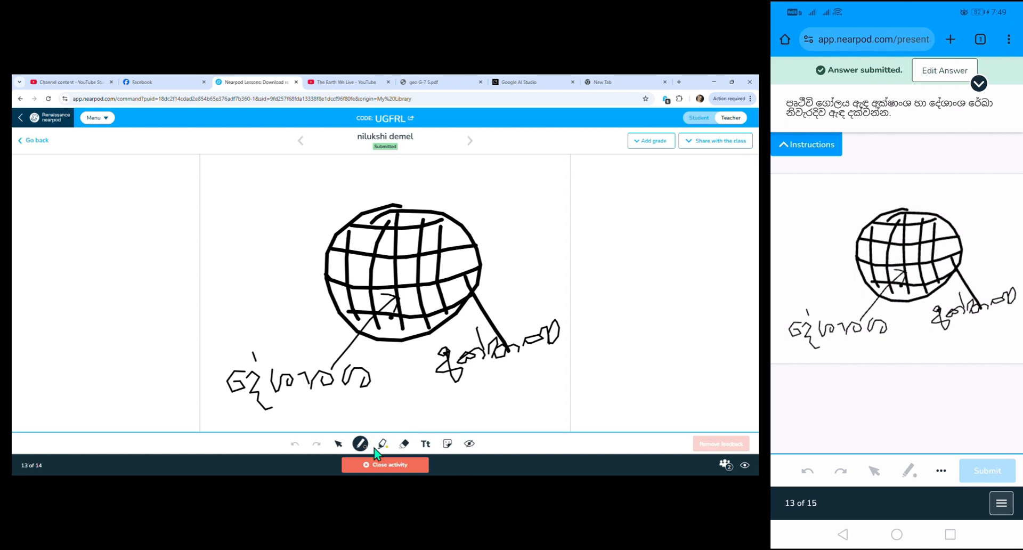
pyautogui.click(382, 443)
pyautogui.click(389, 378)
pyautogui.moveTo(261, 343); pyautogui.dragTo(407, 279)
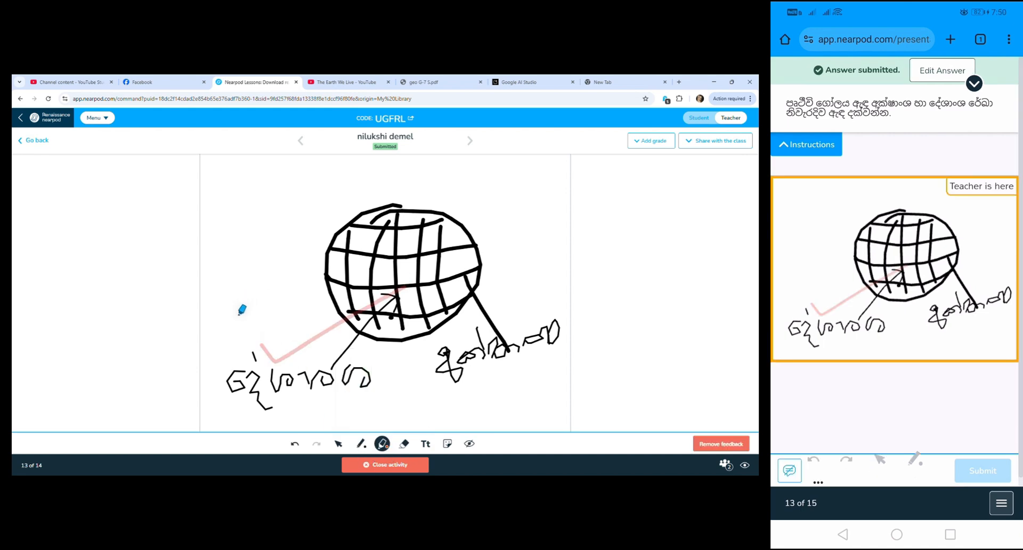
# Add a yellow star sticker to the student's drawing, place it beside the globe above the check mark, and shrink it
pyautogui.click(447, 444)
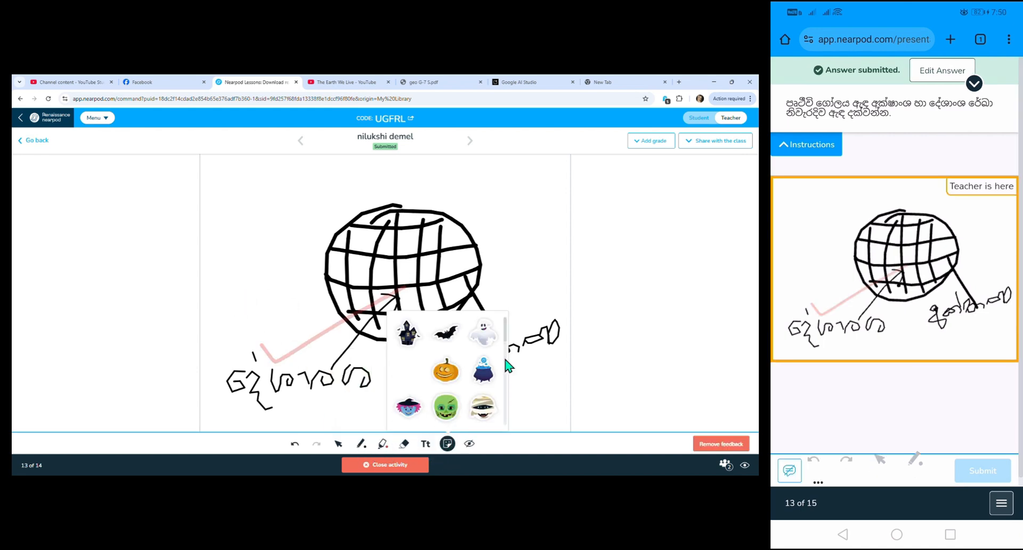
pyautogui.moveTo(504, 370); pyautogui.dragTo(505, 377)
pyautogui.click(483, 398)
pyautogui.moveTo(391, 301); pyautogui.dragTo(284, 310)
pyautogui.moveTo(308, 334); pyautogui.dragTo(288, 314)
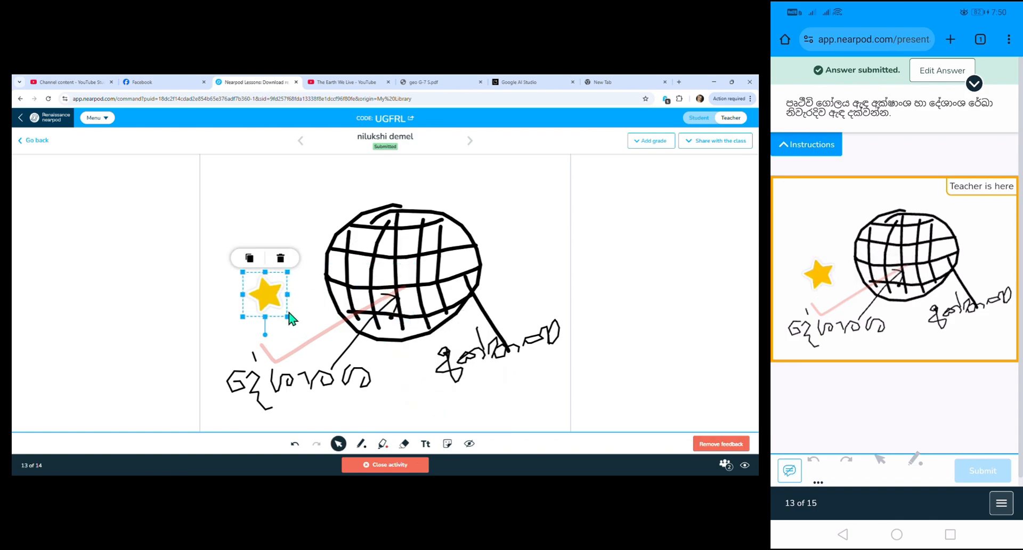
pyautogui.click(428, 383)
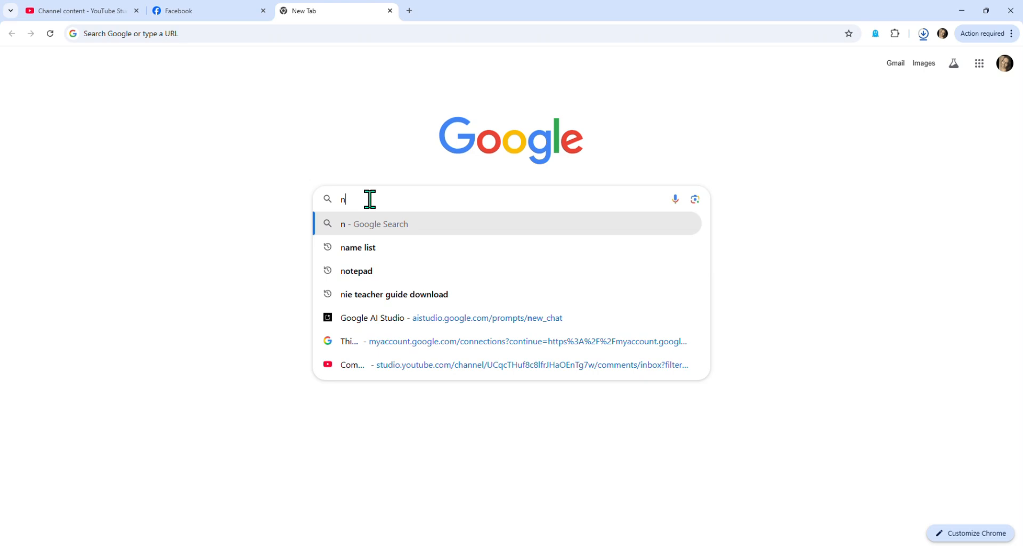
# Search Google for "nearpod" and open the official Nearpod website
pyautogui.write('ear')
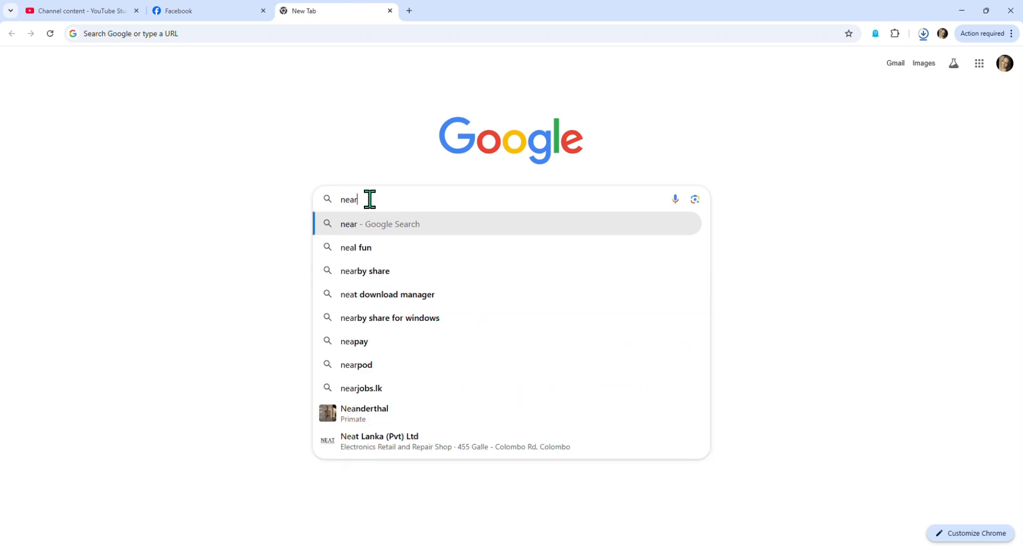
pyautogui.write('pod')
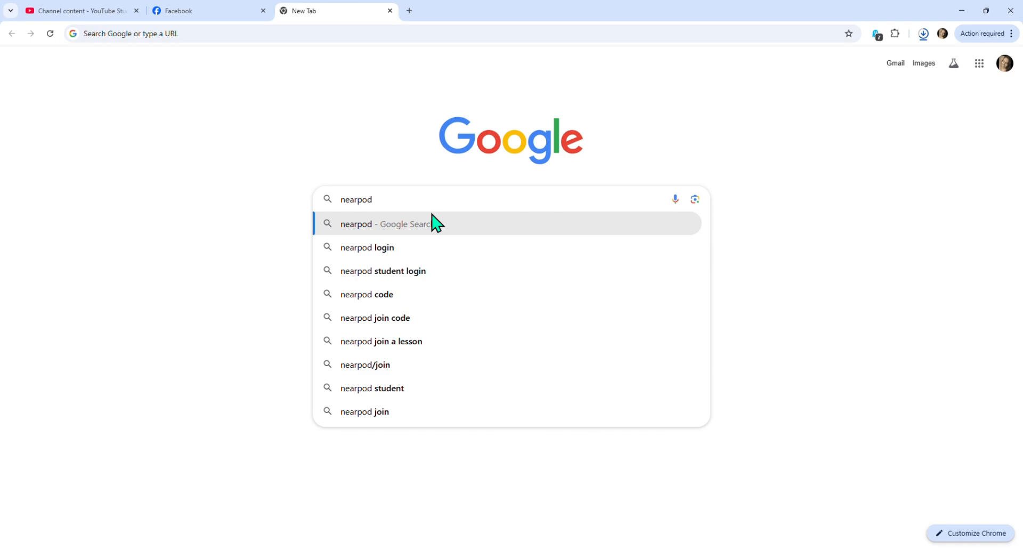
pyautogui.click(432, 219)
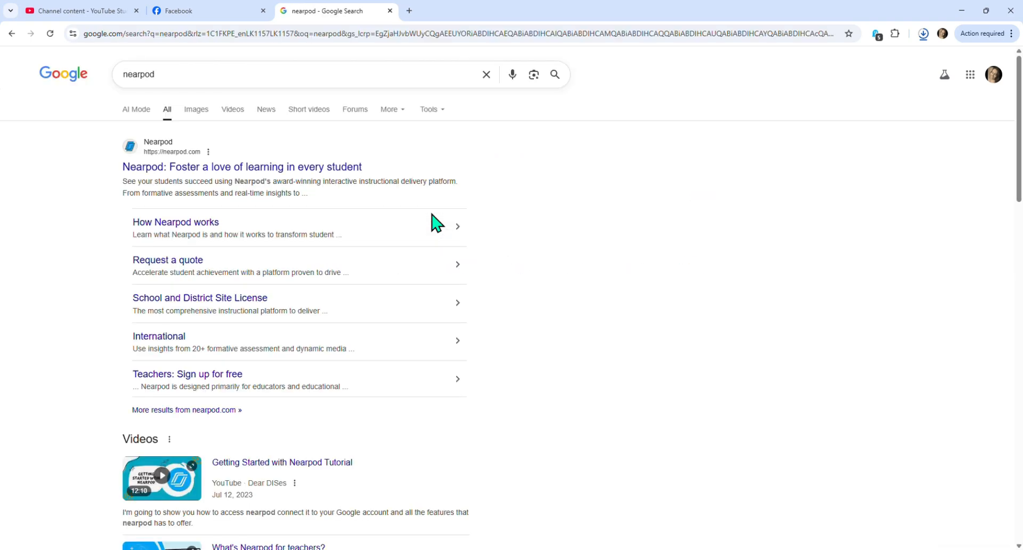
pyautogui.click(174, 169)
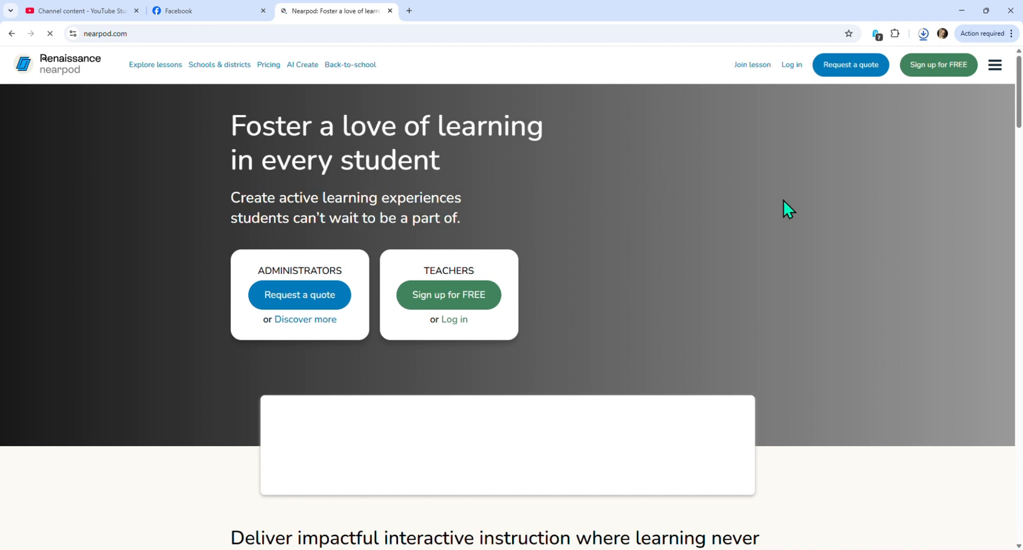
# Start a free teacher sign-up with Google, choose the Google account, and allow Nearpod to access its information
pyautogui.click(941, 67)
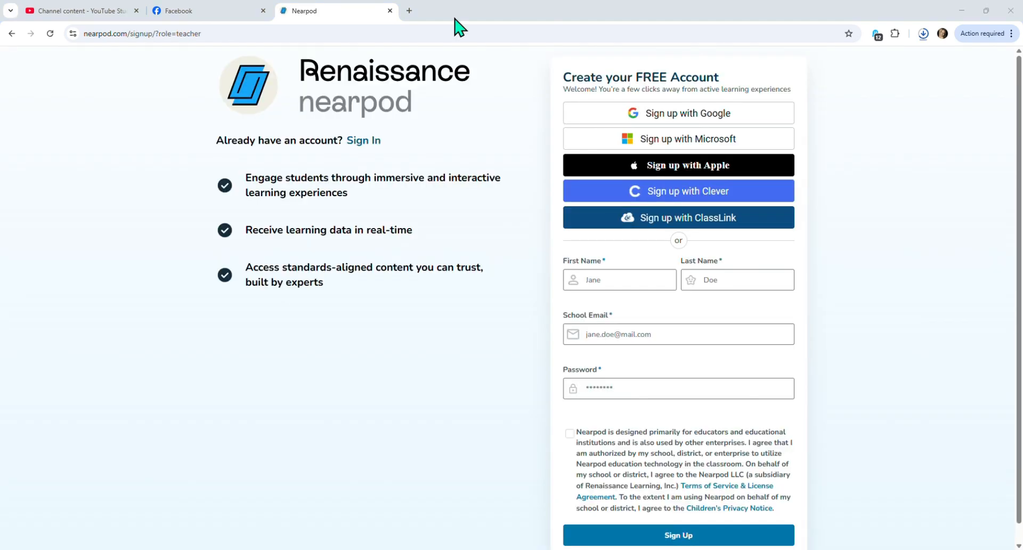
pyautogui.click(675, 119)
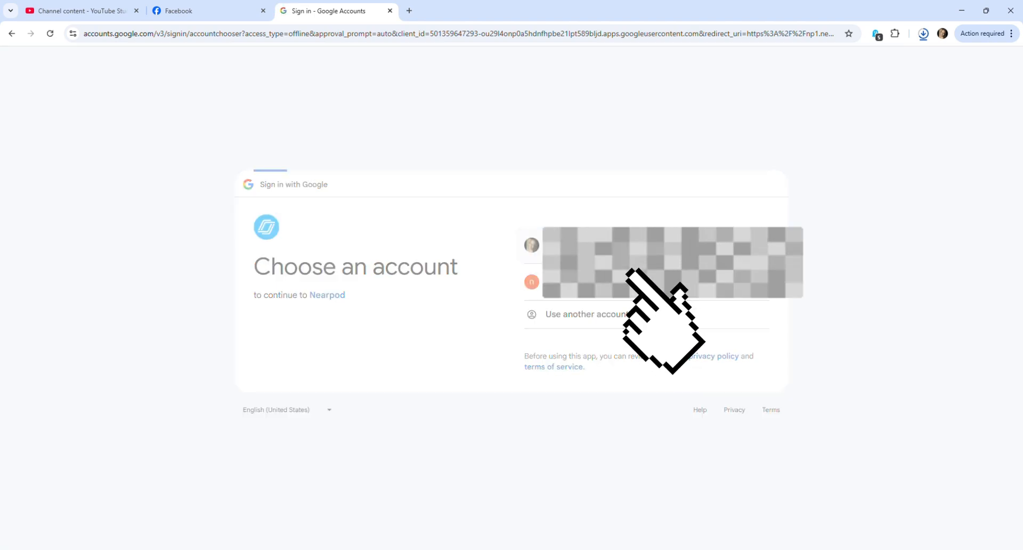
pyautogui.click(628, 270)
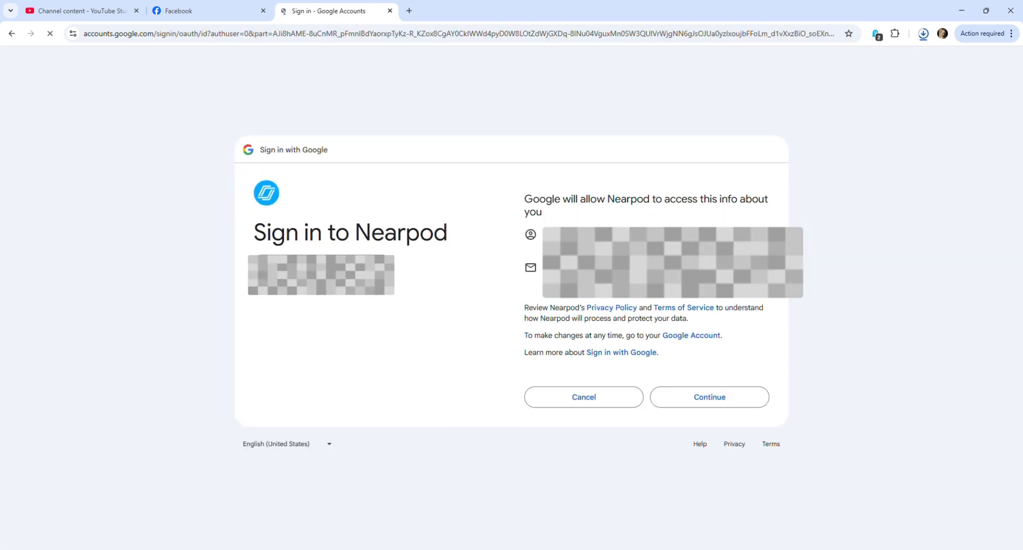
pyautogui.click(731, 410)
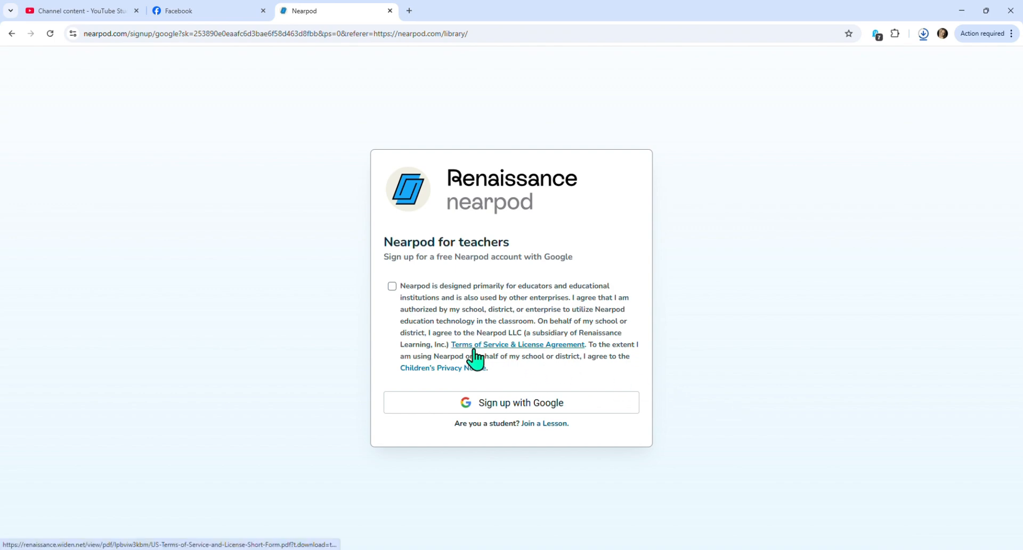
# Agree to the teacher terms to sign up with Google, and complete the profile as not associated with a school
pyautogui.click(392, 286)
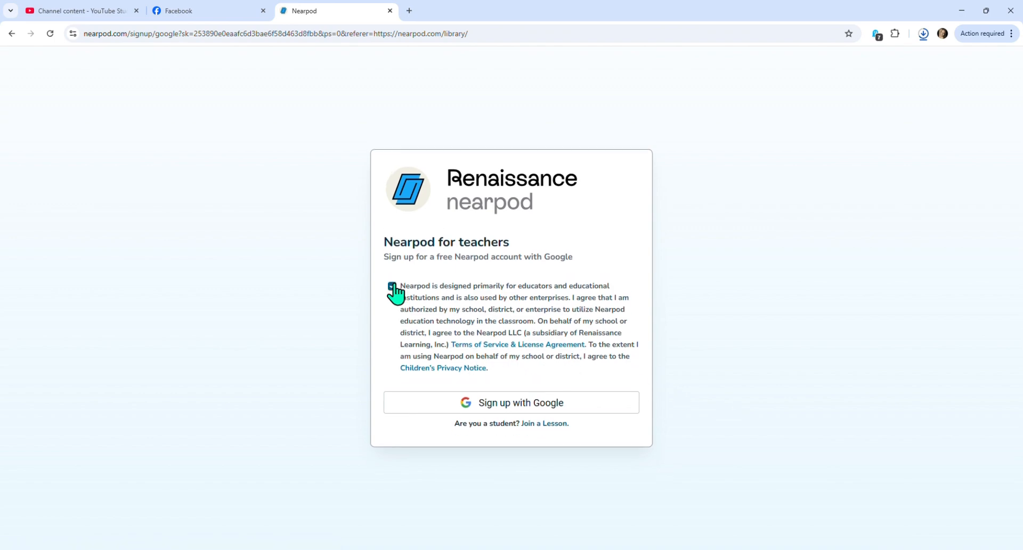
pyautogui.click(505, 407)
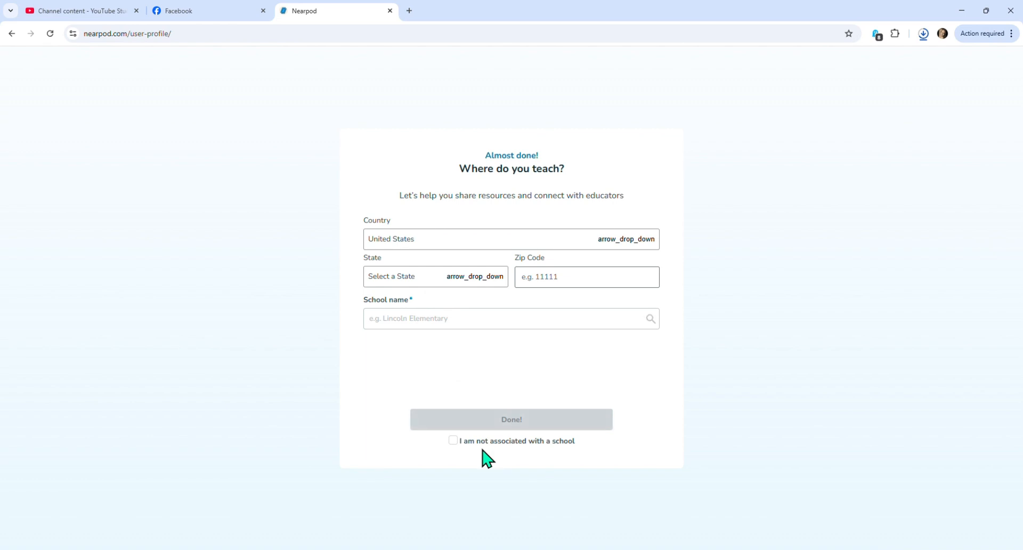
pyautogui.click(453, 441)
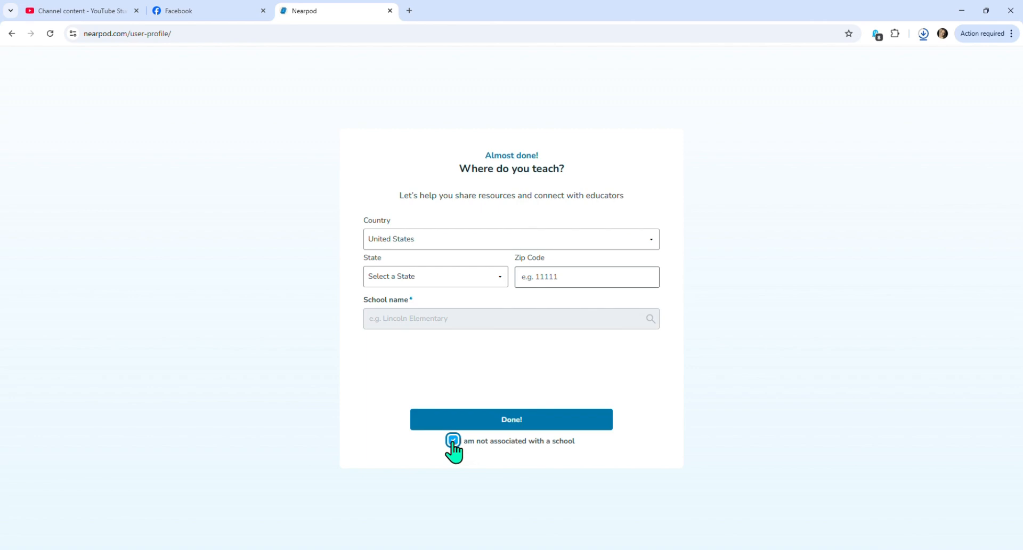
pyautogui.click(523, 425)
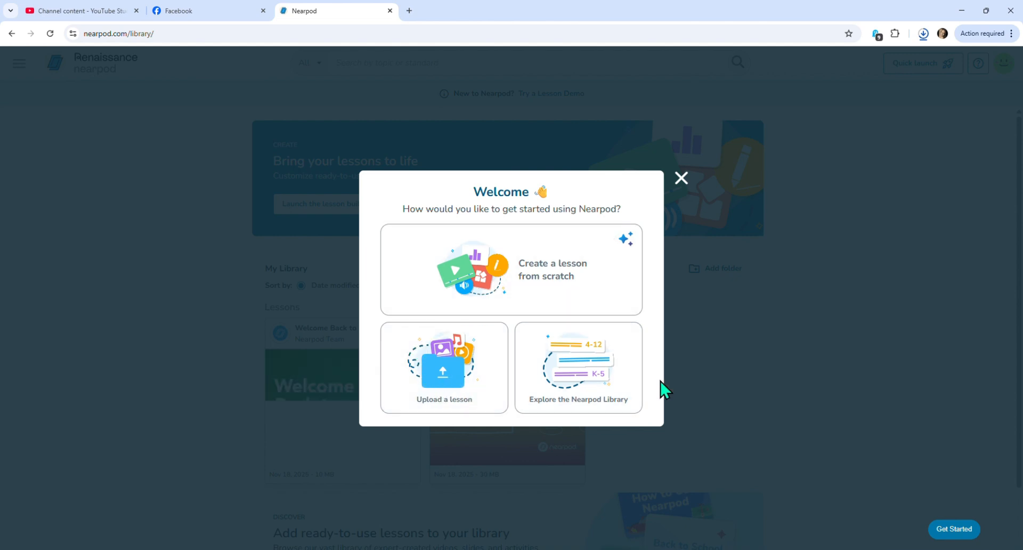
# Open the getting-started checklist and dismiss the welcome dialog to reach the lesson library
pyautogui.click(951, 541)
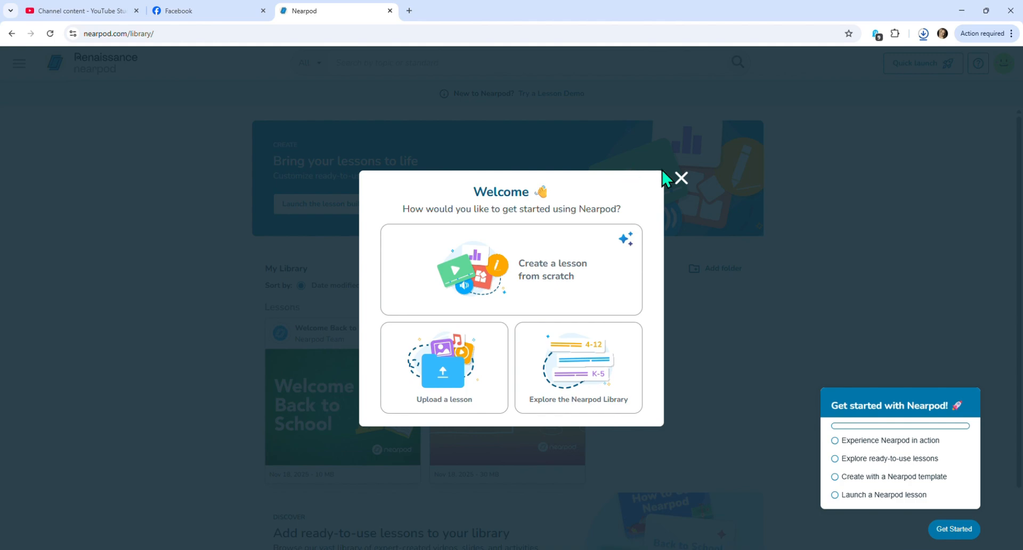
pyautogui.click(682, 179)
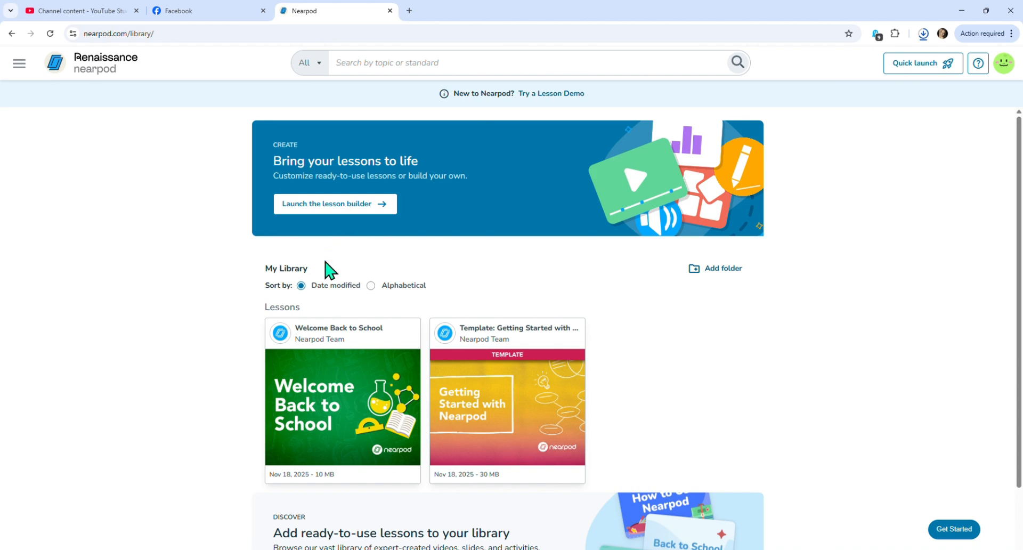
# Create a folder named "Teaching Session 1" in My Library
pyautogui.moveTo(329, 334)
pyautogui.moveTo(479, 442)
pyautogui.click(715, 279)
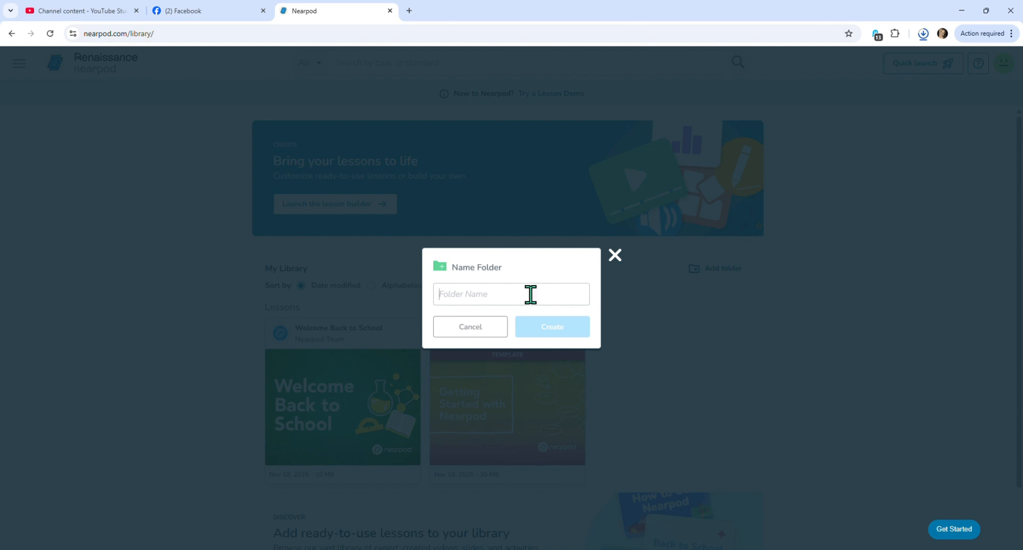
pyautogui.write('Teaching Session 1')
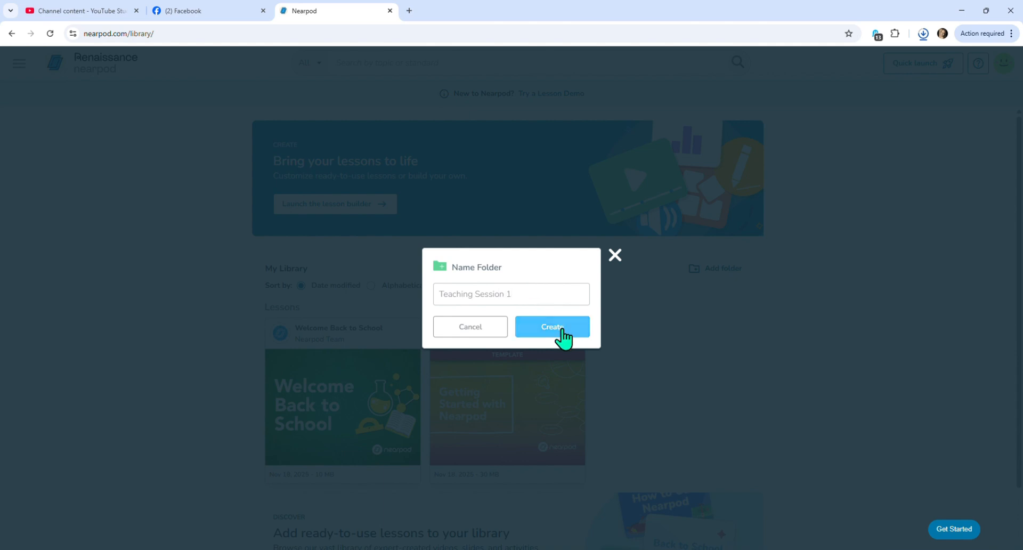
pyautogui.click(560, 335)
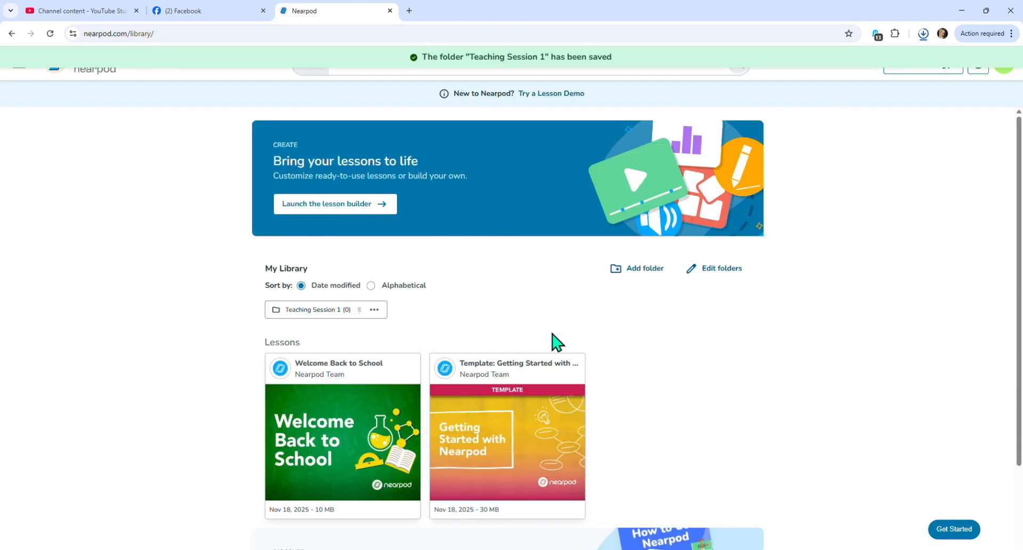
# Open the Teaching Session 1 folder and start creating a lesson from scratch in the lesson builder
pyautogui.click(334, 315)
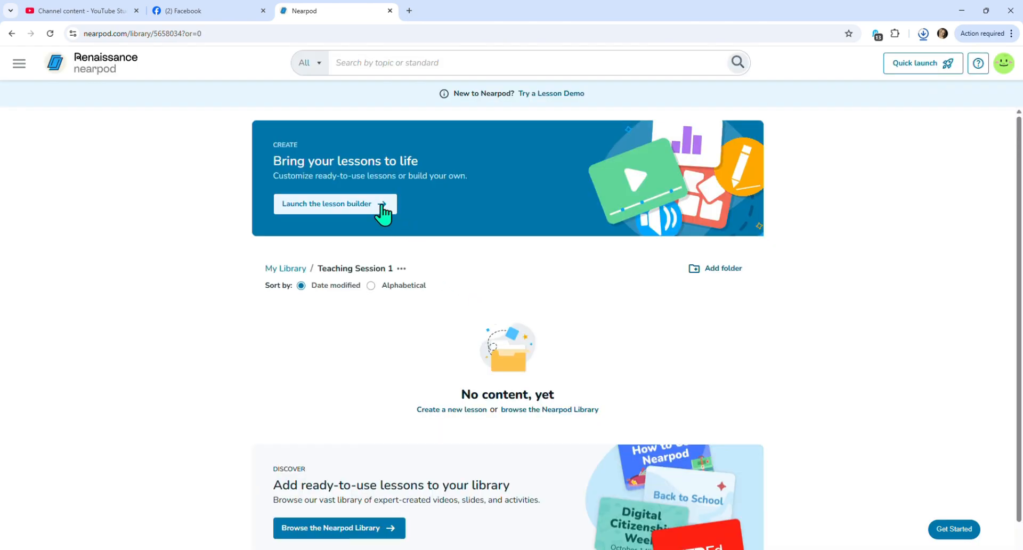
pyautogui.click(382, 205)
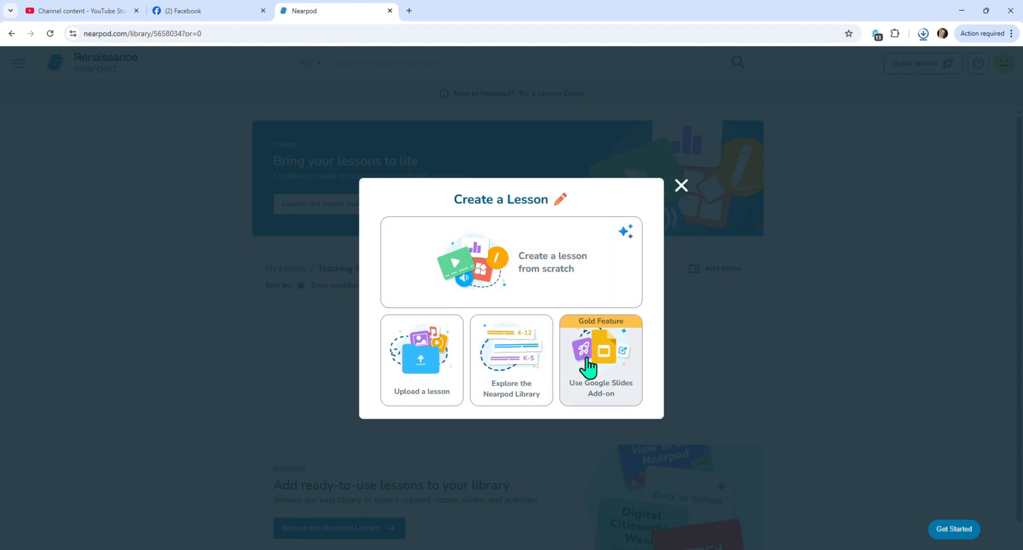
pyautogui.click(533, 264)
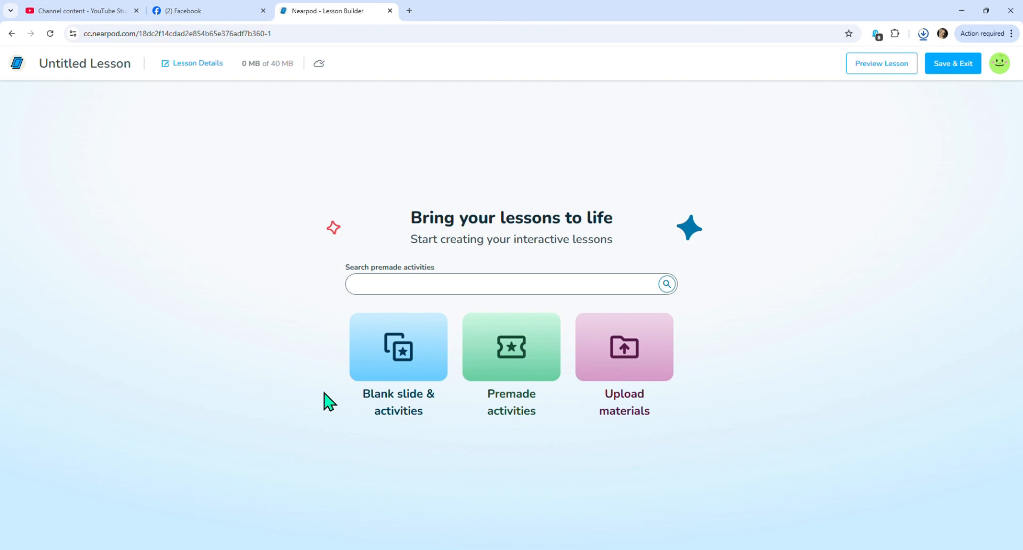
# Add a blank slide as the lesson's first slide and select its title and paragraph placeholders in turn
pyautogui.click(391, 366)
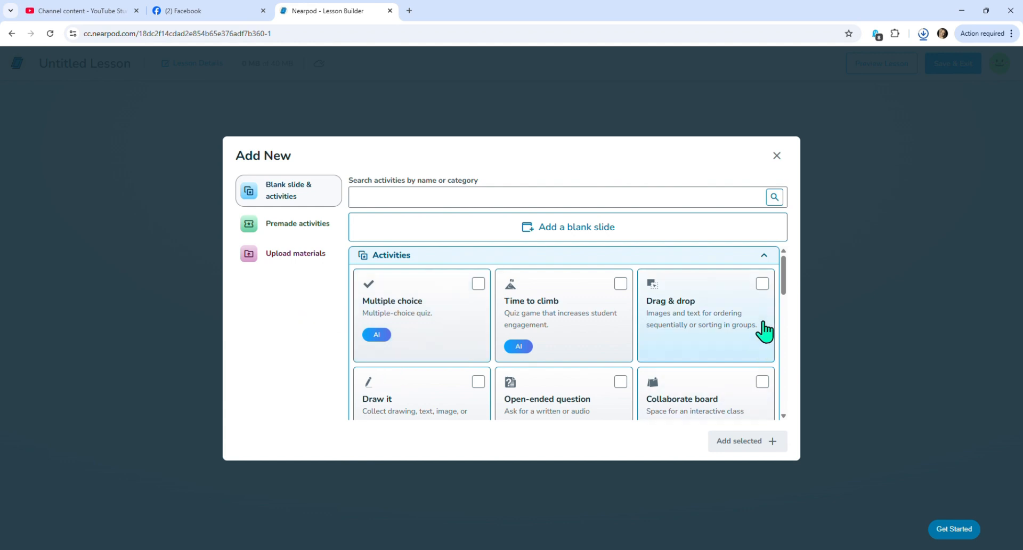
pyautogui.moveTo(787, 295)
pyautogui.mouseDown()
pyautogui.moveTo(781, 389)
pyautogui.moveTo(778, 274)
pyautogui.mouseUp()
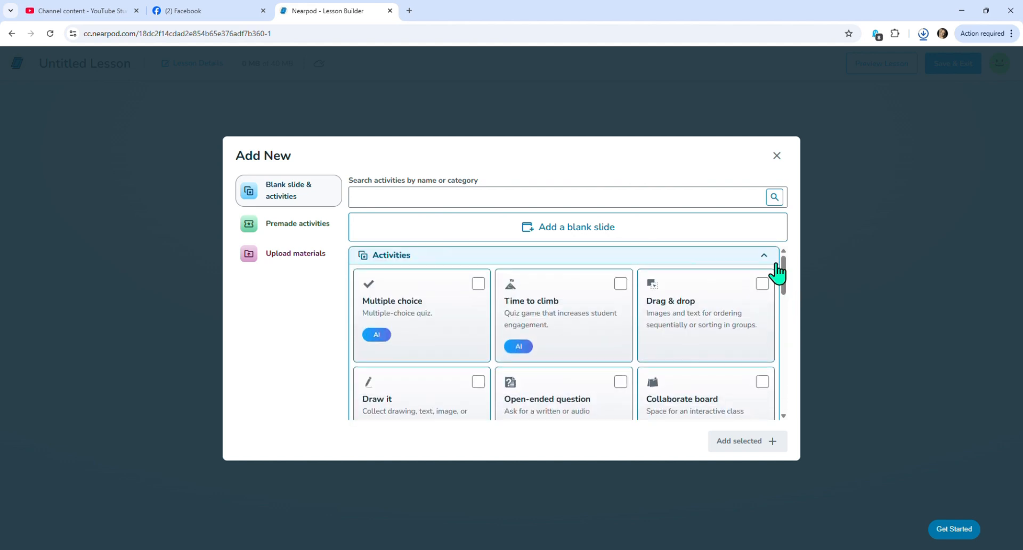
pyautogui.click(620, 231)
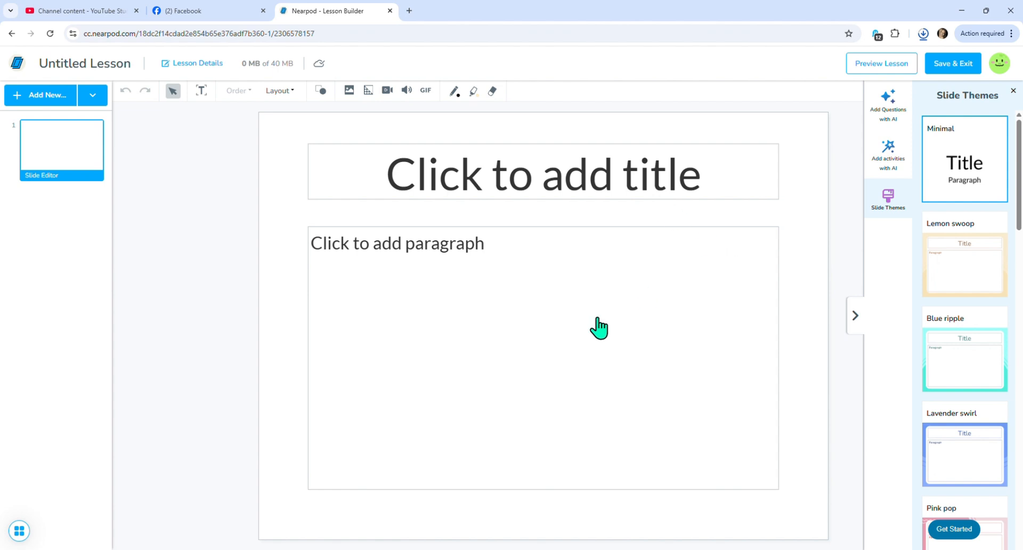
pyautogui.click(423, 176)
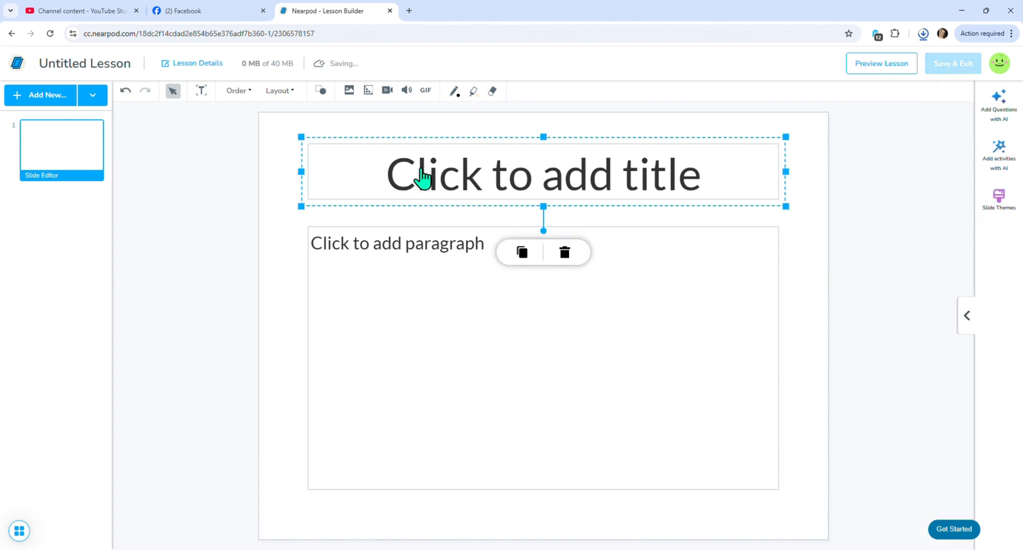
pyautogui.click(392, 259)
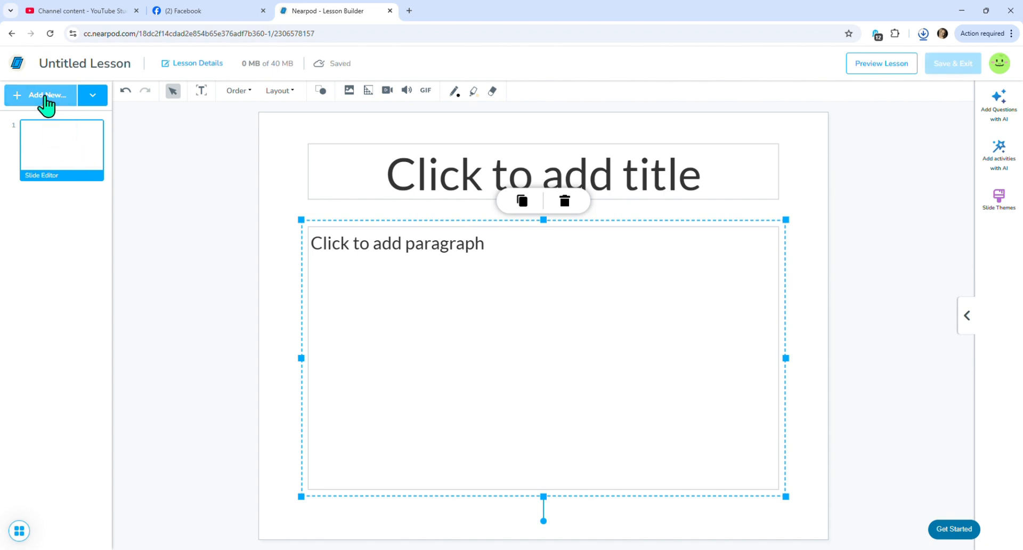
# Add a second blank slide to the lesson and switch between the two slides
pyautogui.click(47, 95)
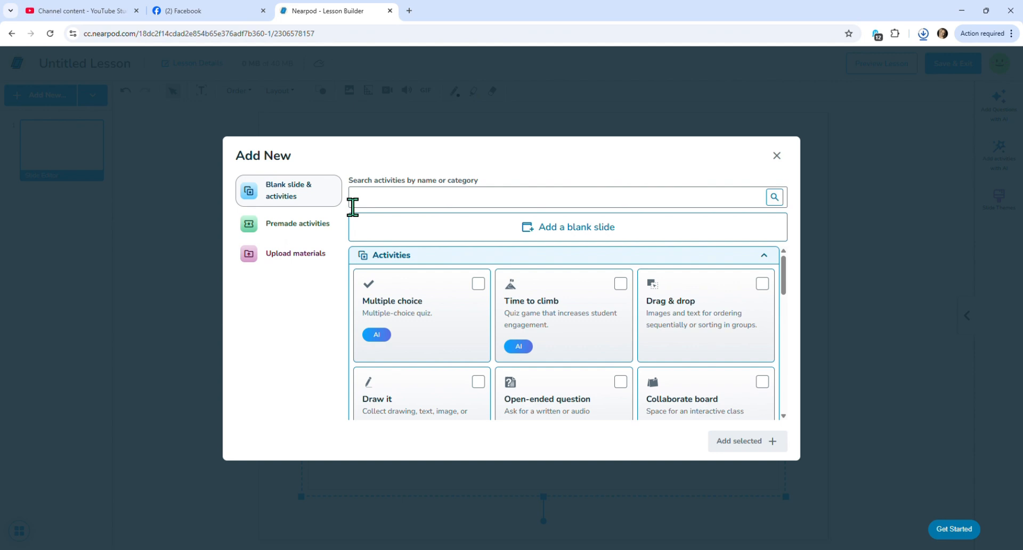
pyautogui.click(514, 233)
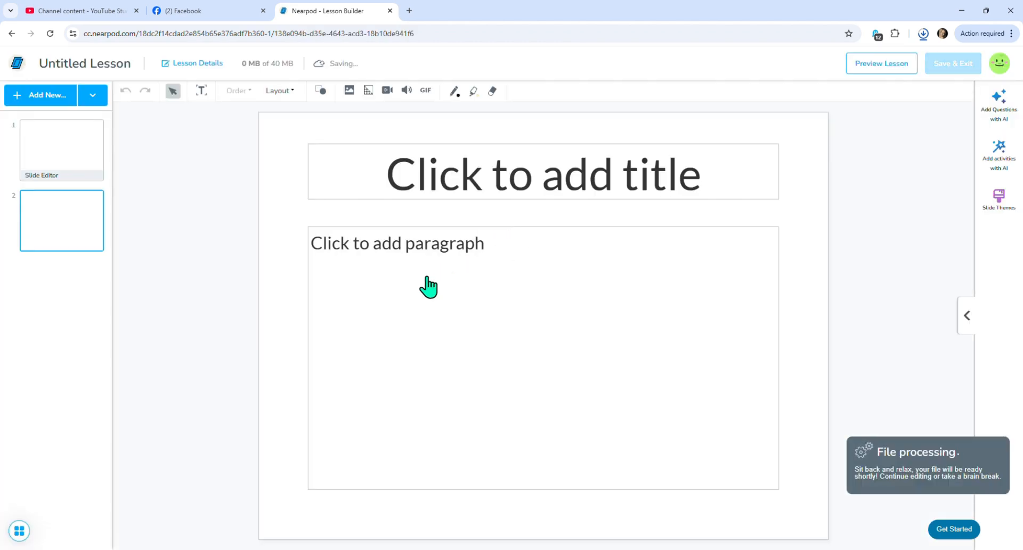
pyautogui.click(427, 275)
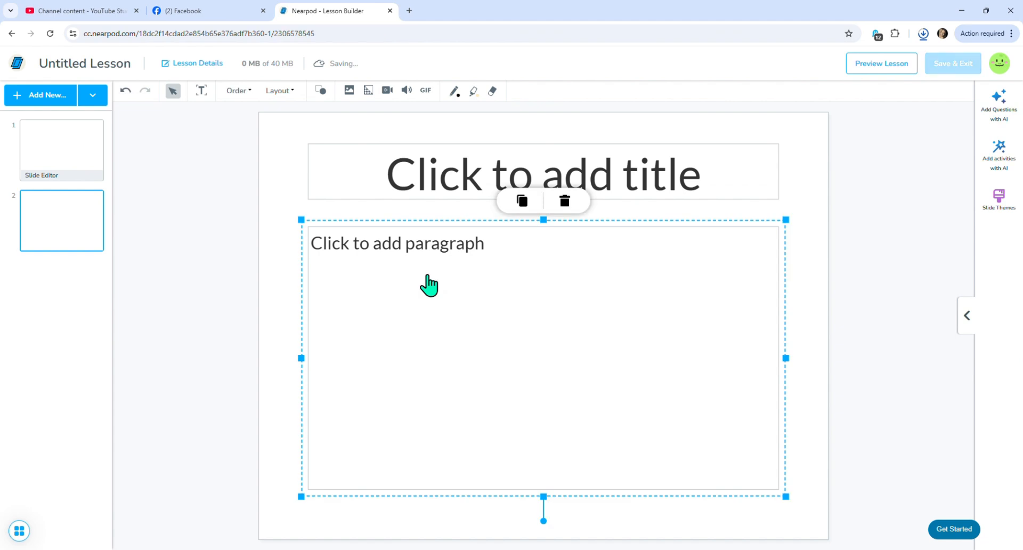
pyautogui.click(67, 162)
pyautogui.click(64, 220)
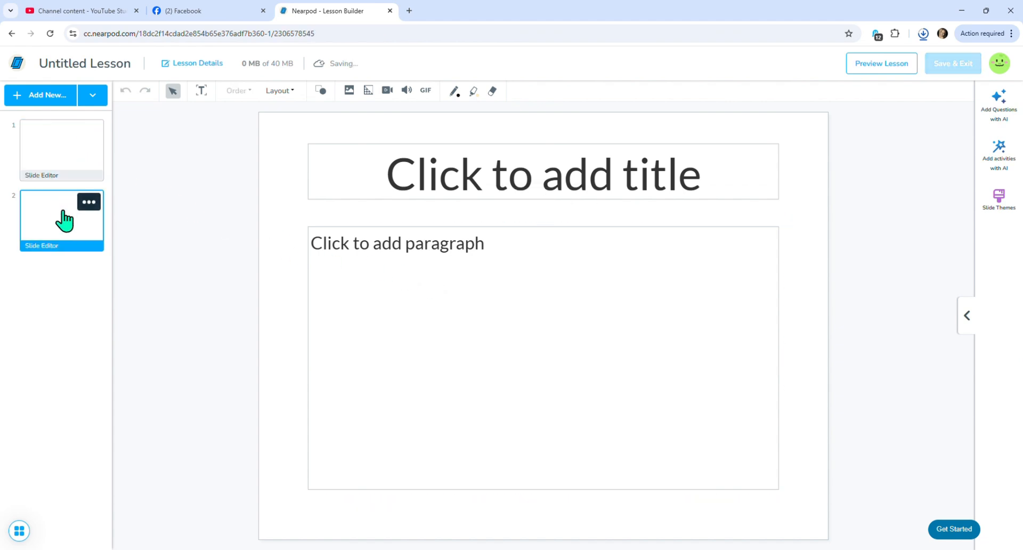
# Add a Multiple choice activity after the second slide and give it a second question
pyautogui.click(60, 99)
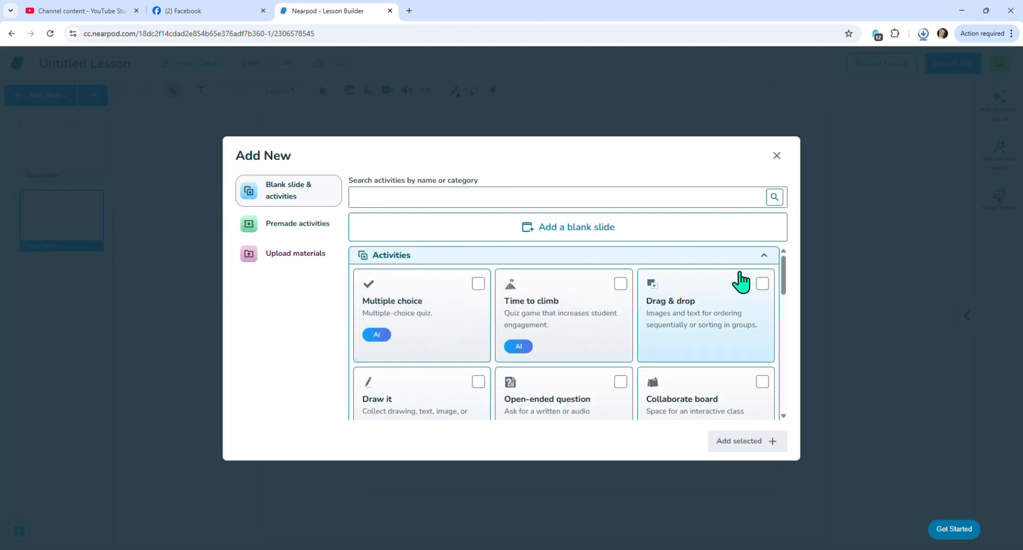
pyautogui.moveTo(783, 269)
pyautogui.mouseDown()
pyautogui.moveTo(784, 302)
pyautogui.moveTo(784, 272)
pyautogui.mouseUp()
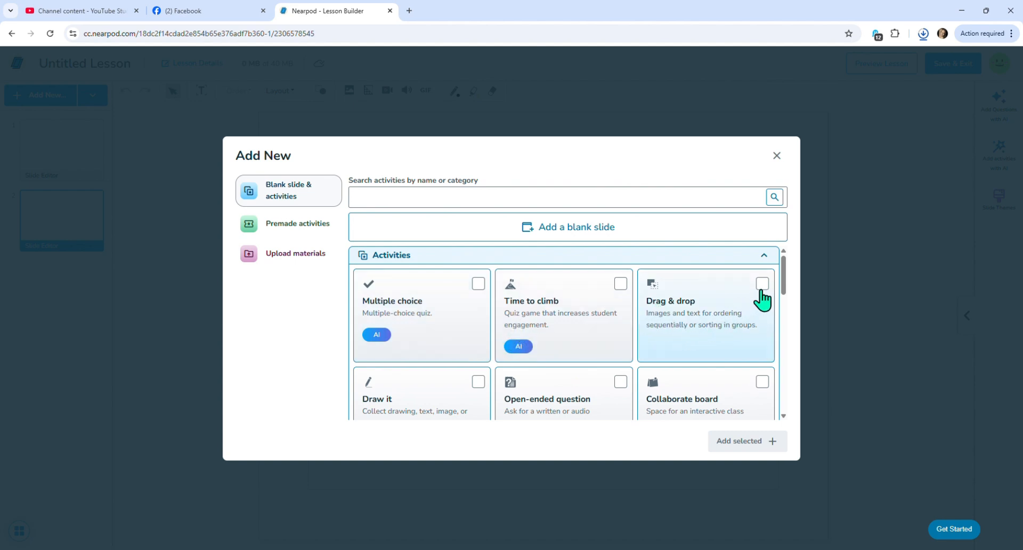
pyautogui.moveTo(783, 276); pyautogui.dragTo(783, 307)
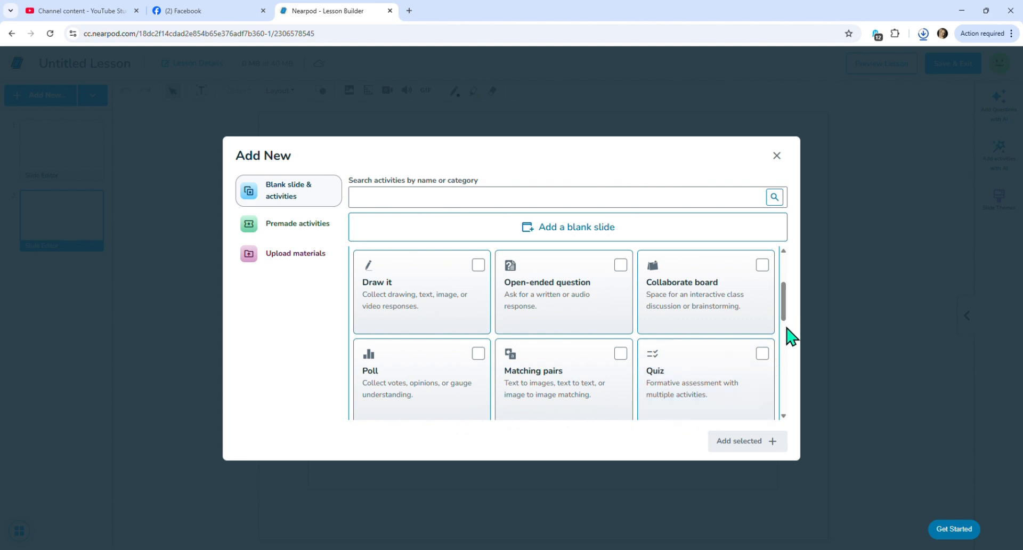
pyautogui.moveTo(789, 318)
pyautogui.mouseDown()
pyautogui.moveTo(789, 404)
pyautogui.moveTo(787, 276)
pyautogui.mouseUp()
pyautogui.click(429, 326)
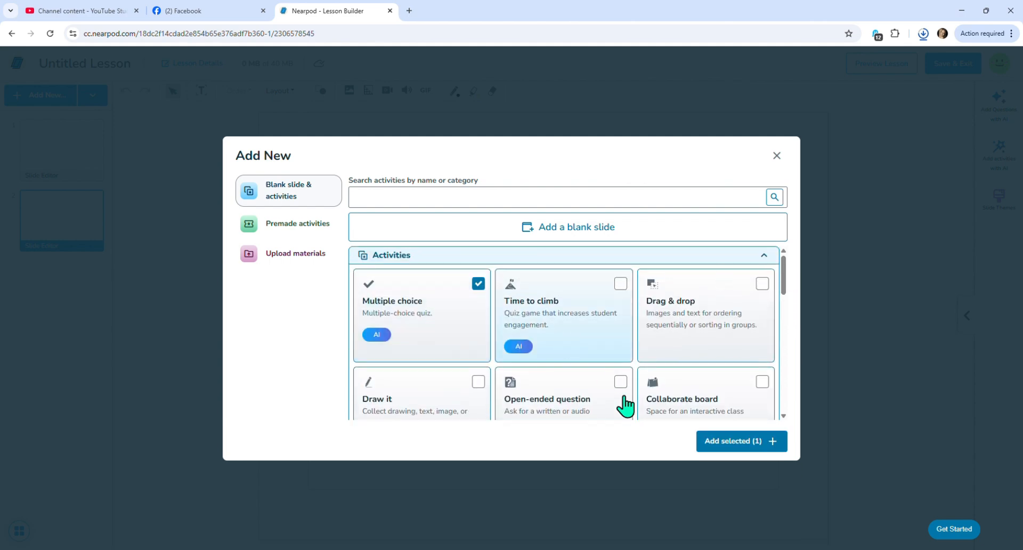
pyautogui.click(714, 442)
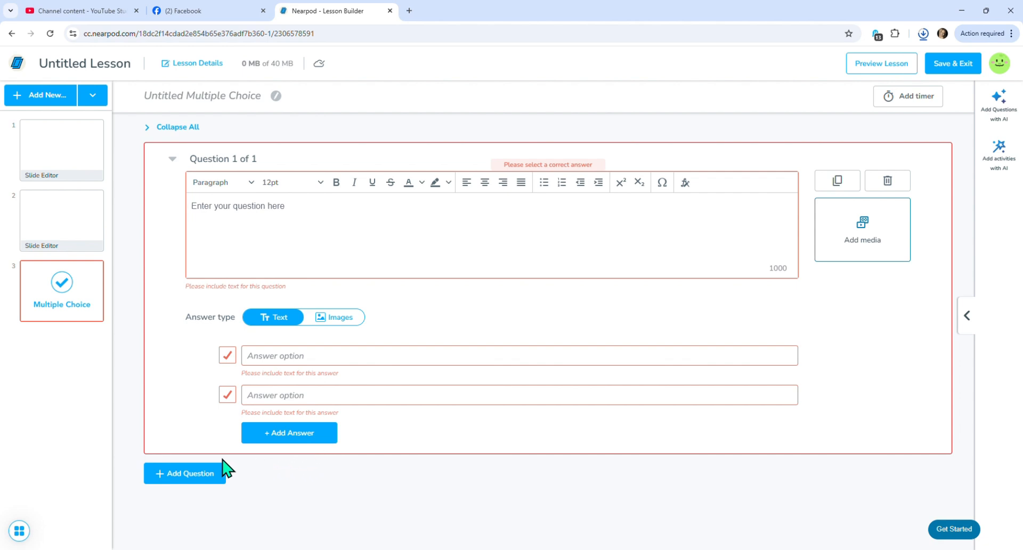
pyautogui.click(192, 474)
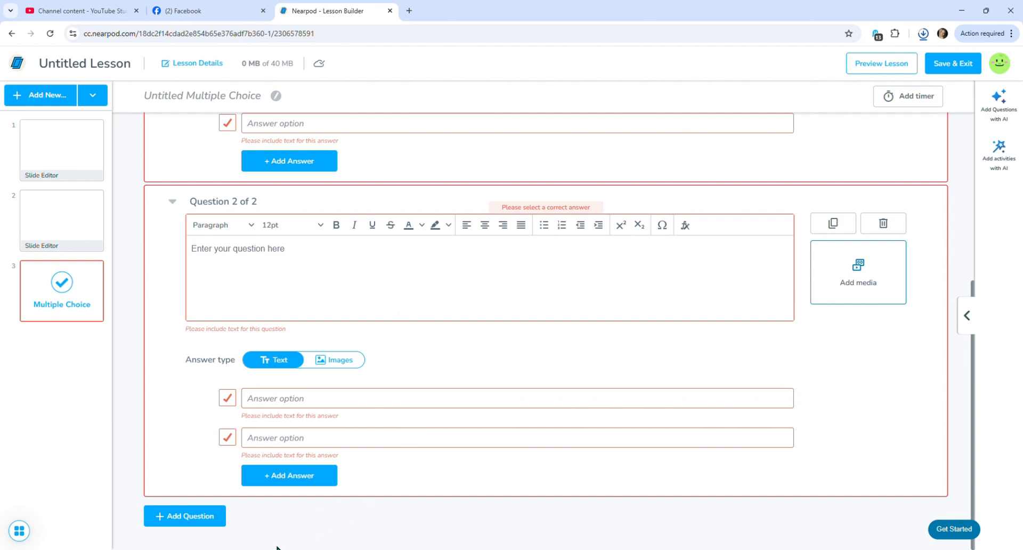
pyautogui.click(188, 520)
# Add a Matching pairs activity to the lesson and view the entry options for its first pair
pyautogui.click(47, 95)
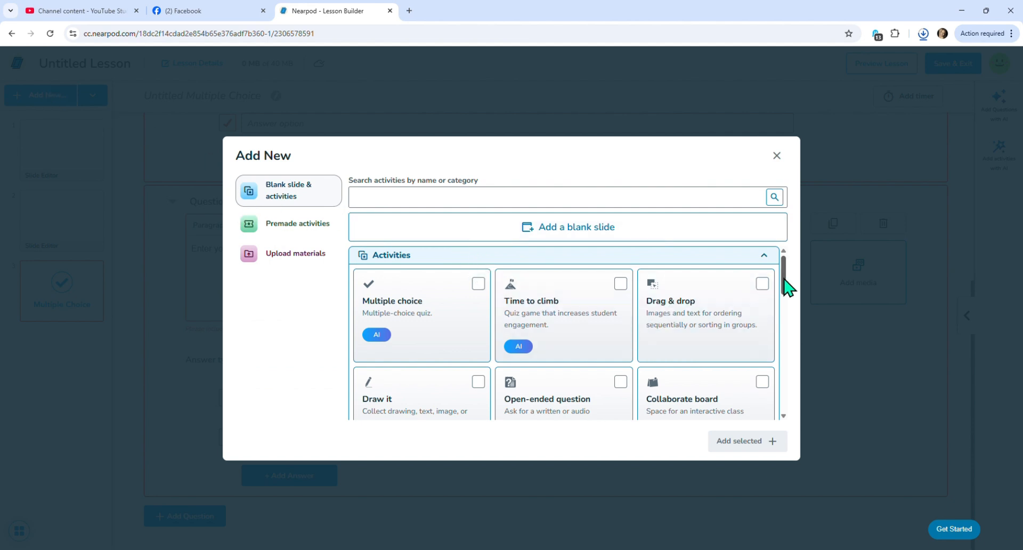
pyautogui.scroll(-1, 788, 288)
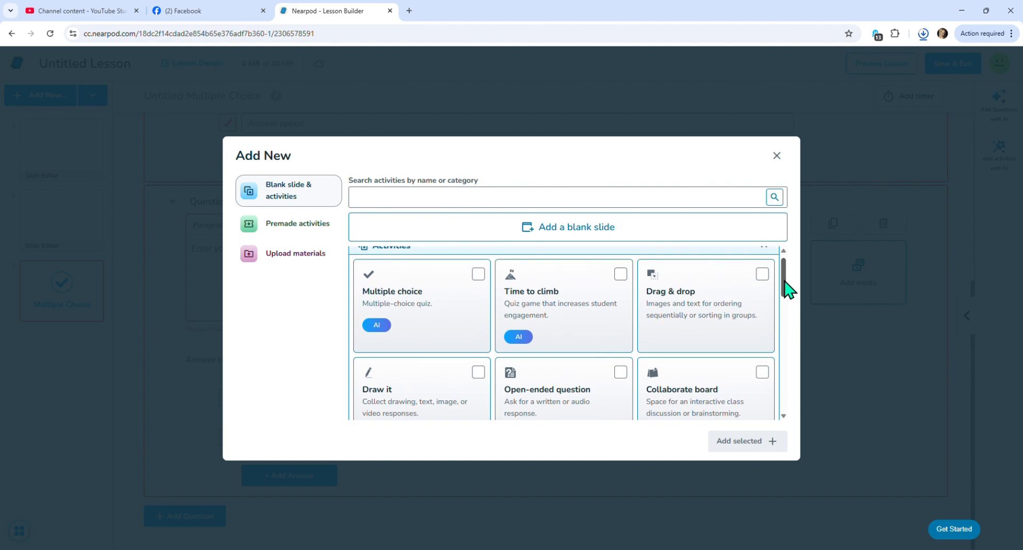
pyautogui.moveTo(787, 288); pyautogui.dragTo(791, 322)
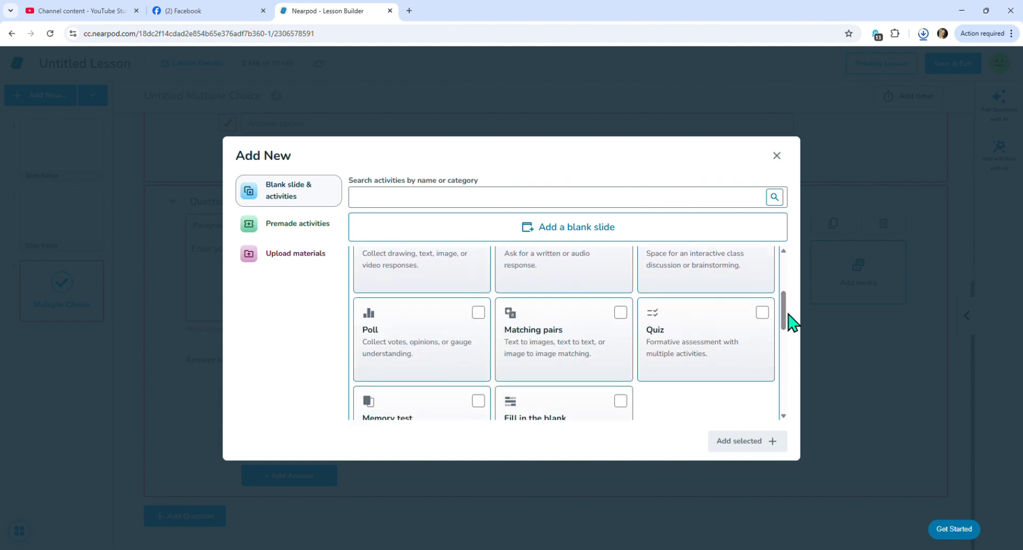
pyautogui.click(608, 347)
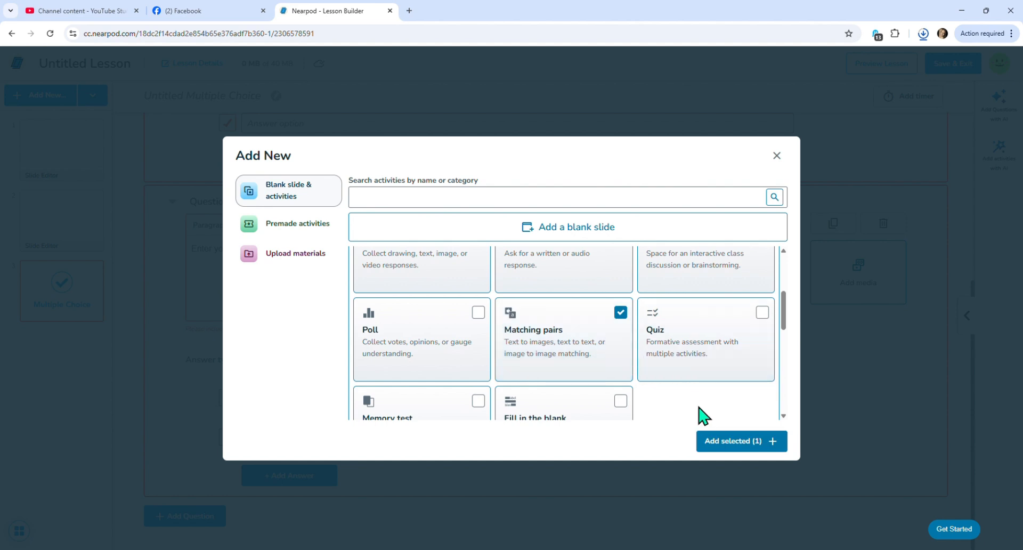
pyautogui.click(717, 441)
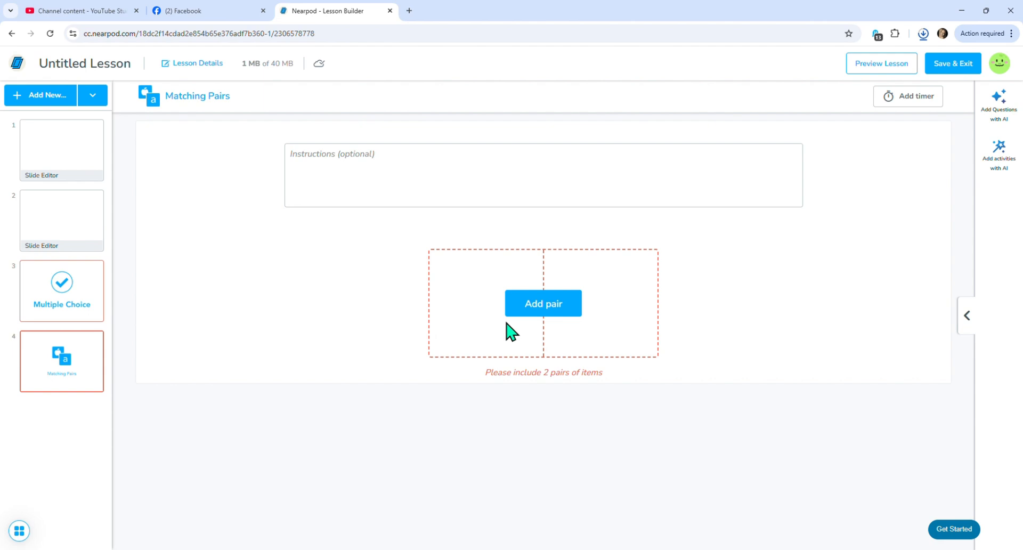
pyautogui.click(549, 306)
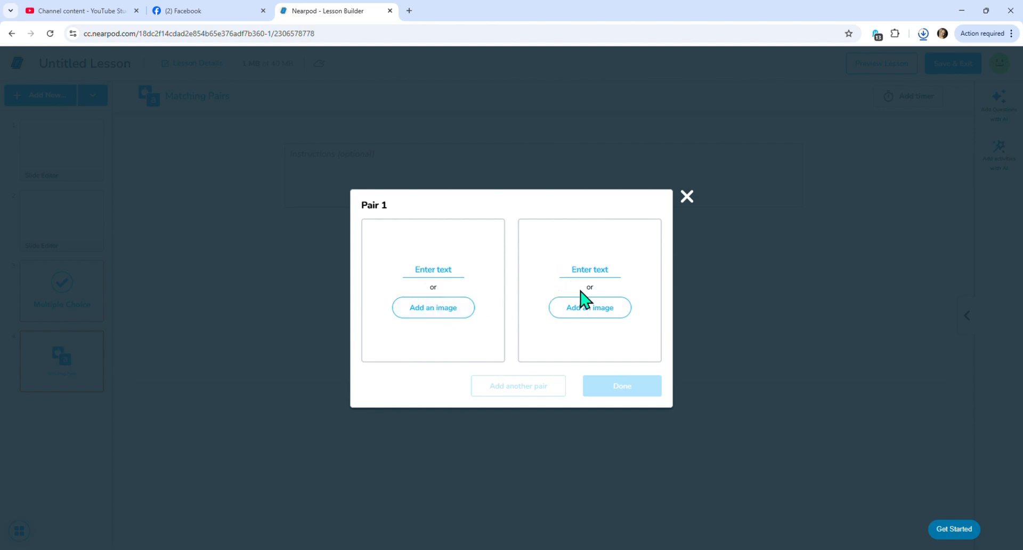
pyautogui.click(685, 195)
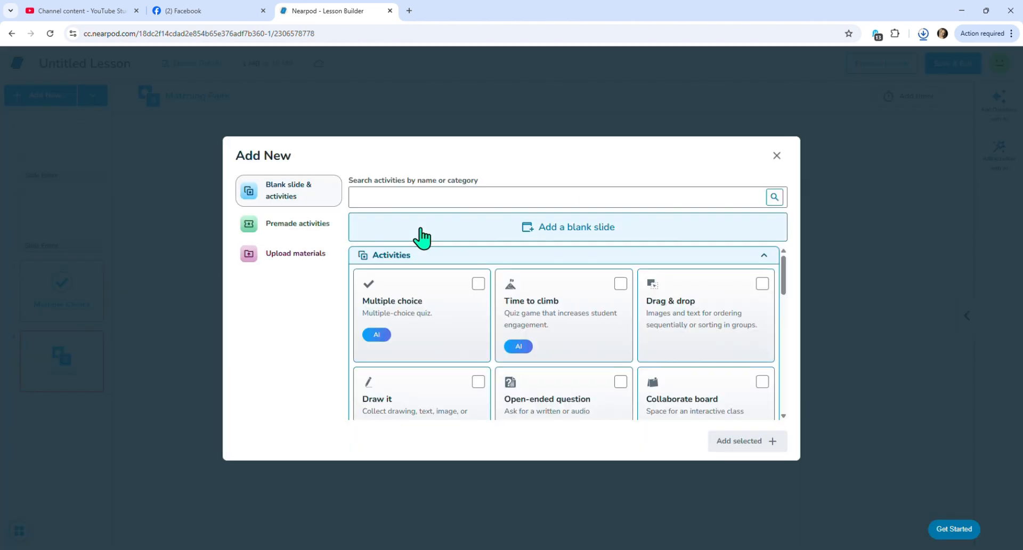
# Add another blank slide and move it ahead of the Matching pairs activity, to position 4
pyautogui.click(420, 229)
pyautogui.moveTo(69, 429)
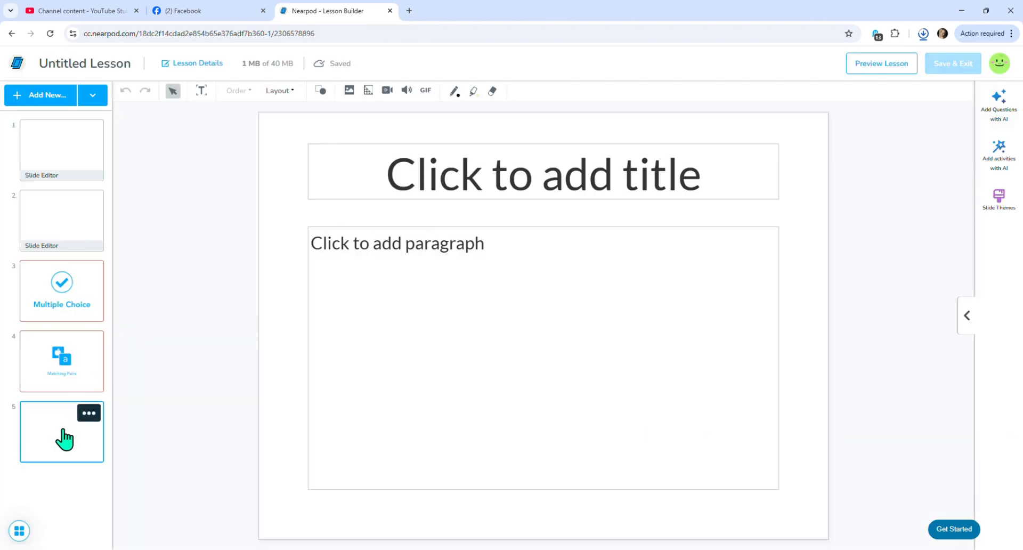
pyautogui.click(90, 417)
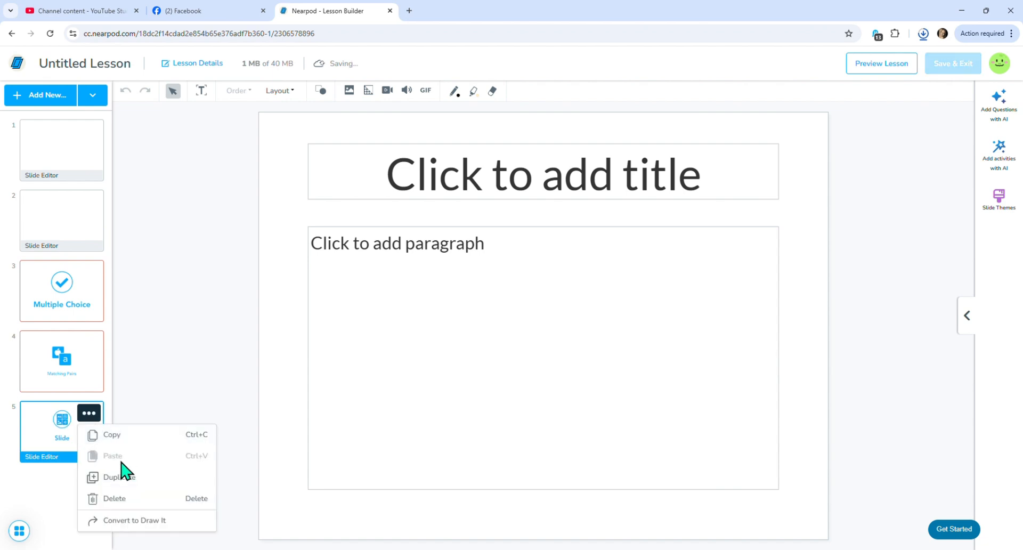
pyautogui.click(56, 491)
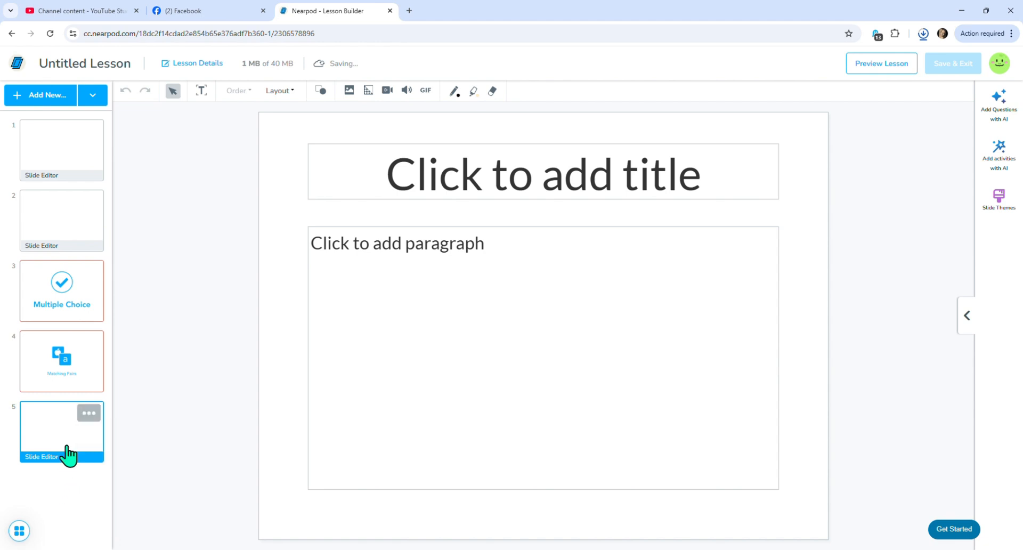
pyautogui.moveTo(68, 447); pyautogui.dragTo(65, 342)
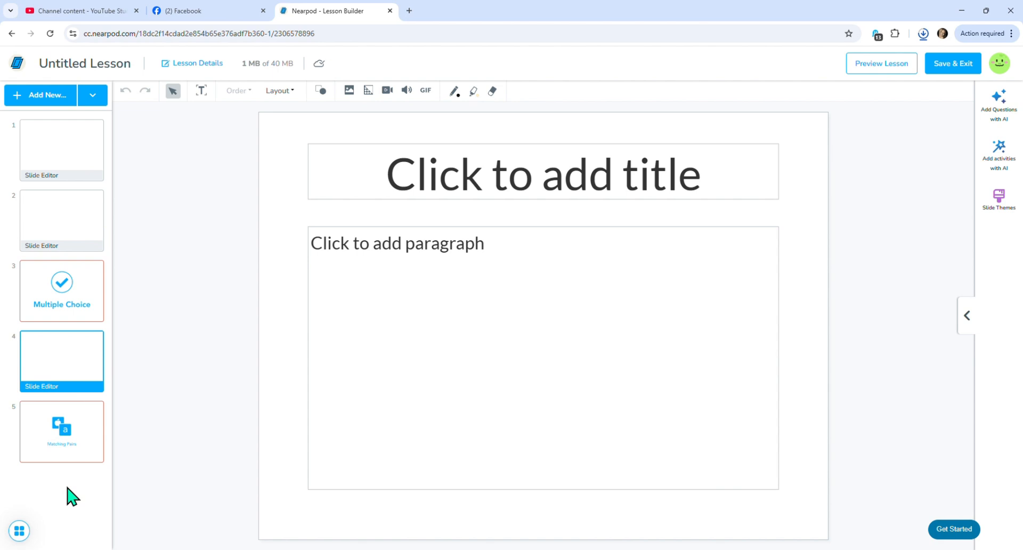
# Upload image 11.1, the boy holding a golden goose, from the computer onto slide 4
pyautogui.click(779, 160)
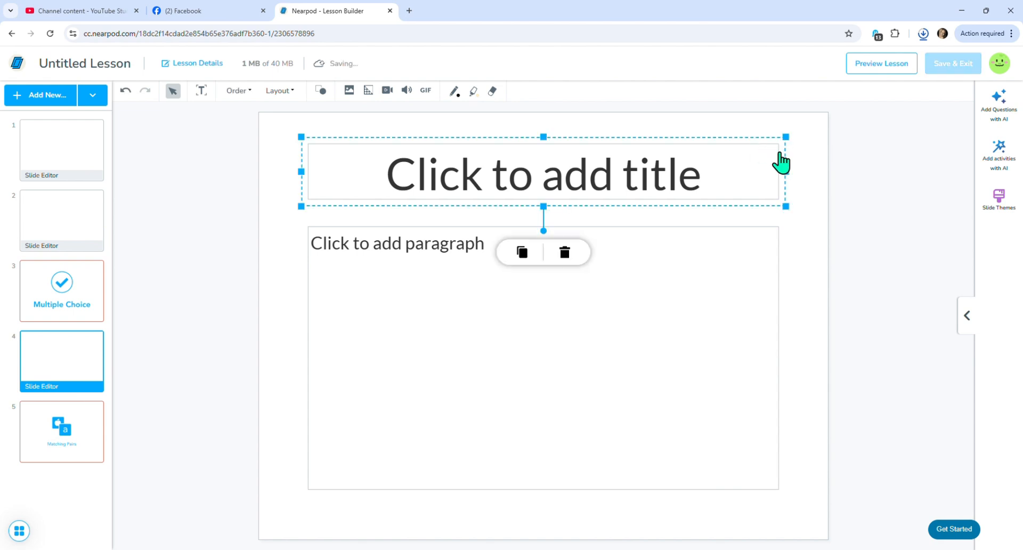
pyautogui.click(808, 168)
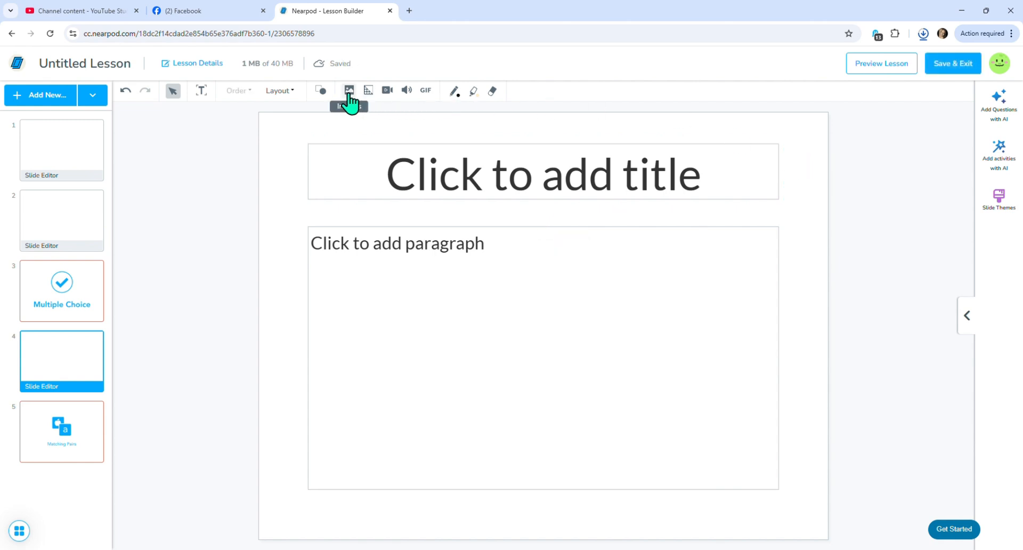
pyautogui.click(386, 255)
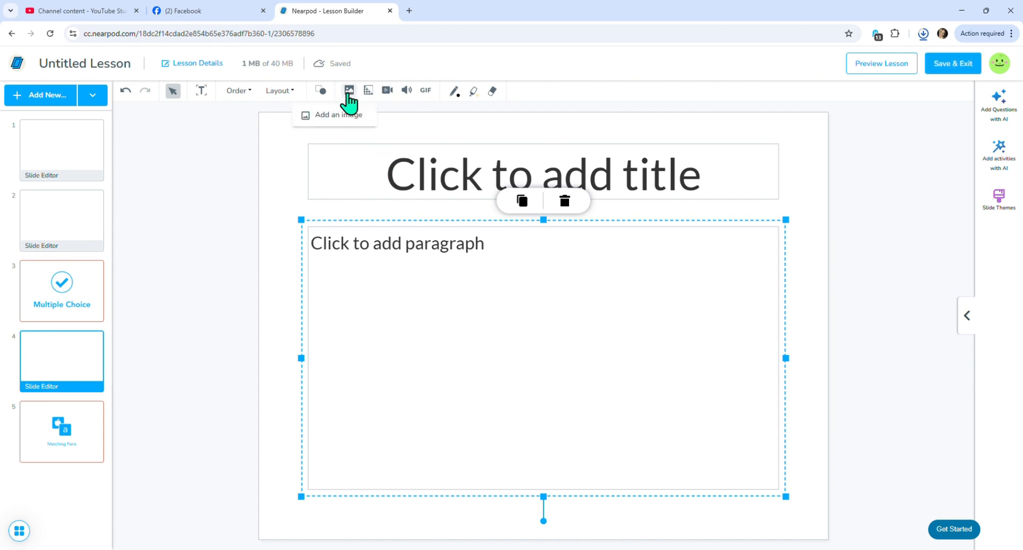
pyautogui.click(346, 119)
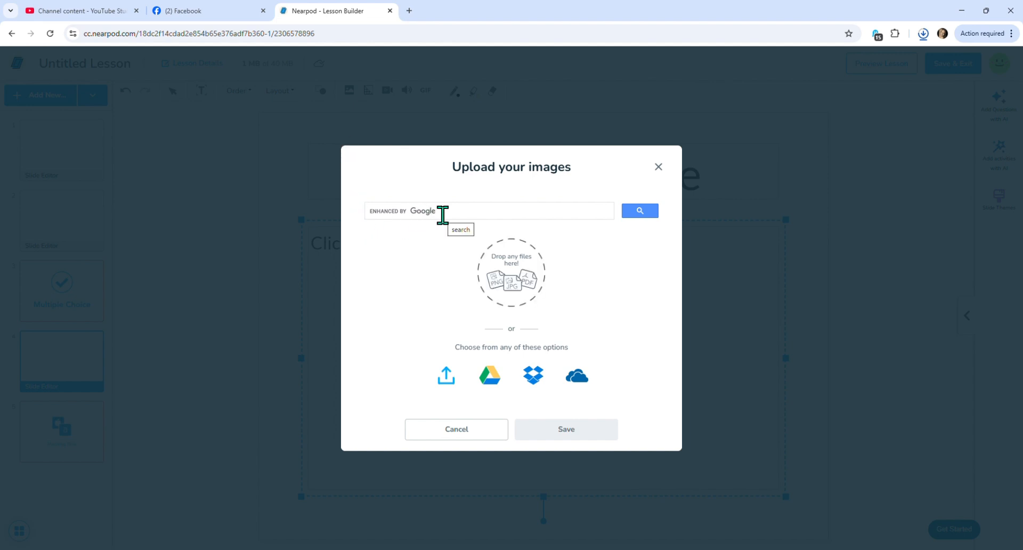
pyautogui.click(447, 375)
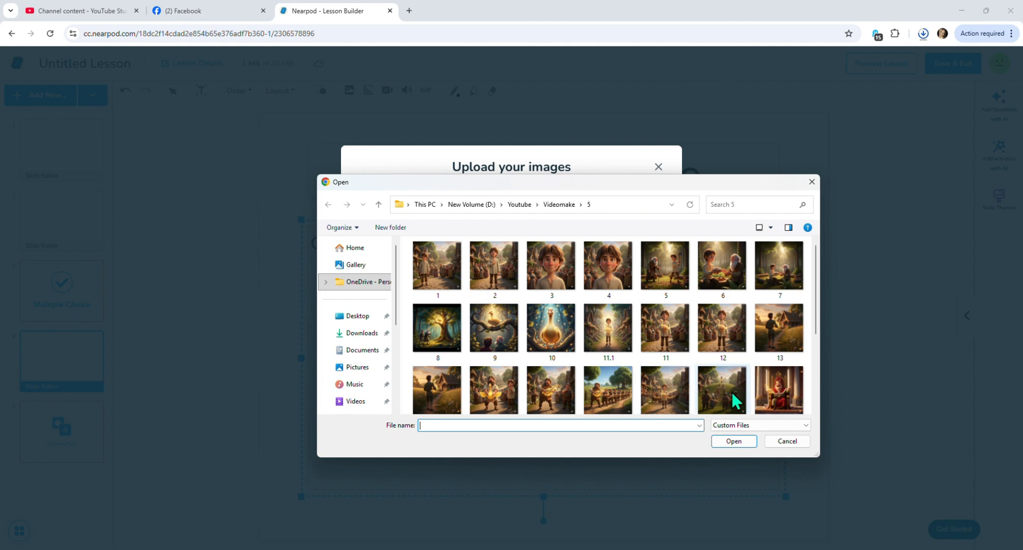
pyautogui.click(620, 344)
pyautogui.doubleClick(620, 344)
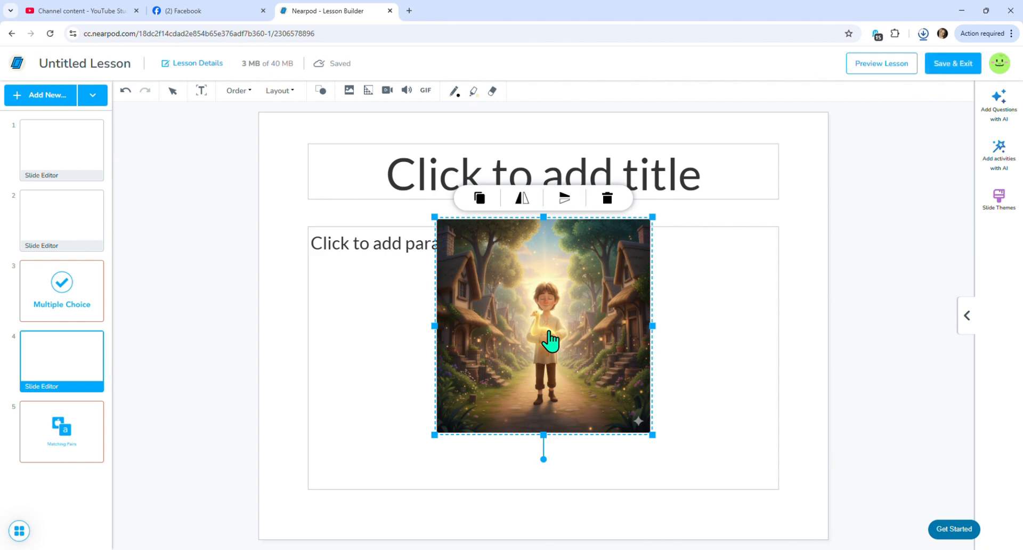
# Enlarge the boy image slightly and place it in the lower-right corner of the slide's paragraph area
pyautogui.moveTo(562, 324); pyautogui.dragTo(477, 320)
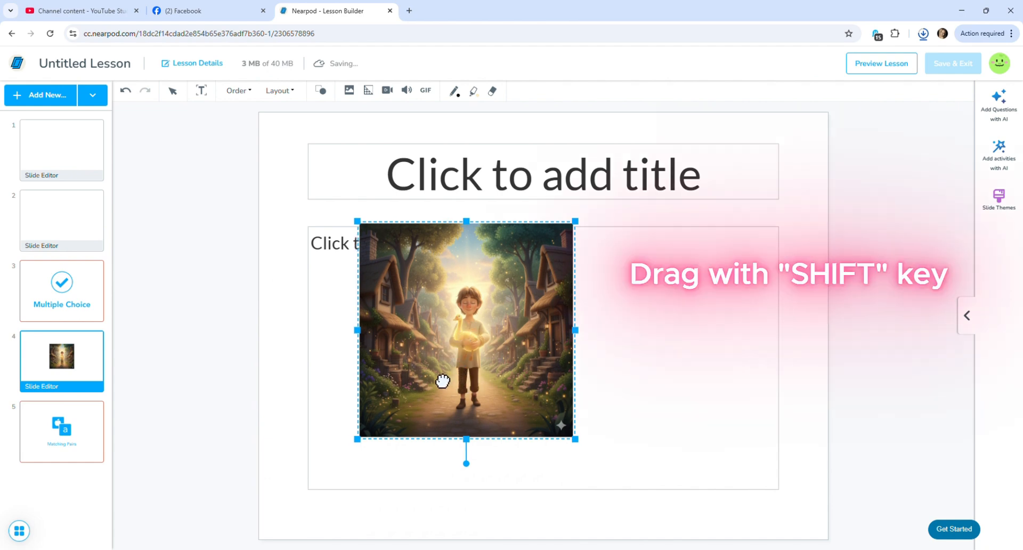
pyautogui.click(493, 355)
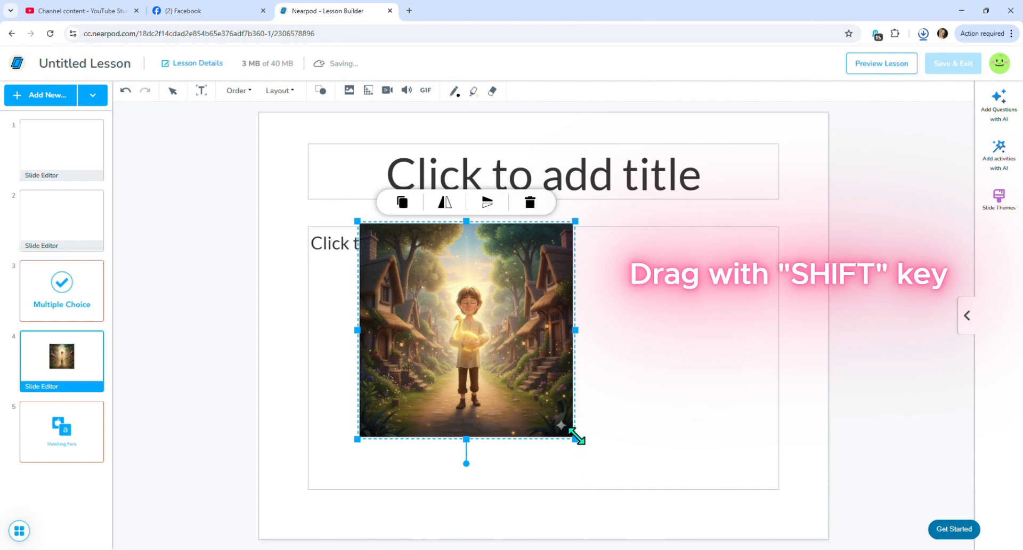
pyautogui.moveTo(577, 436); pyautogui.dragTo(599, 445)
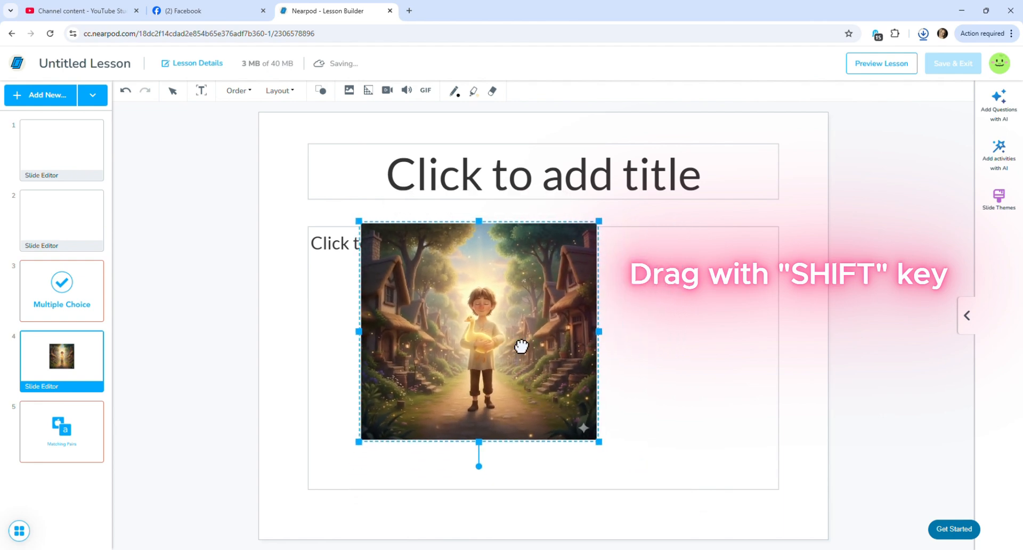
pyautogui.moveTo(521, 346); pyautogui.dragTo(691, 394)
pyautogui.keyDown('shift'); pyautogui.click(481, 384); pyautogui.keyUp('shift')
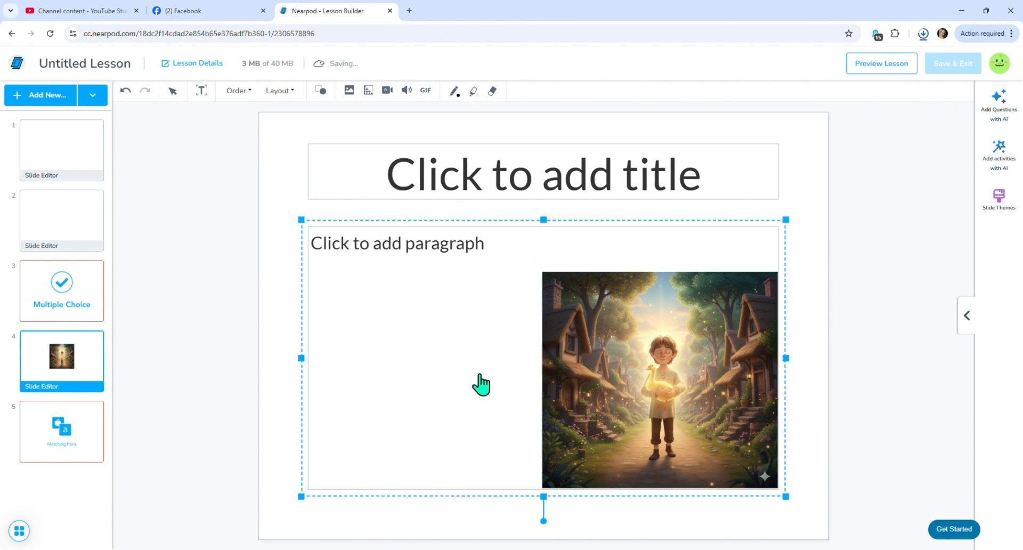
pyautogui.click(818, 265)
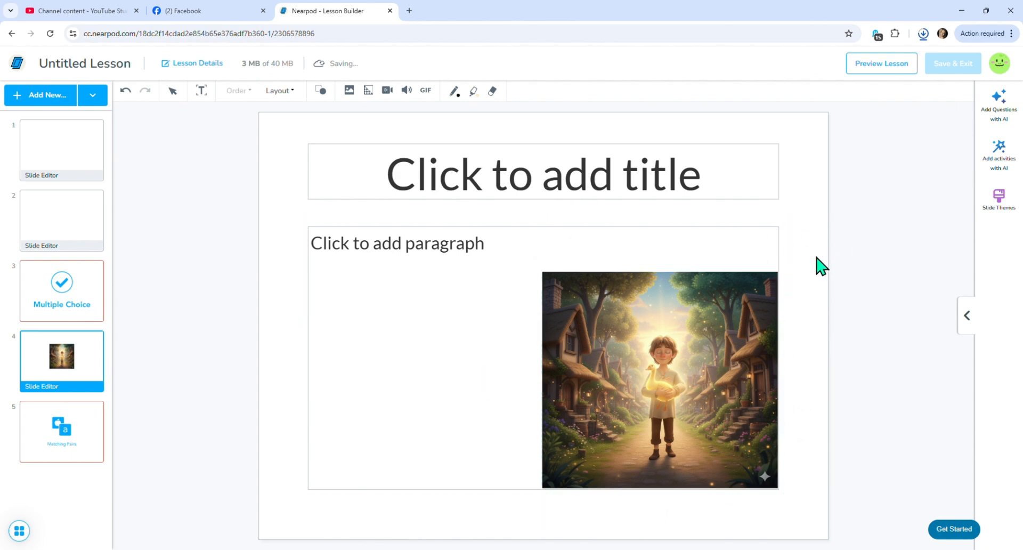
# Apply the slide themes Blue ripple, Lavender swirl, Ruby, Blue Peaks and Old Black to the slide in turn
pyautogui.click(998, 212)
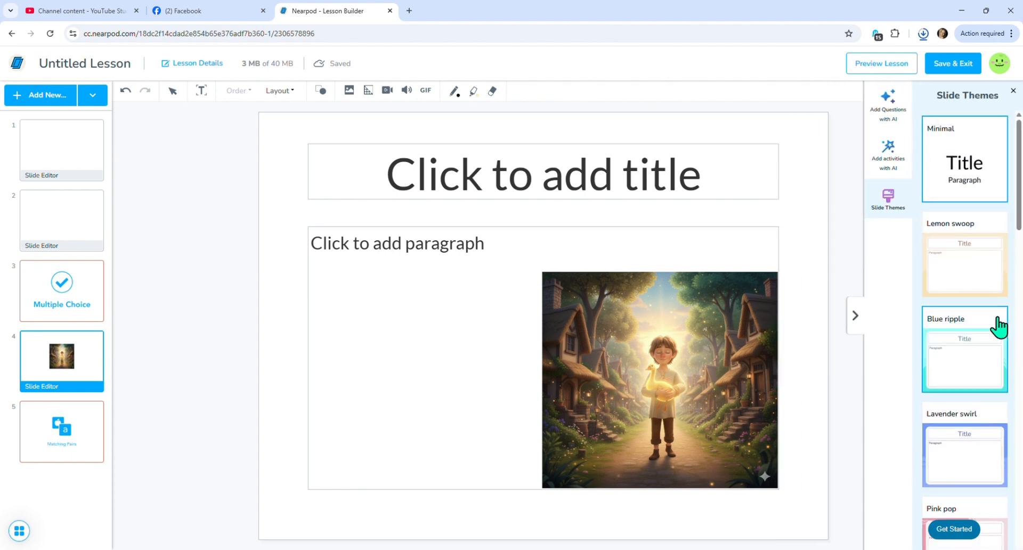
pyautogui.click(998, 325)
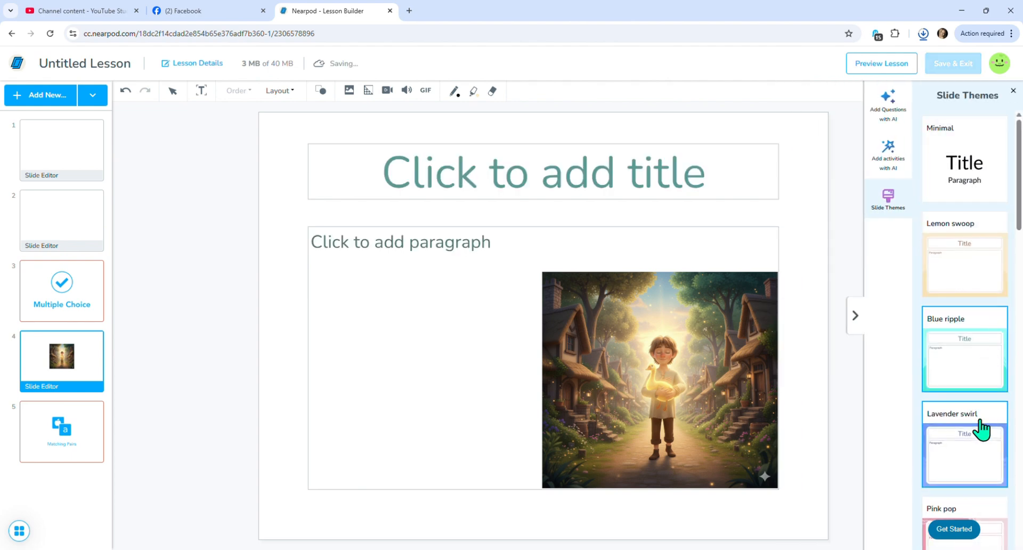
pyautogui.click(980, 448)
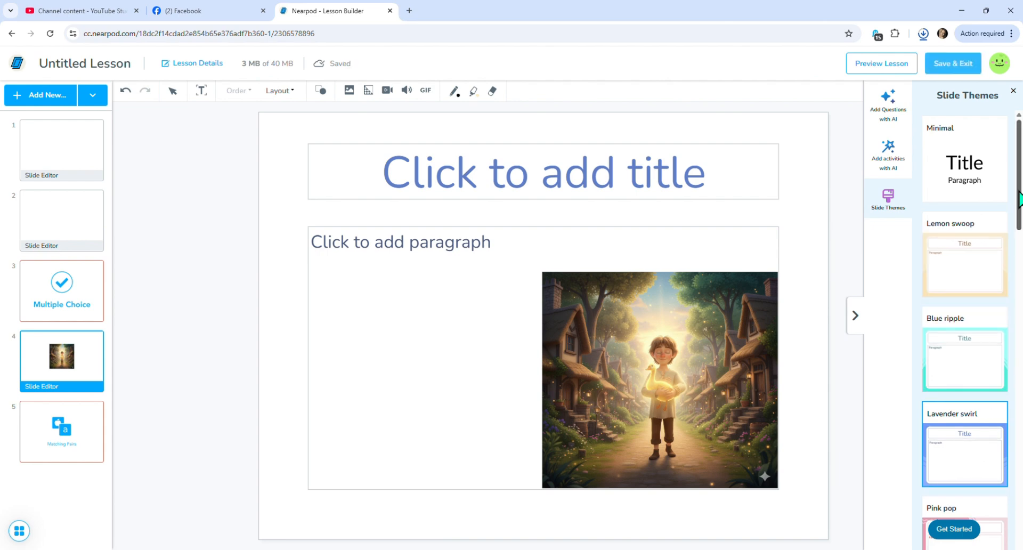
pyautogui.moveTo(1020, 196); pyautogui.dragTo(1020, 325)
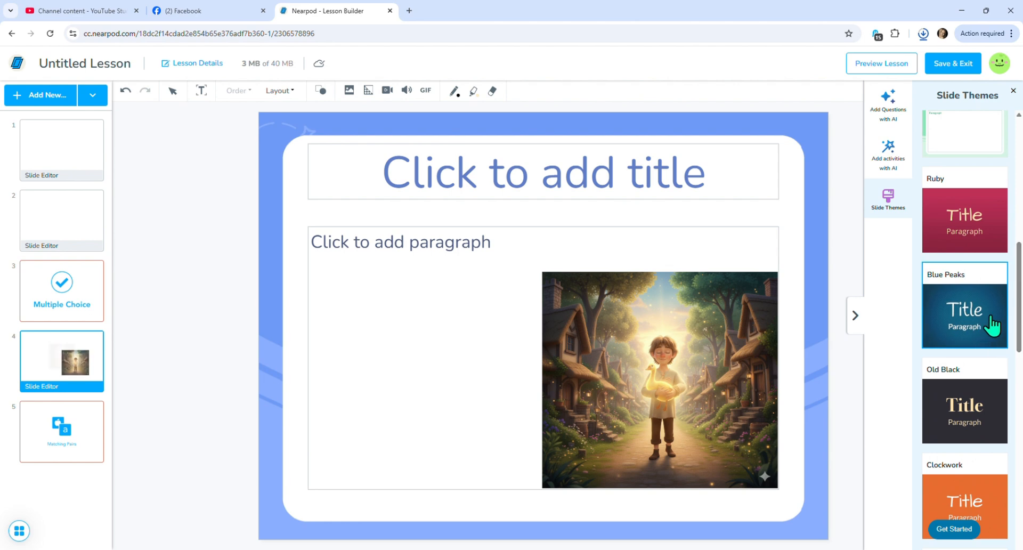
pyautogui.click(985, 248)
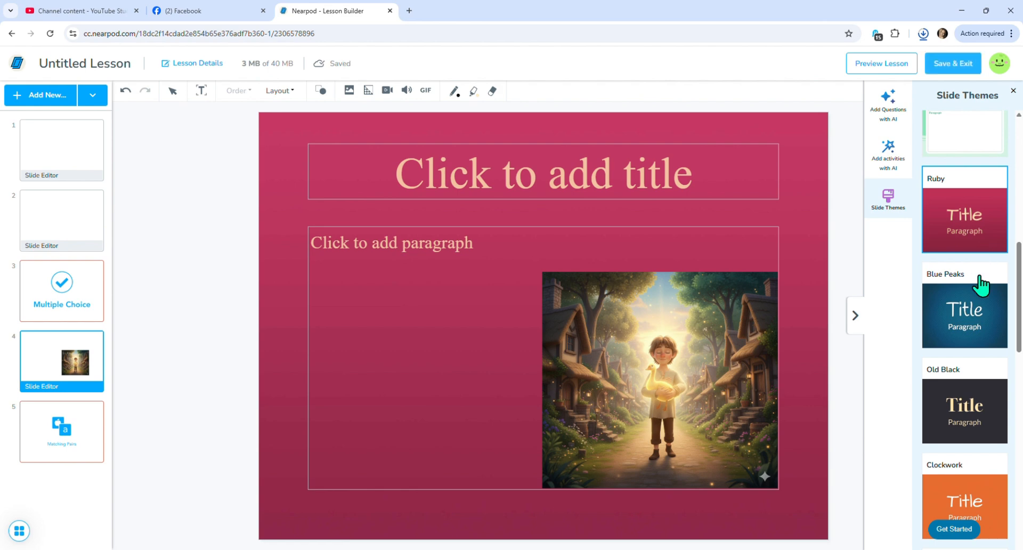
pyautogui.click(987, 337)
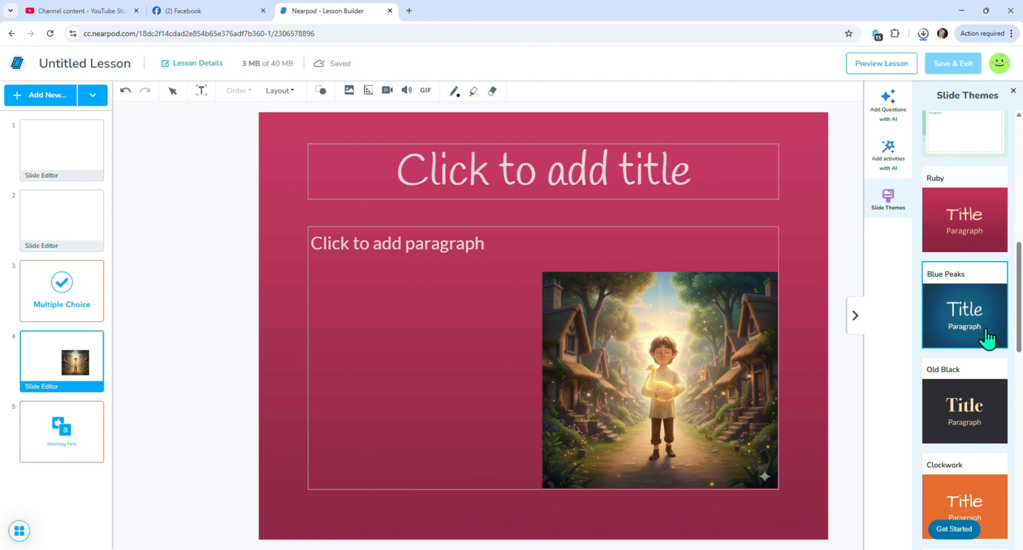
pyautogui.click(986, 409)
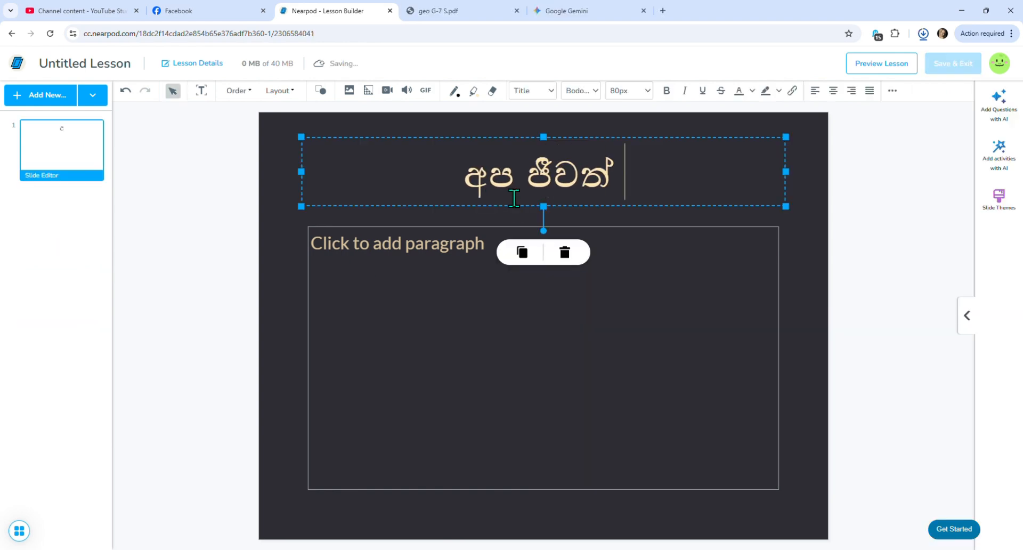
# Complete the slide title as "අප ජීවත් වන පෘථිවි ගෝලය" and upload the cartoon Earth image from the Downloads folder
pyautogui.write('වන පෘථිවි ගෝලය')
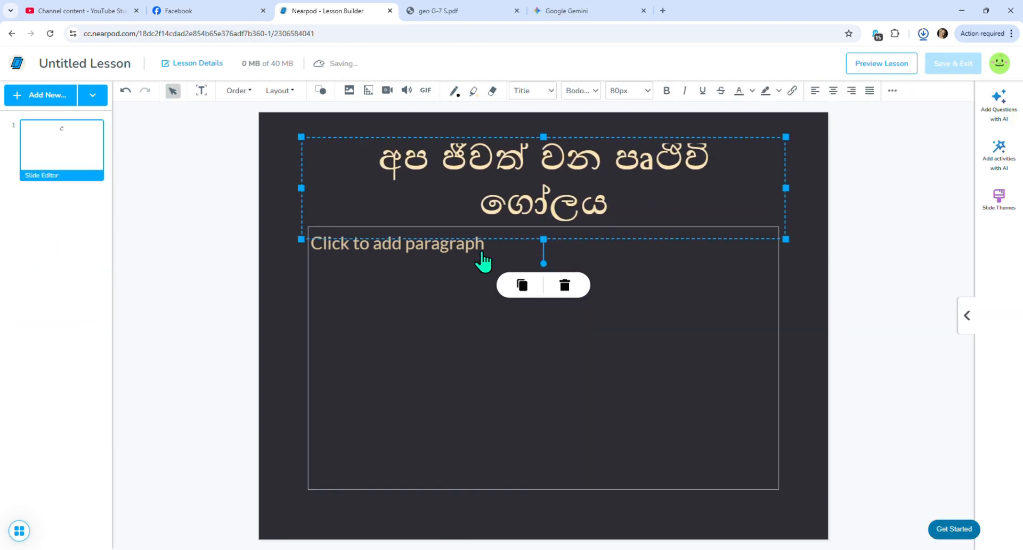
pyautogui.click(485, 263)
pyautogui.click(349, 92)
pyautogui.click(446, 375)
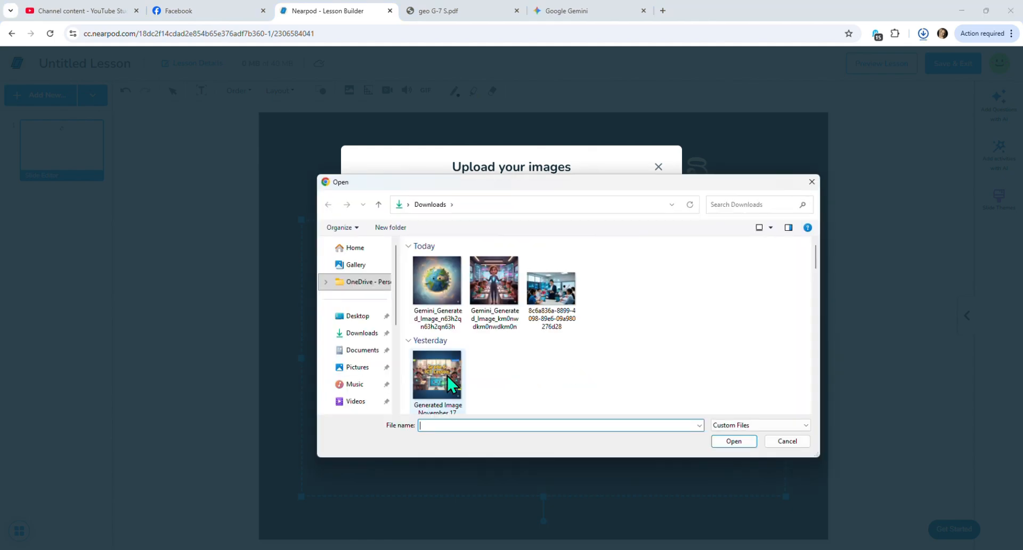
pyautogui.doubleClick(437, 282)
# Enlarge the Earth image in the right half of the slide and lower the paragraph box's upper edge to below the title
pyautogui.moveTo(556, 306); pyautogui.dragTo(683, 317)
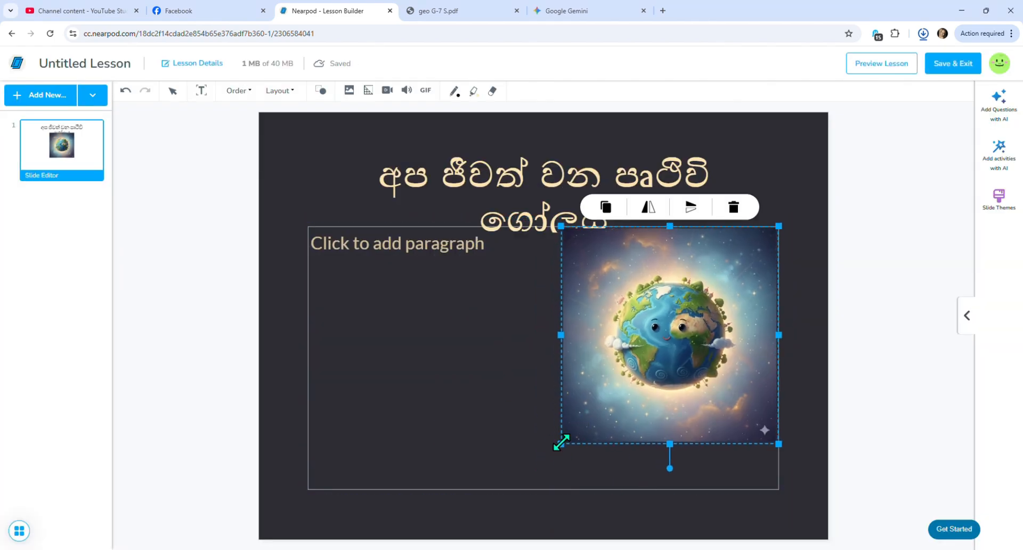
pyautogui.moveTo(560, 440); pyautogui.dragTo(516, 486)
pyautogui.moveTo(544, 219); pyautogui.dragTo(549, 255)
pyautogui.click(553, 286)
# Enter "01 පාඩම" and "7 ශ්‍රේණිය" on two lines in the paragraph box
pyautogui.click(441, 274)
pyautogui.write('01 පා')
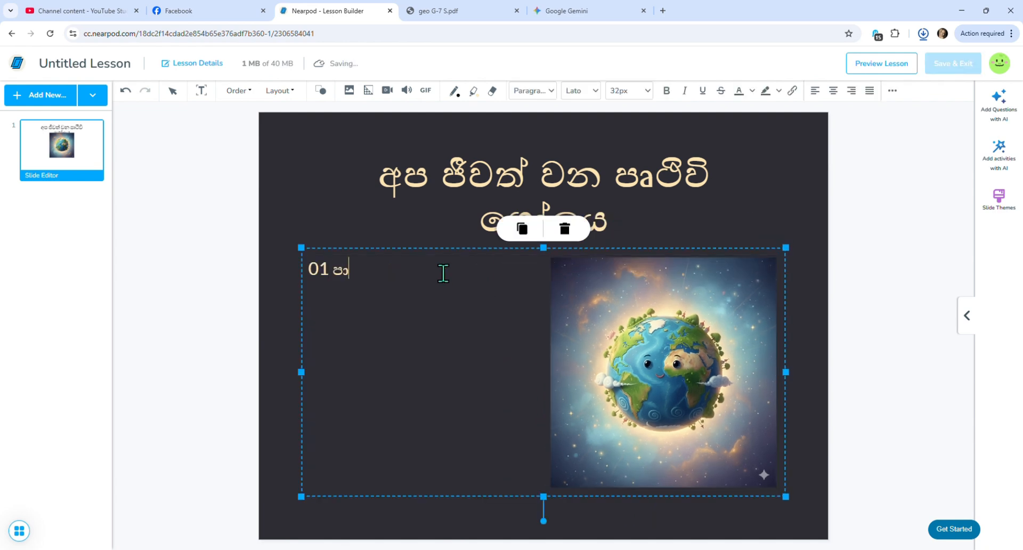
pyautogui.write('ඩම')
pyautogui.press('Return')
pyautogui.write('7 ශ්\u200dරෙ')
# Make the slide title bold, trying italic and underline on it and removing both
pyautogui.tripleClick(644, 192)
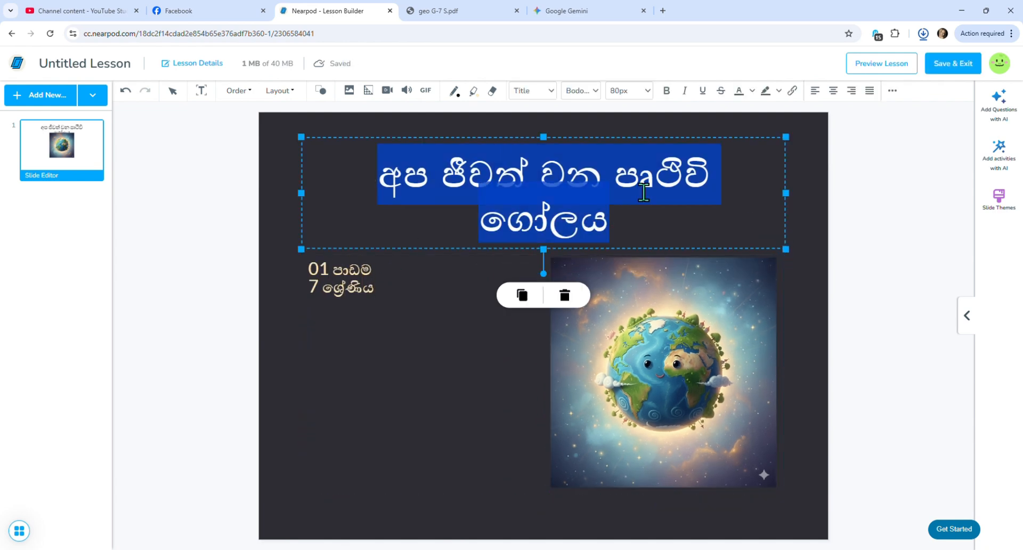
pyautogui.click(686, 94)
pyautogui.click(704, 92)
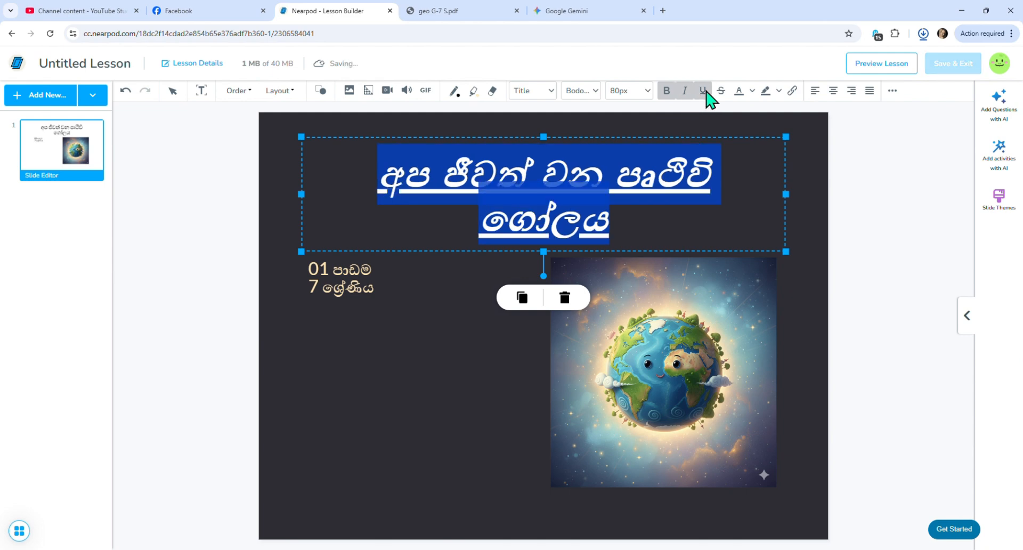
pyautogui.click(703, 92)
pyautogui.click(683, 94)
pyautogui.click(587, 262)
# Narrow the paragraph box to the slide's left half, centre its two lines and view the text colour options
pyautogui.moveTo(312, 268); pyautogui.dragTo(374, 288)
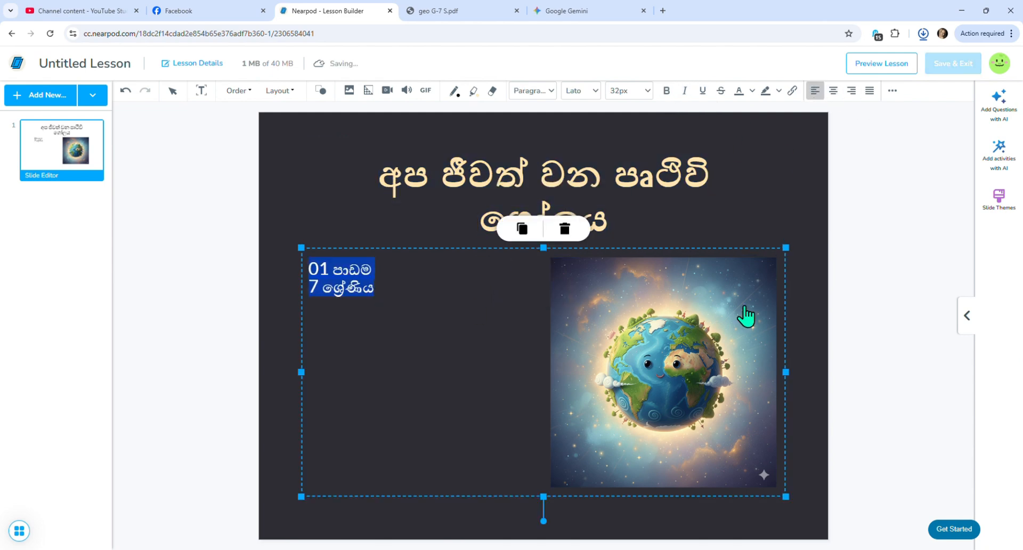
pyautogui.moveTo(785, 372); pyautogui.dragTo(543, 372)
pyautogui.moveTo(375, 290); pyautogui.dragTo(308, 268)
pyautogui.click(834, 93)
pyautogui.click(778, 94)
pyautogui.click(752, 92)
pyautogui.click(752, 92)
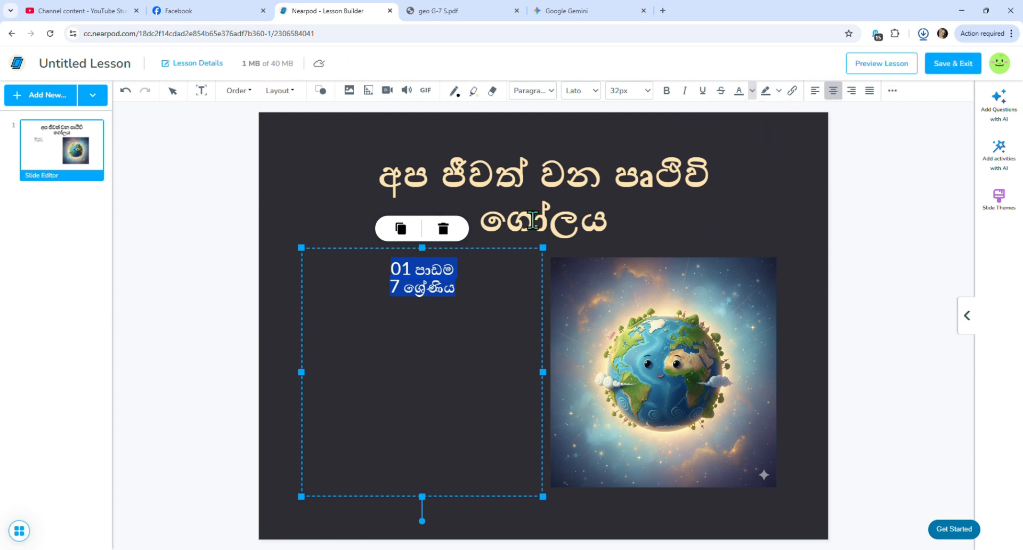
# Format "01 පාඩම" as a larger bold heading and use blank lines to move the paragraph text lower in its box
pyautogui.click(595, 94)
pyautogui.click(551, 93)
pyautogui.click(389, 288)
pyautogui.press('Return')
pyautogui.press('Return')
pyautogui.click(388, 269)
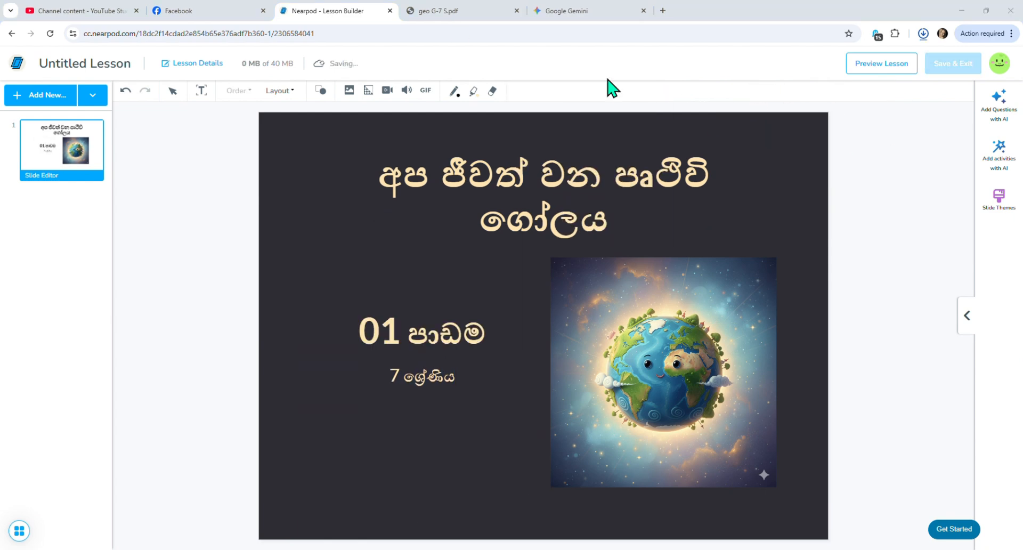
# Try the Blue ripple theme and apply the Lavender swirl theme to the title slide
pyautogui.click(999, 200)
pyautogui.click(970, 361)
pyautogui.click(969, 443)
pyautogui.click(487, 407)
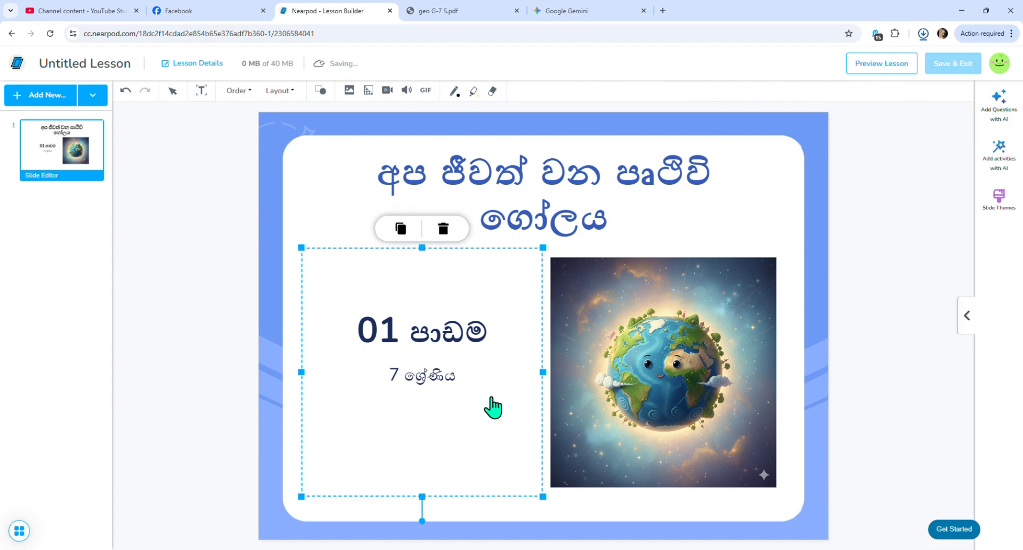
pyautogui.click(633, 511)
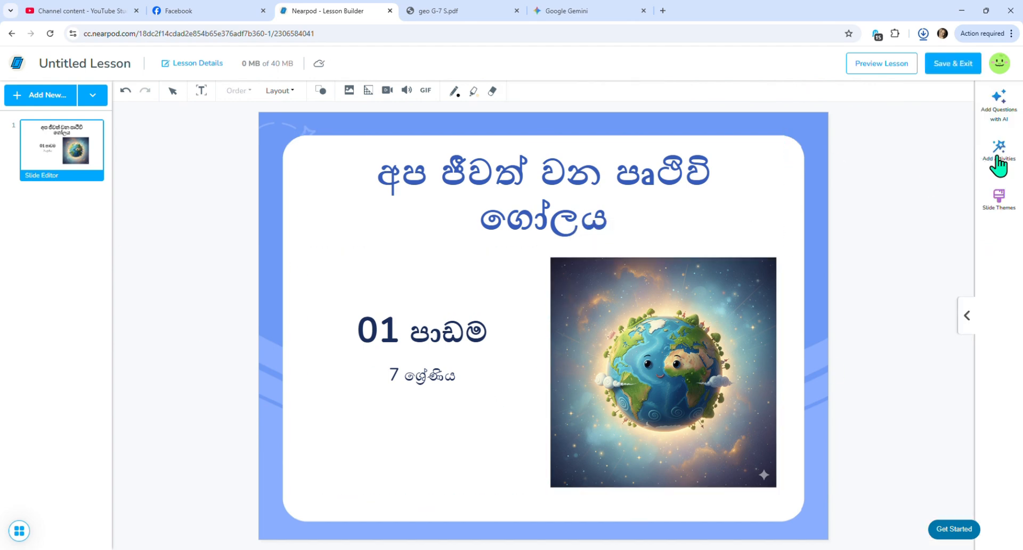
# Add a blank slide to the lesson after the title slide
pyautogui.click(775, 517)
pyautogui.click(27, 96)
pyautogui.click(567, 227)
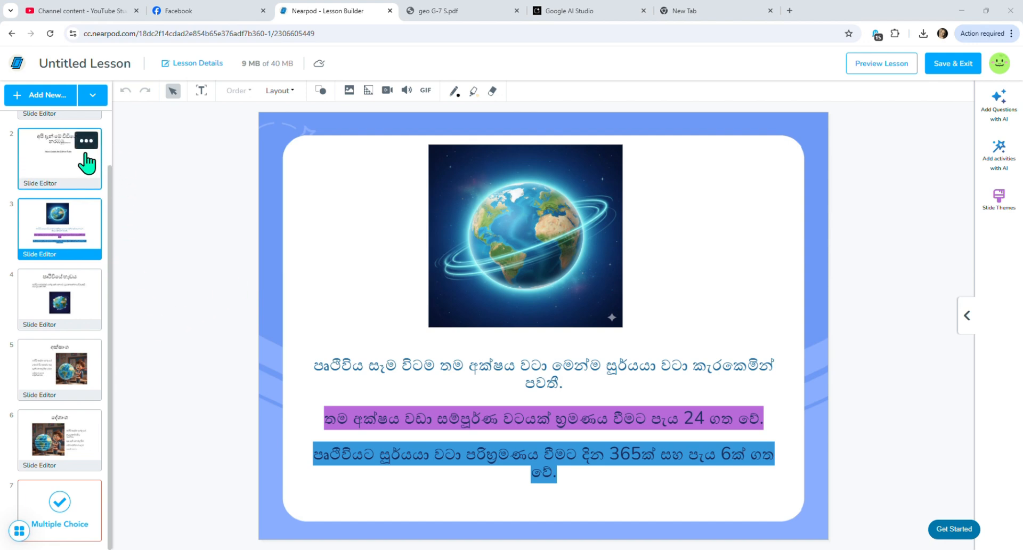
# Add a Multiple choice activity after slide 3 and open it for editing
pyautogui.moveTo(109, 196); pyautogui.dragTo(107, 168)
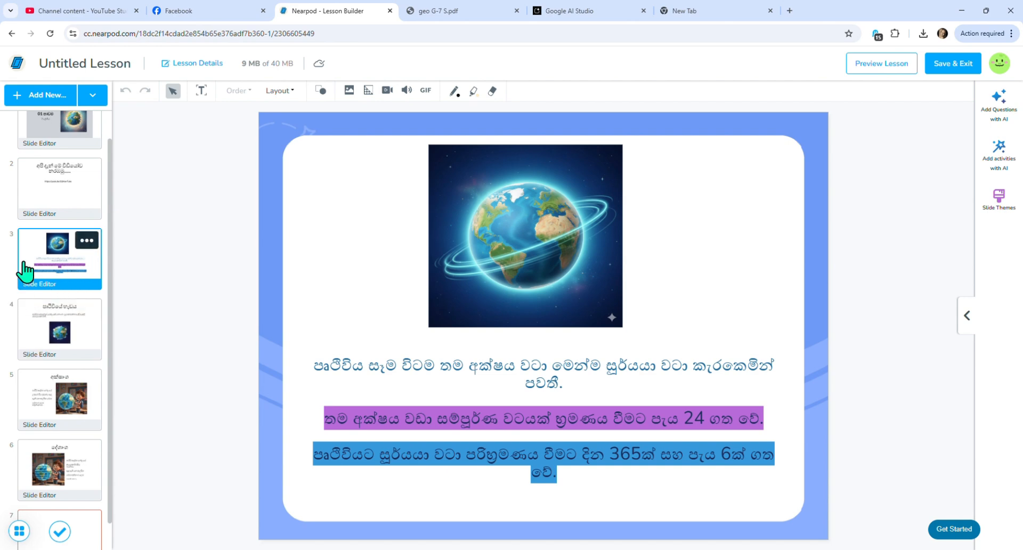
pyautogui.click(33, 96)
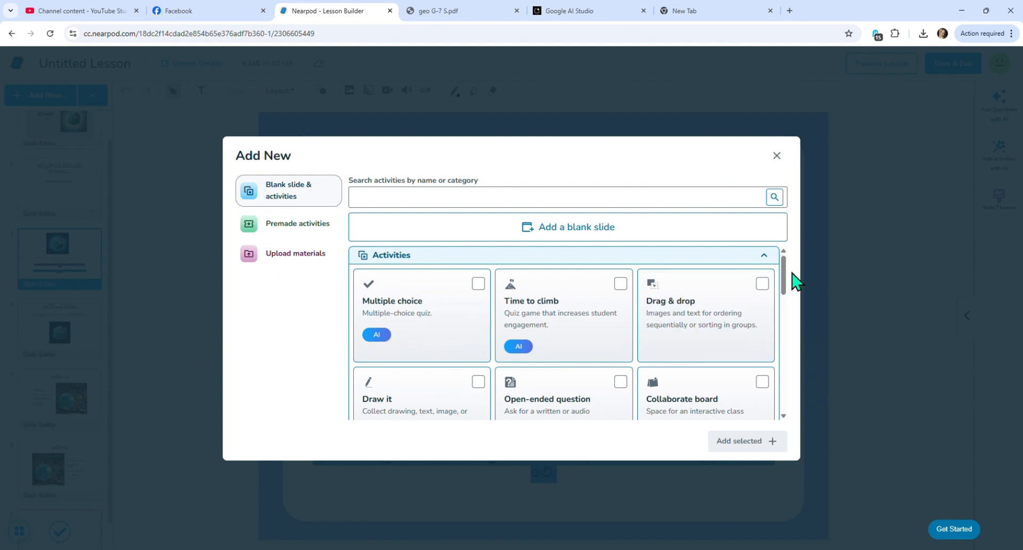
pyautogui.moveTo(786, 285)
pyautogui.mouseDown()
pyautogui.moveTo(793, 333)
pyautogui.moveTo(792, 267)
pyautogui.mouseUp()
pyautogui.click(377, 336)
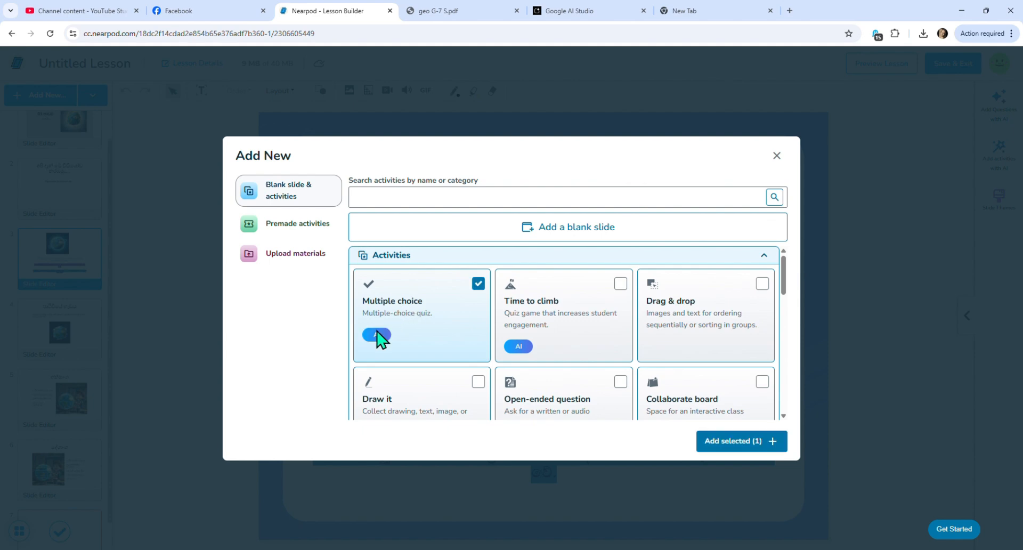
pyautogui.click(722, 442)
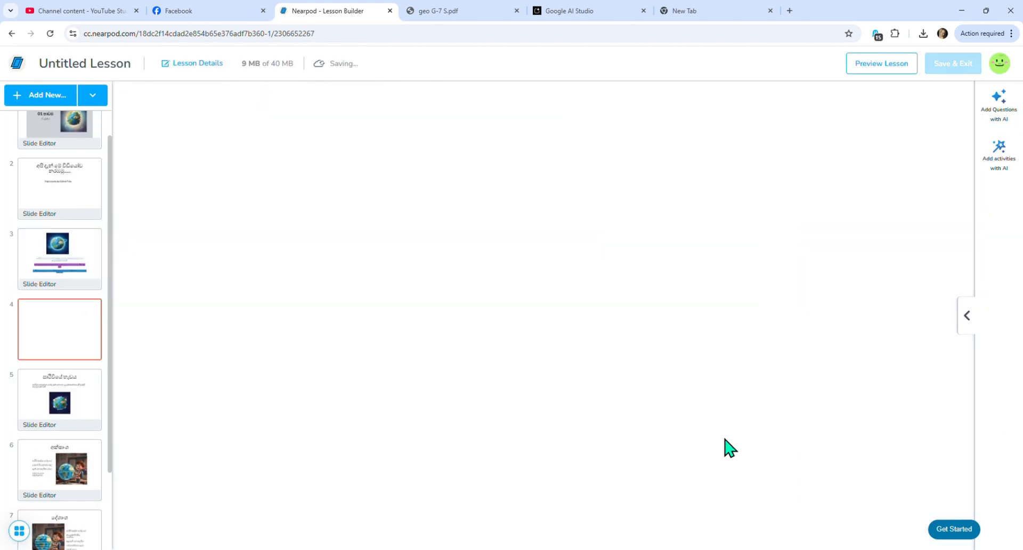
pyautogui.click(66, 353)
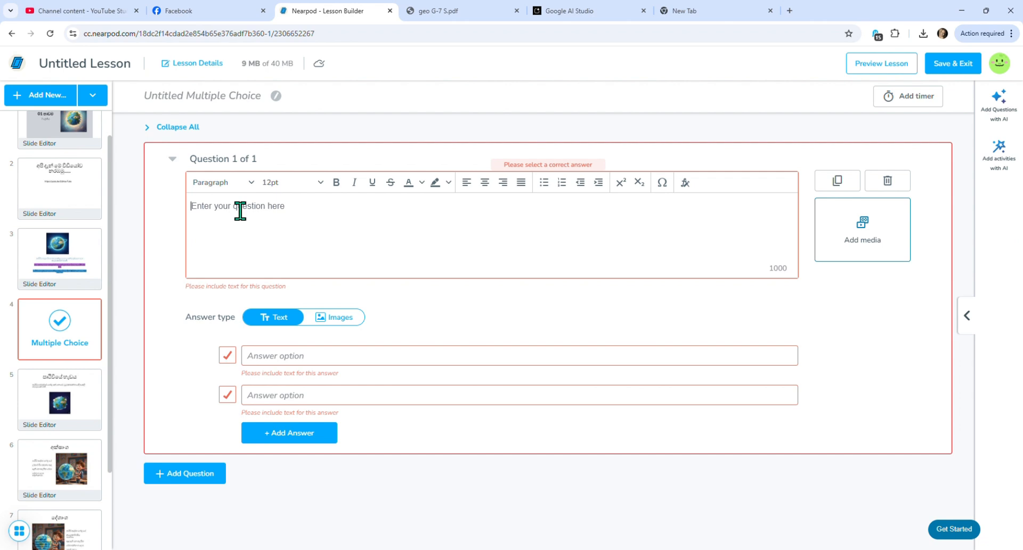
# Enter the question "පෘථිවිය එක් වටයක් භ්‍රමණය වීමට ගත වන කාලය කොපමණ ද?" with the answer options "දින 365" and "පැය 24"
pyautogui.write('සා')
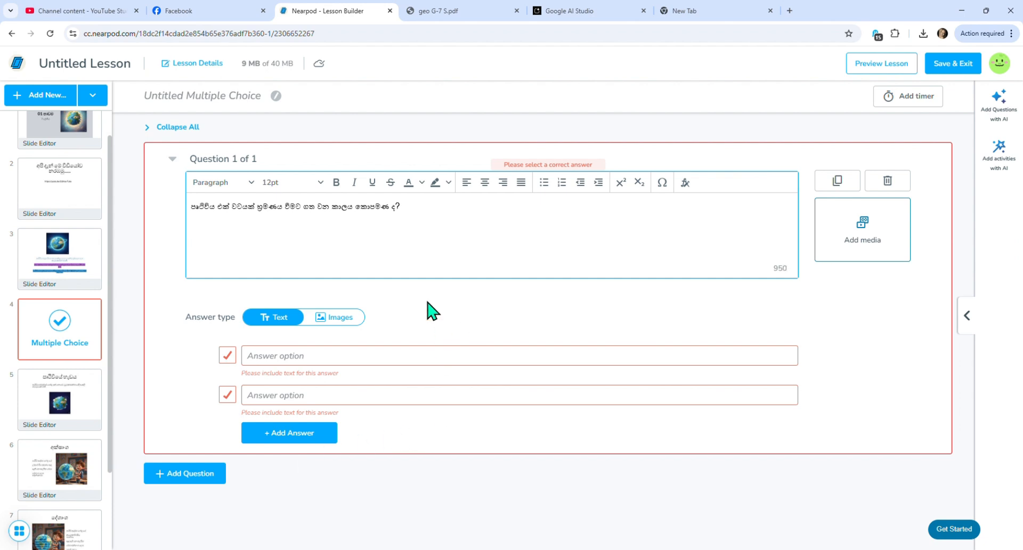
pyautogui.click(304, 354)
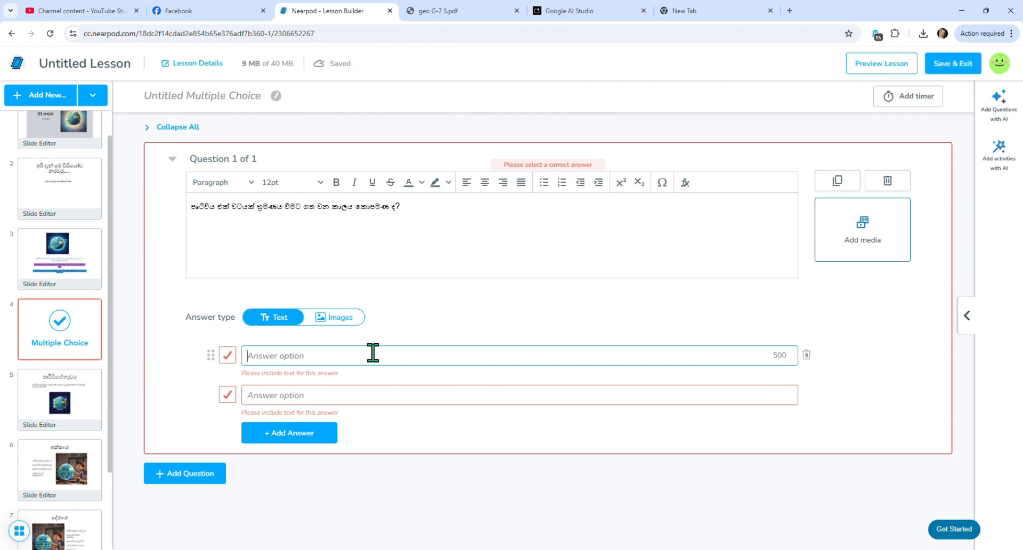
pyautogui.write('දින')
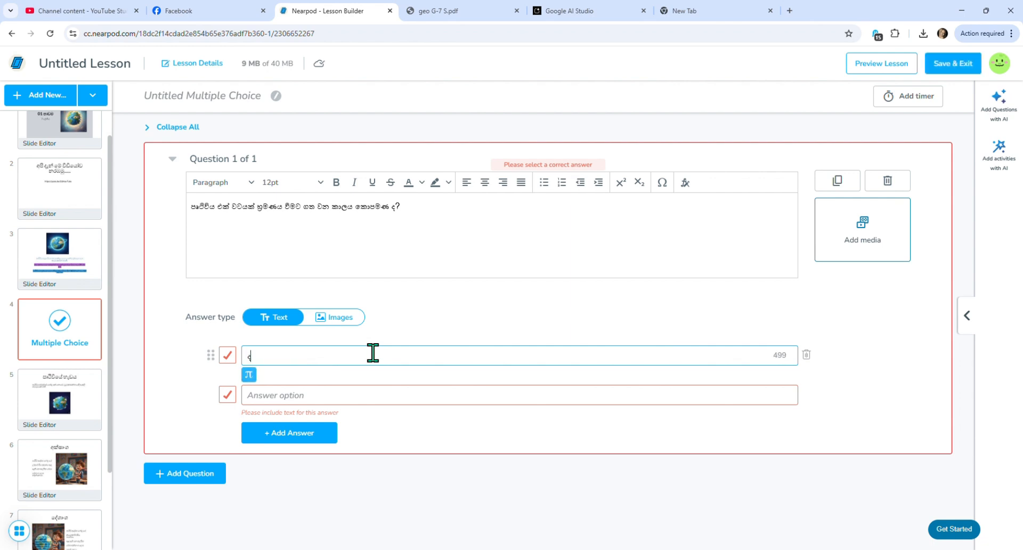
pyautogui.write(' 365')
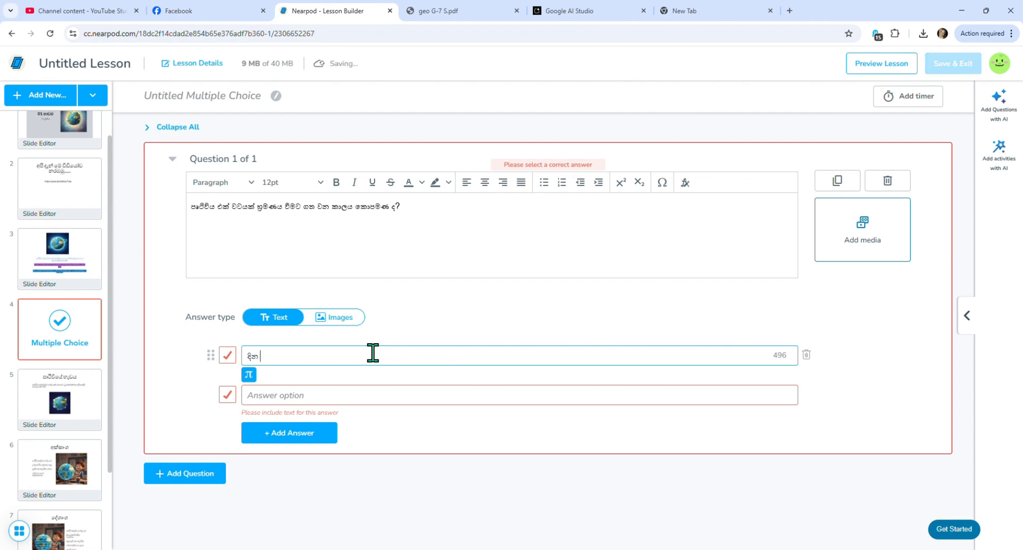
pyautogui.click(318, 400)
pyautogui.write('පැය')
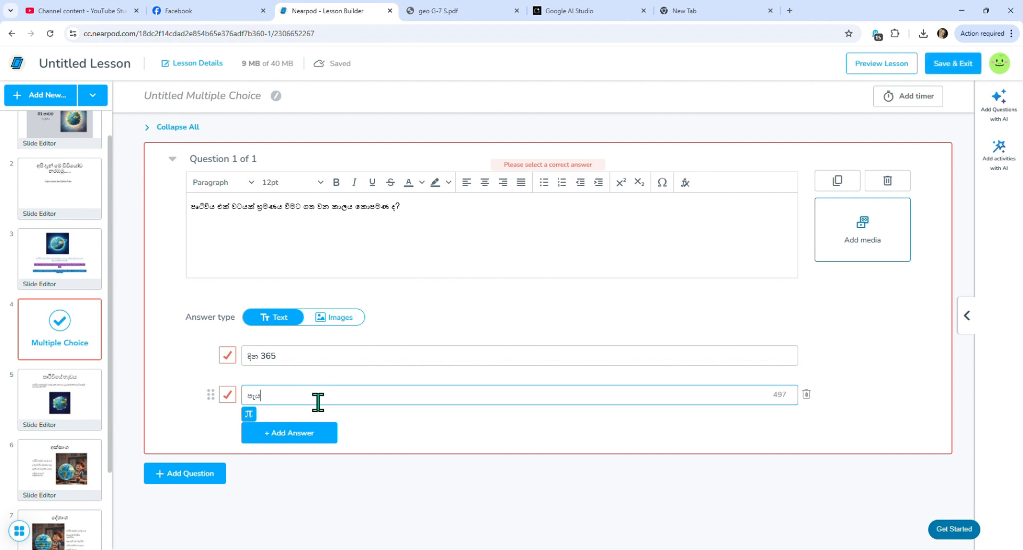
pyautogui.write(' 24')
# Add a third answer option "දින 366" to the slide 4 multiple choice question
pyautogui.click(302, 433)
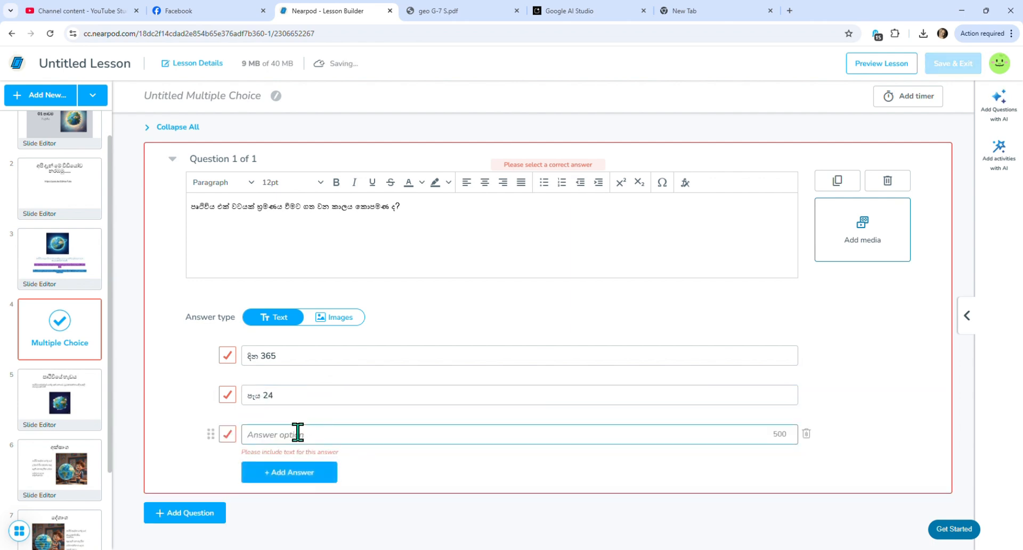
pyautogui.write('දින')
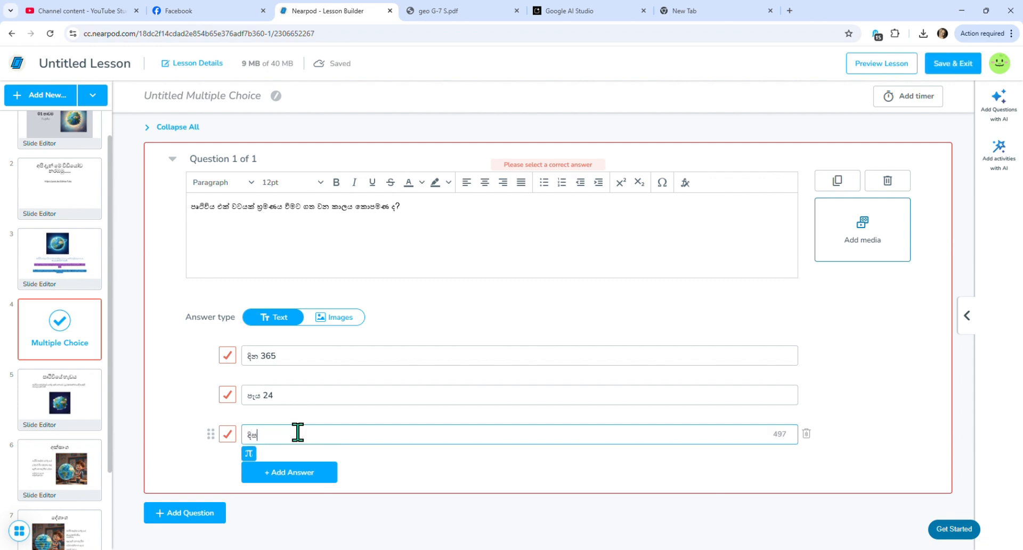
pyautogui.press('BackSpace')
pyautogui.write('න')
# In the slide 8 Multiple Choice activity, enter "ග්‍රින්විච් මධ්‍යස්ත රේඛාව" as the second answer option
pyautogui.click(98, 469)
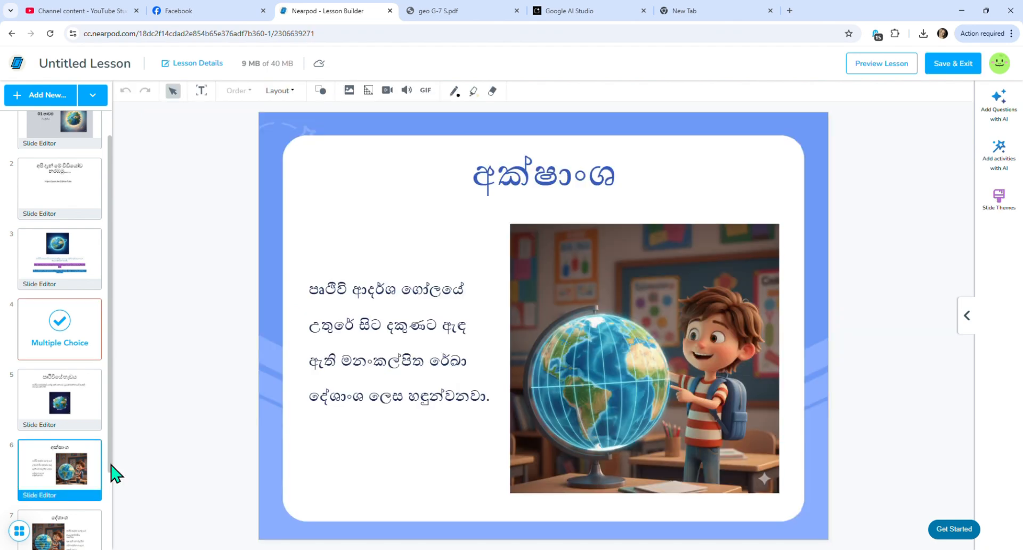
pyautogui.scroll(-2, 110, 480)
pyautogui.click(85, 458)
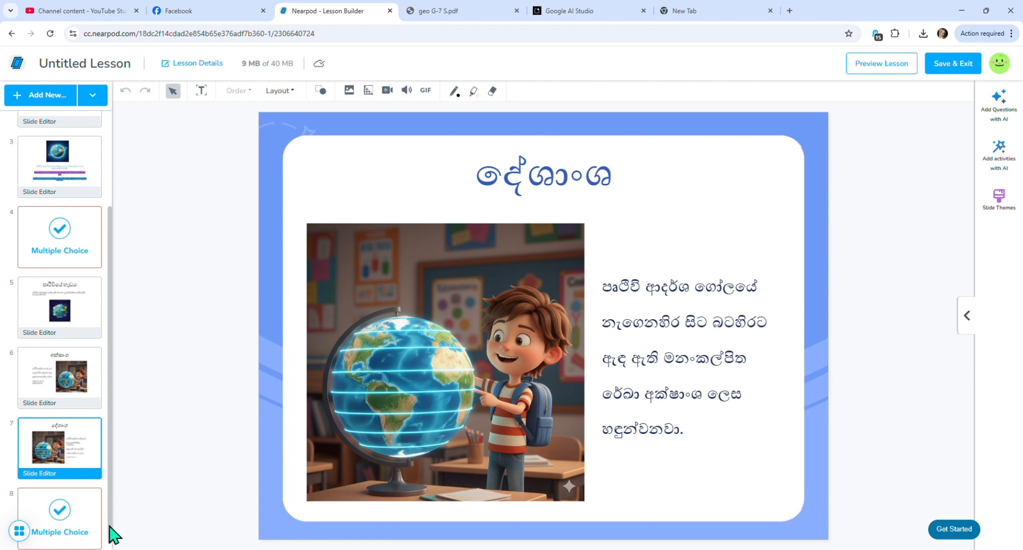
pyautogui.scroll(-1, 110, 531)
pyautogui.click(91, 518)
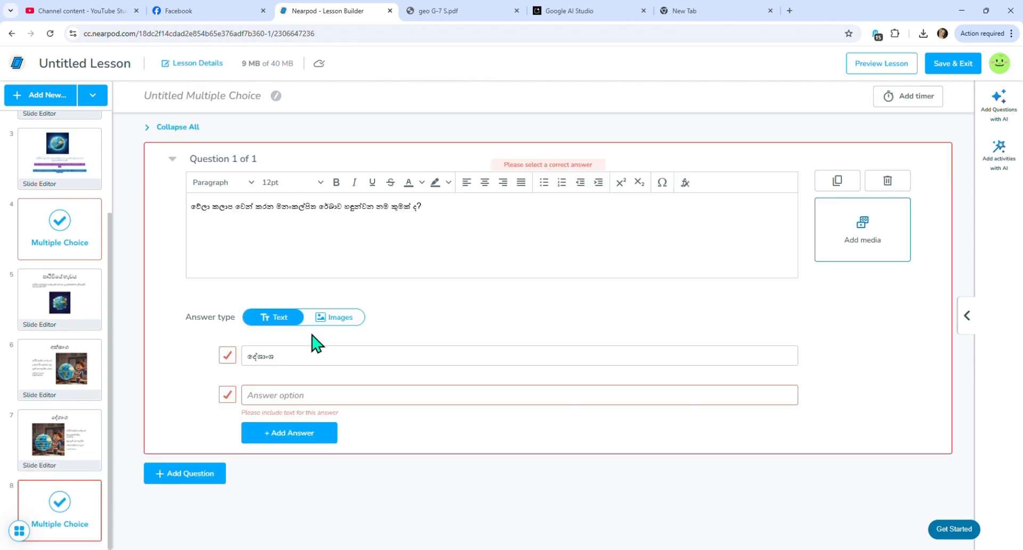
pyautogui.click(477, 209)
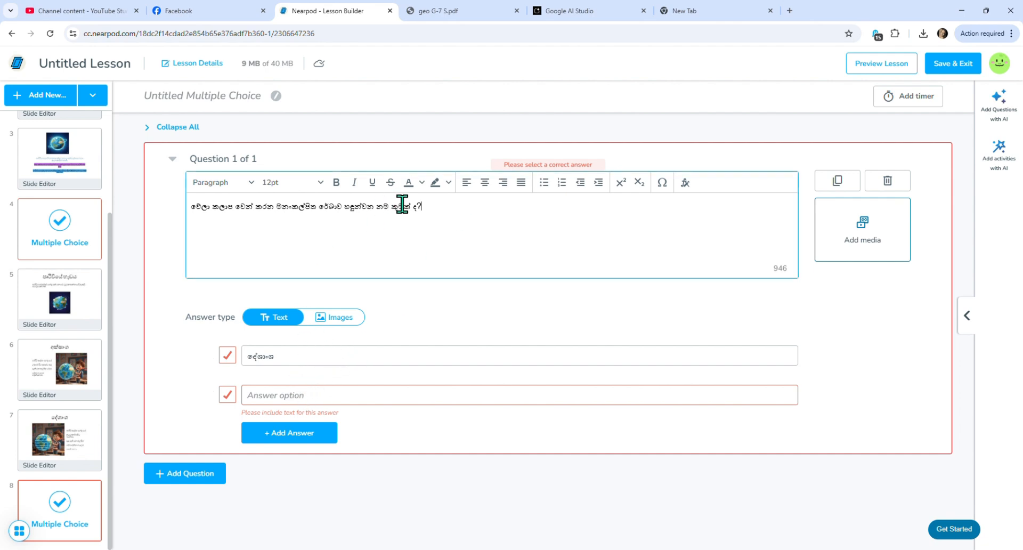
pyautogui.click(288, 394)
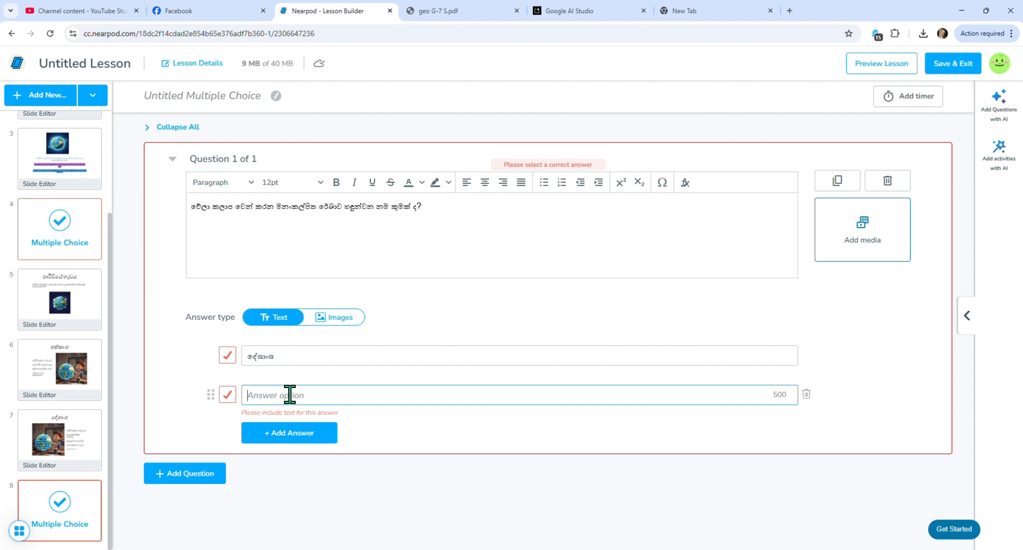
pyautogui.write('ග්\u200dරීනිච් ')
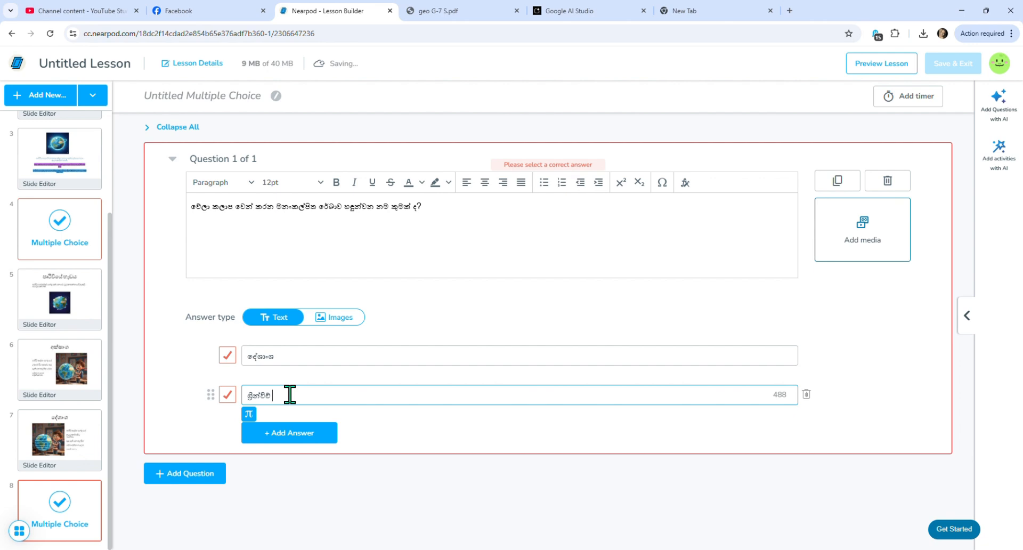
pyautogui.write('මධ්\u200dය')
pyautogui.write('ස්ථ වේ')
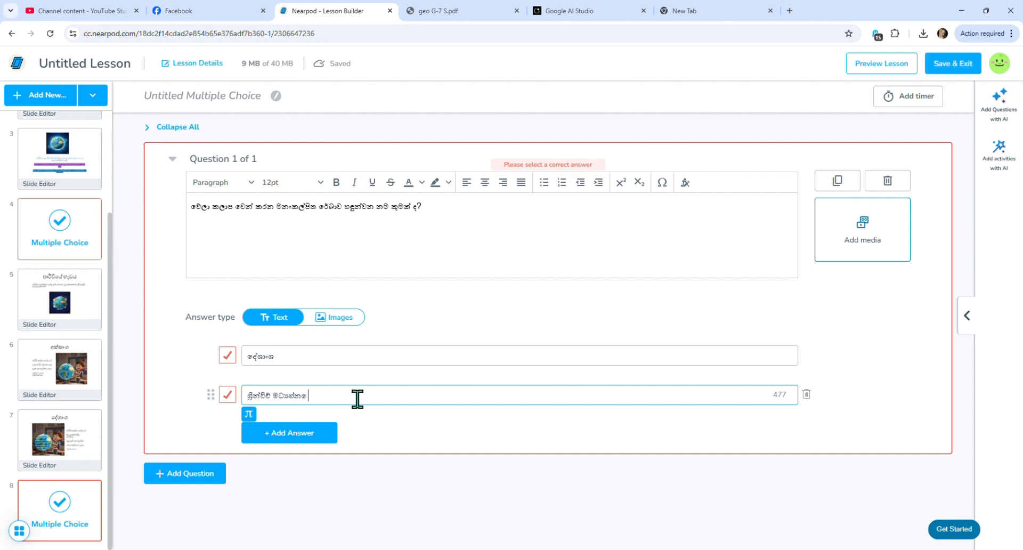
pyautogui.write('ලාව')
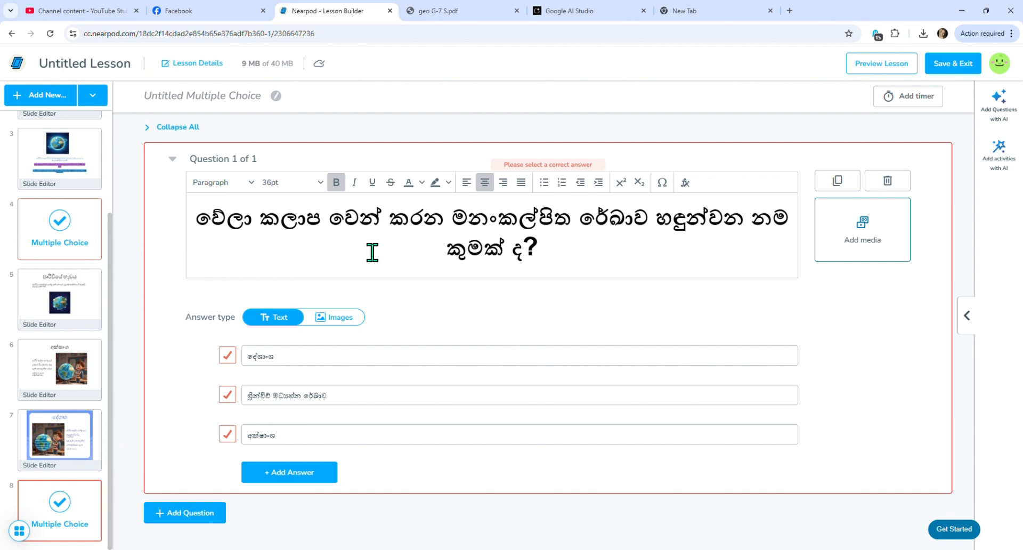
# Mark "ග්‍රින්විච් මධ්‍යස්ත රේඛාව" as the correct answer on slide 8 and "පැය 24" as the correct answer on slide 4
pyautogui.click(372, 251)
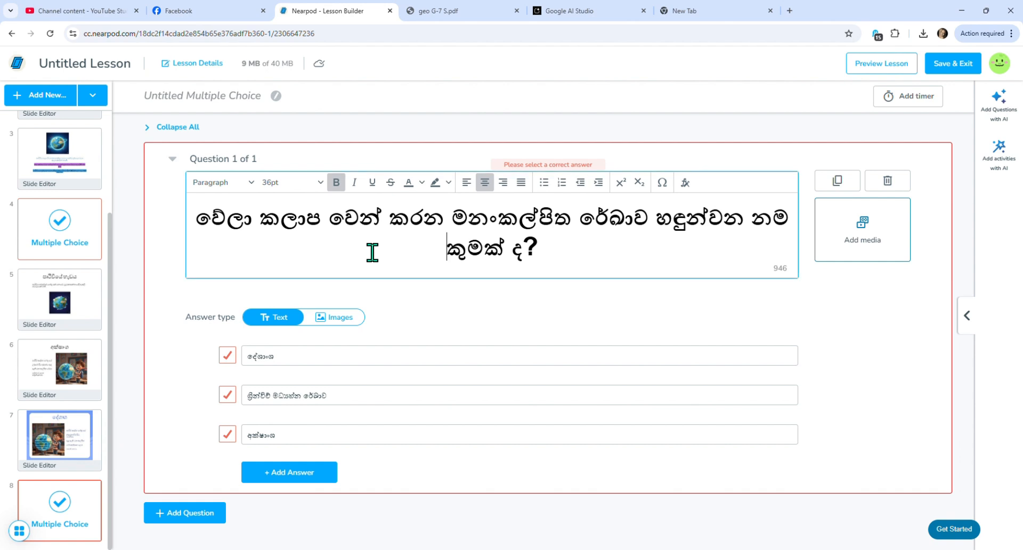
pyautogui.click(105, 469)
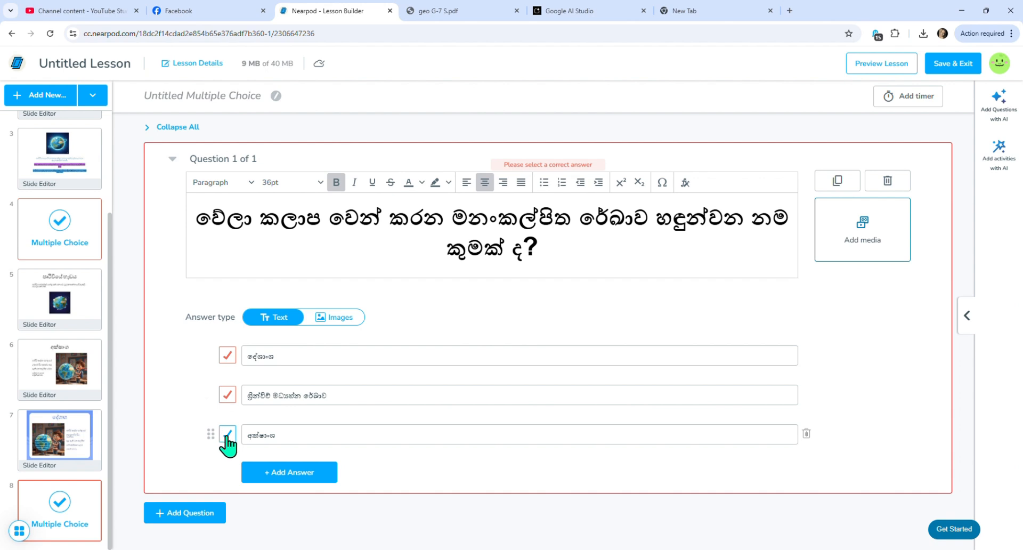
pyautogui.click(227, 395)
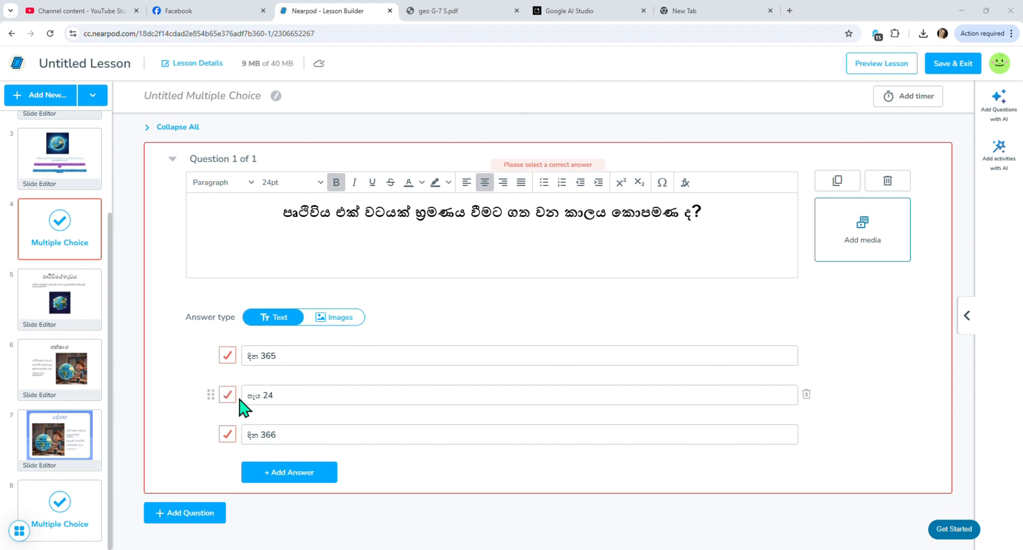
pyautogui.click(228, 395)
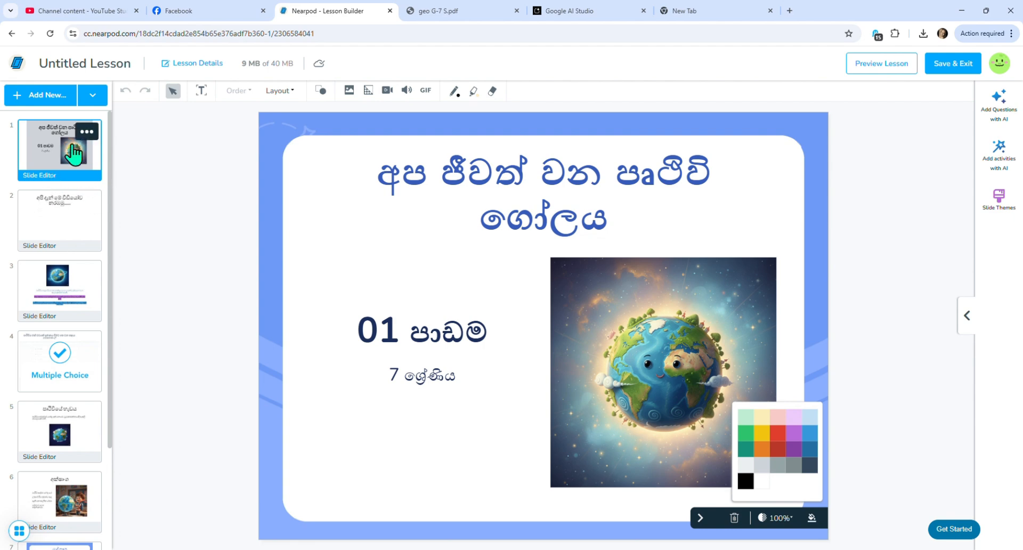
# Add a Web content activity to the lesson right after the title slide
pyautogui.click(47, 95)
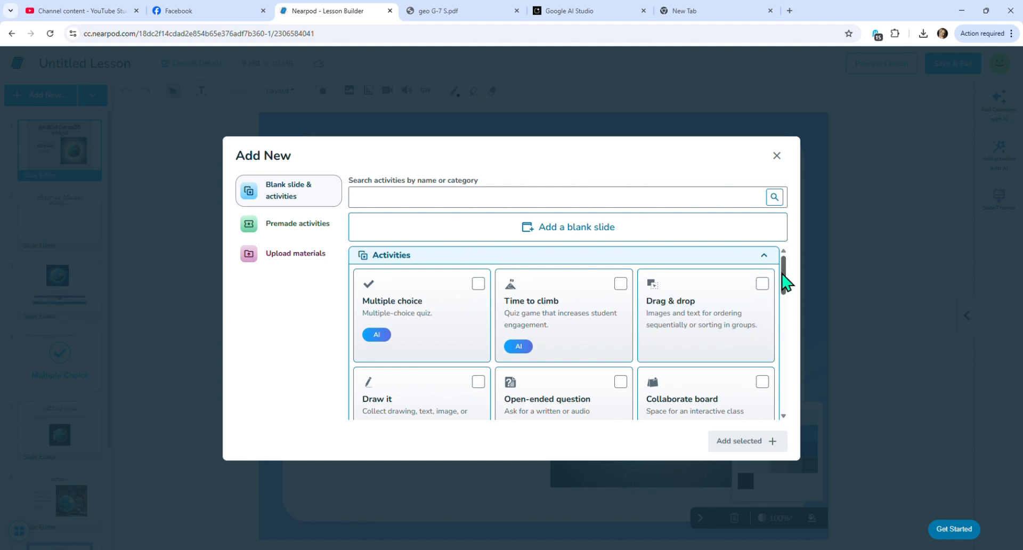
pyautogui.moveTo(783, 270); pyautogui.dragTo(791, 366)
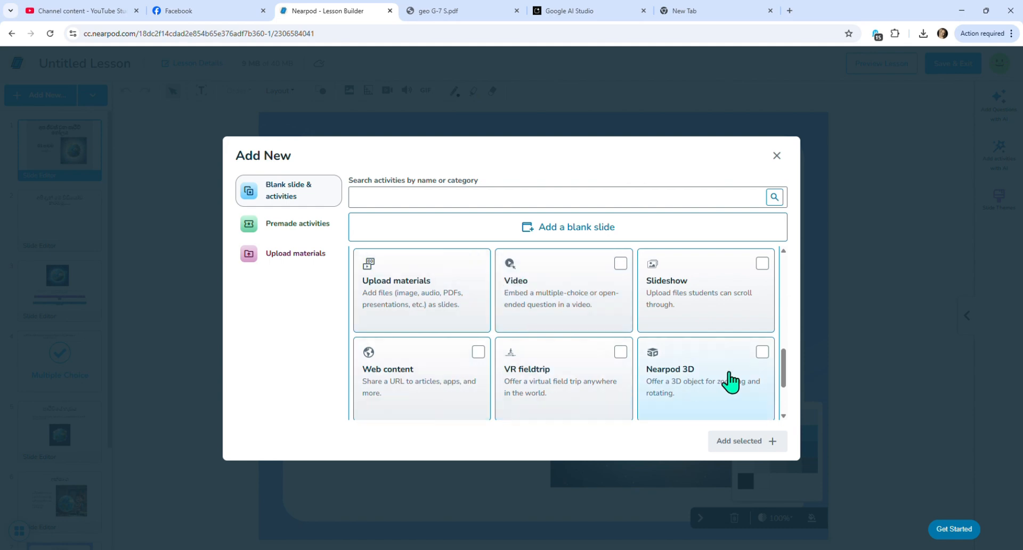
pyautogui.click(446, 378)
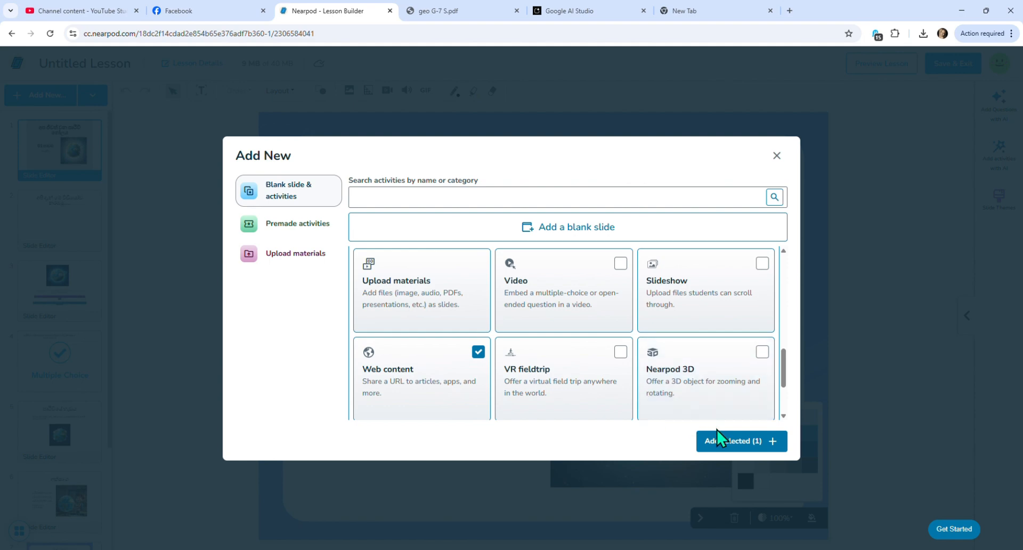
pyautogui.click(733, 443)
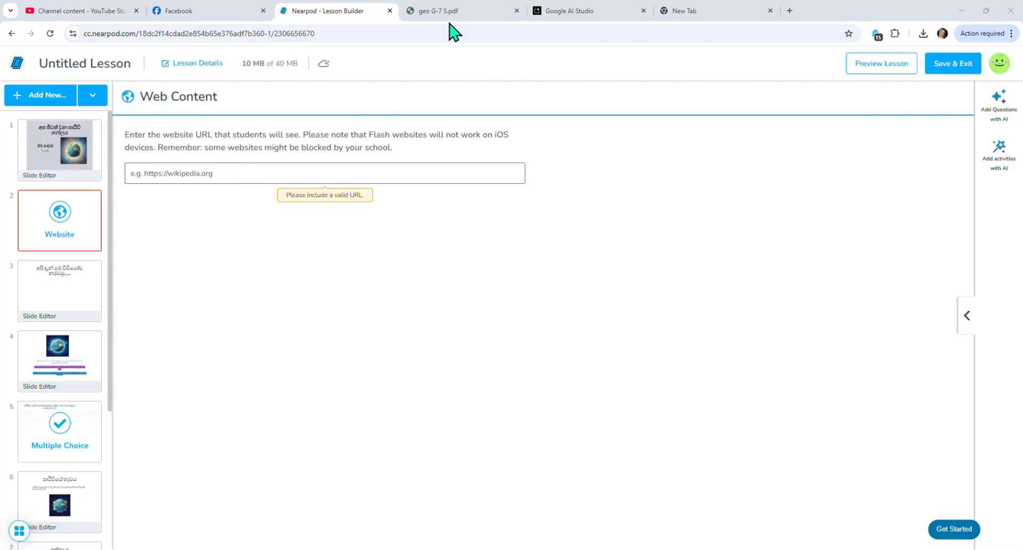
pyautogui.click(219, 175)
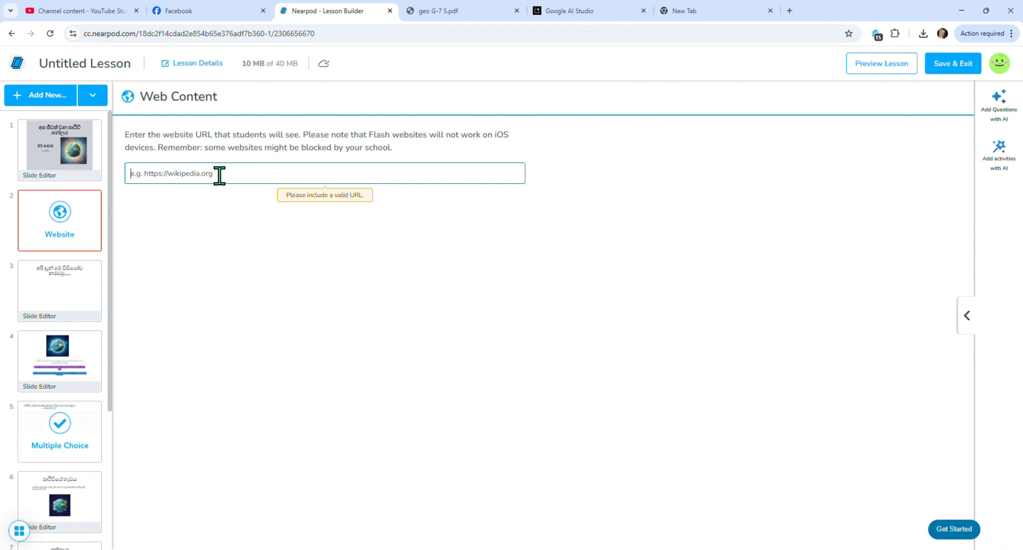
pyautogui.write('https://youtu.be/2JjHax-TuEo')
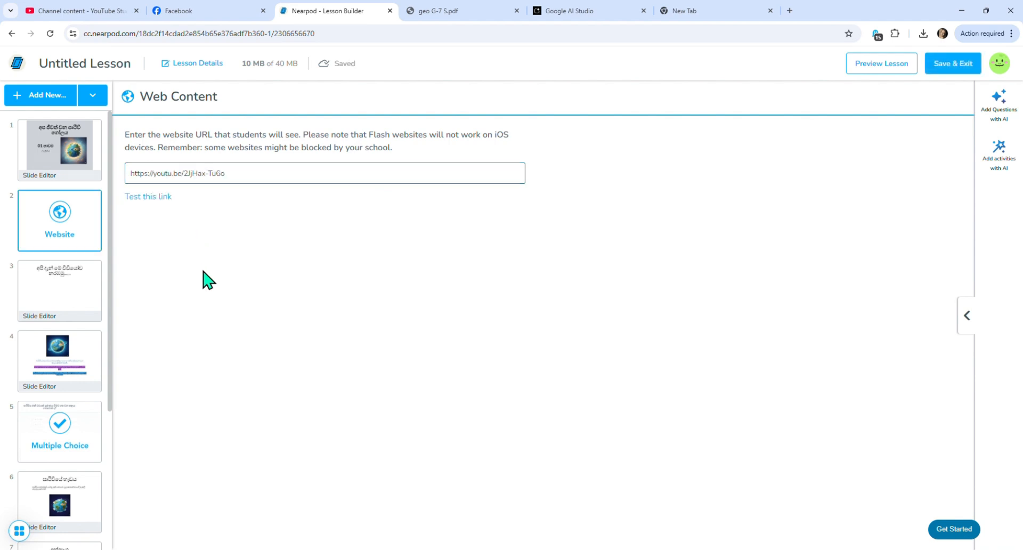
pyautogui.click(154, 201)
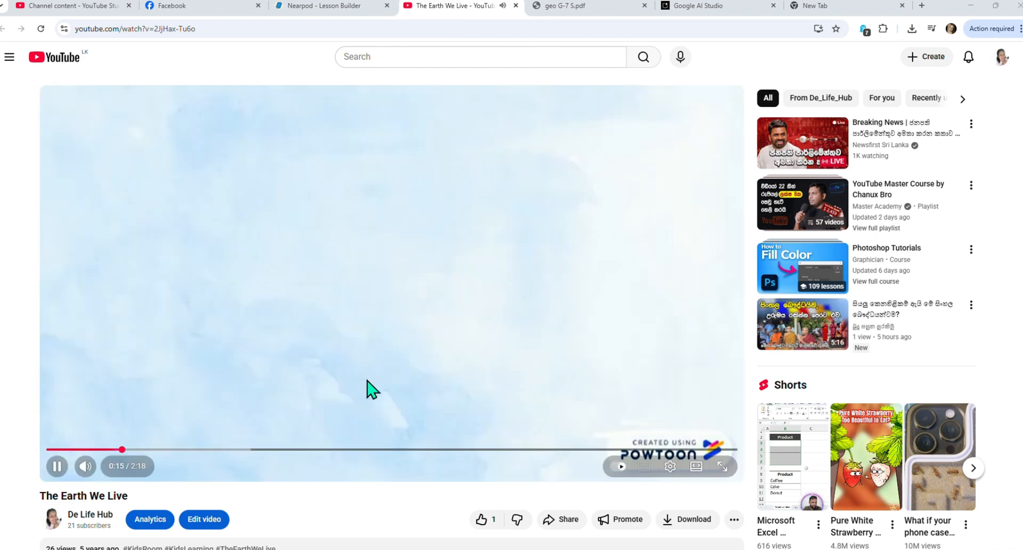
pyautogui.click(174, 449)
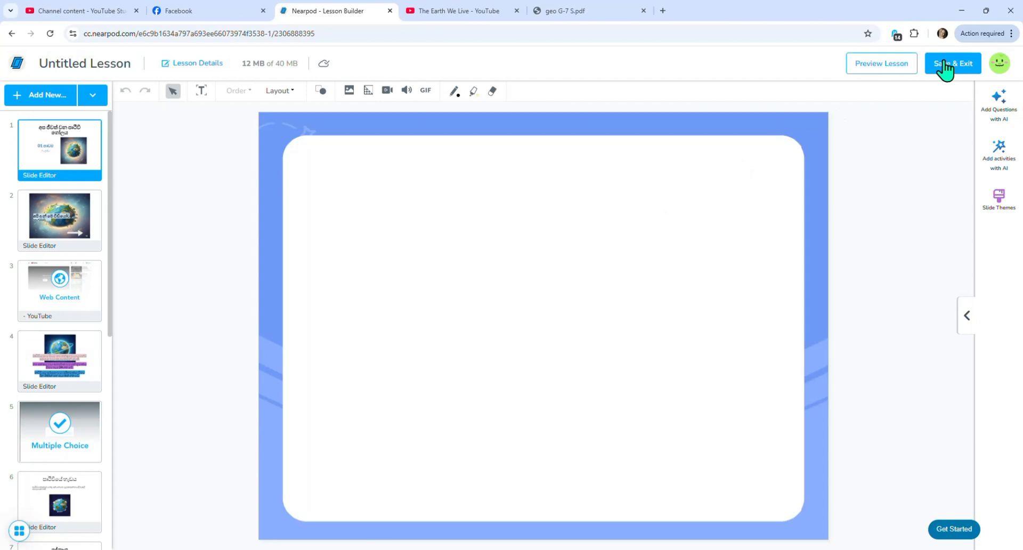
# Preview the lesson from the title slide and play the embedded "The Earth We Live" video on slide 3
pyautogui.click(894, 74)
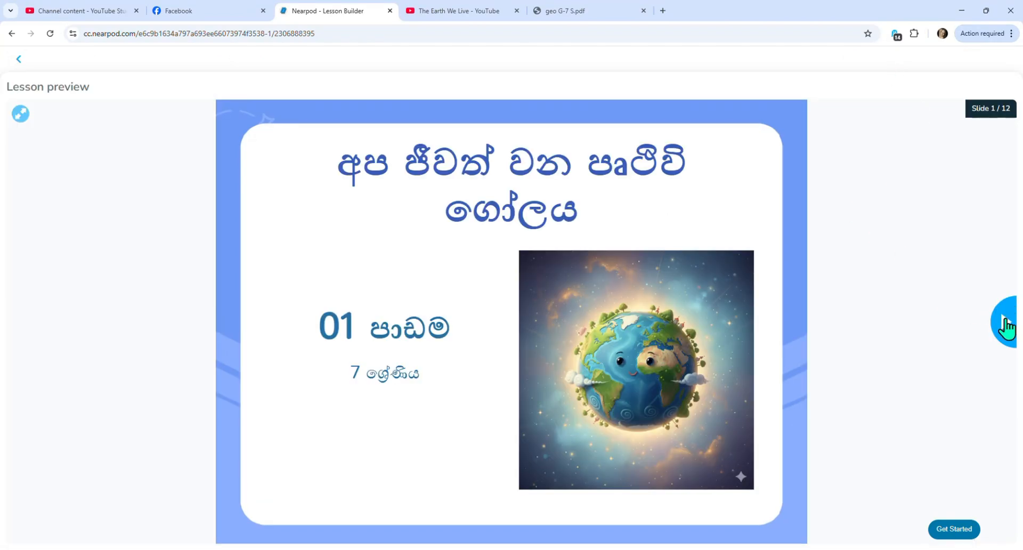
pyautogui.click(1006, 327)
pyautogui.click(1007, 327)
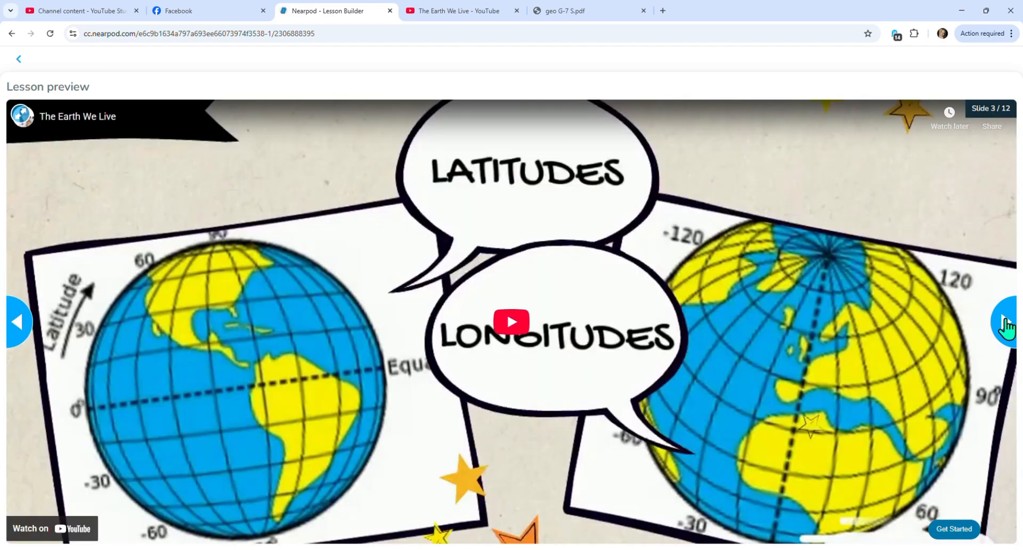
pyautogui.click(515, 324)
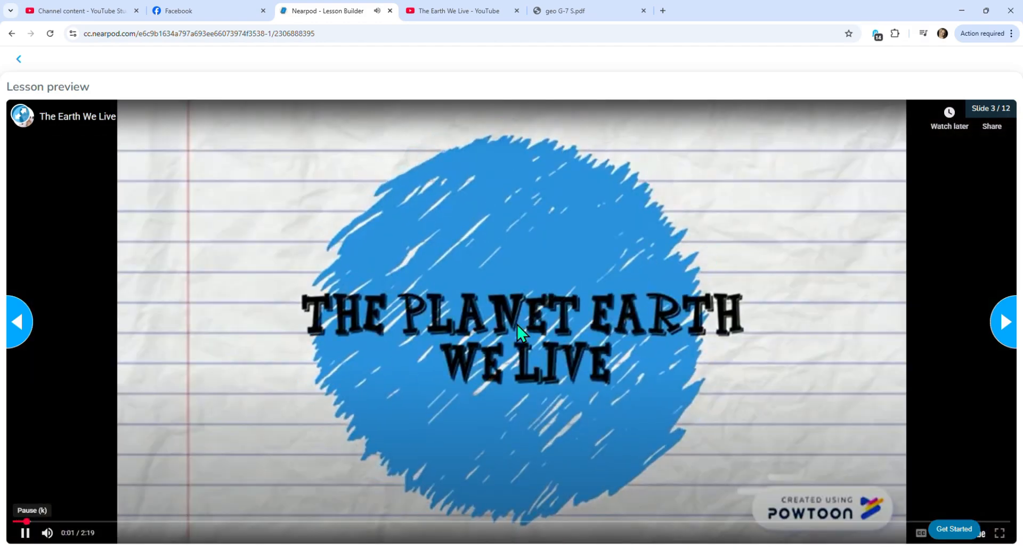
# Examine the rest of the lesson preview from slide 4 onward, including the Multiple Choice activities and the globe slides
pyautogui.click(1007, 322)
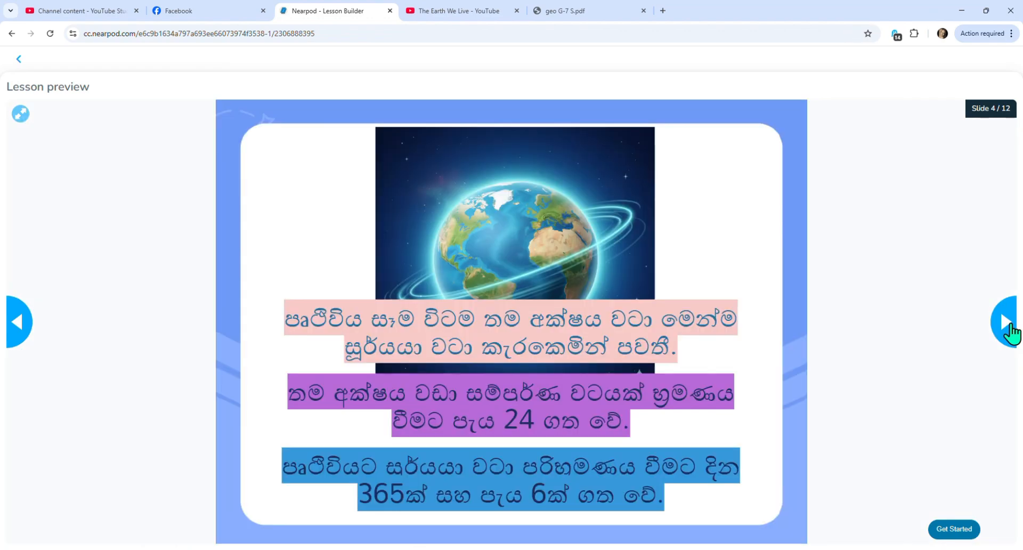
pyautogui.click(1008, 324)
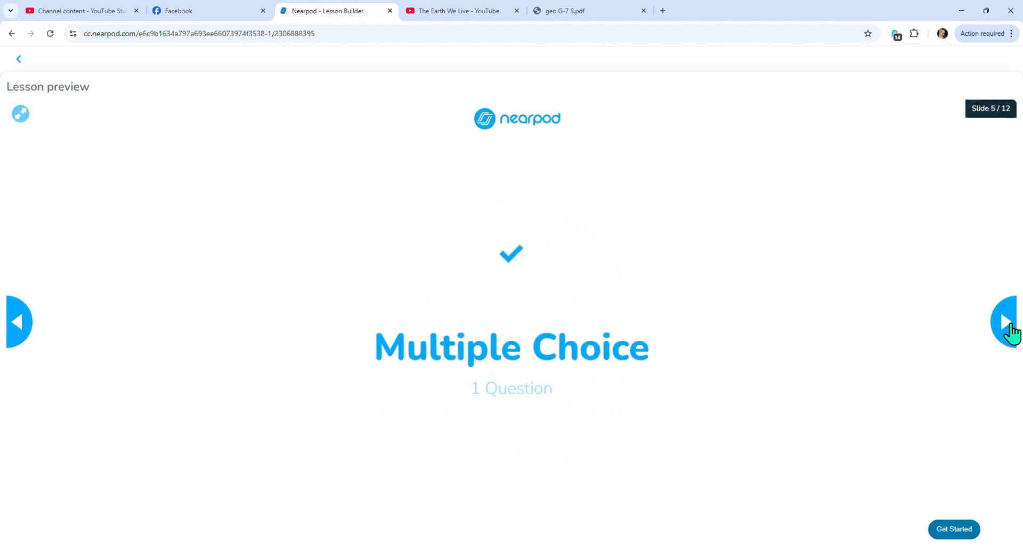
pyautogui.click(1008, 331)
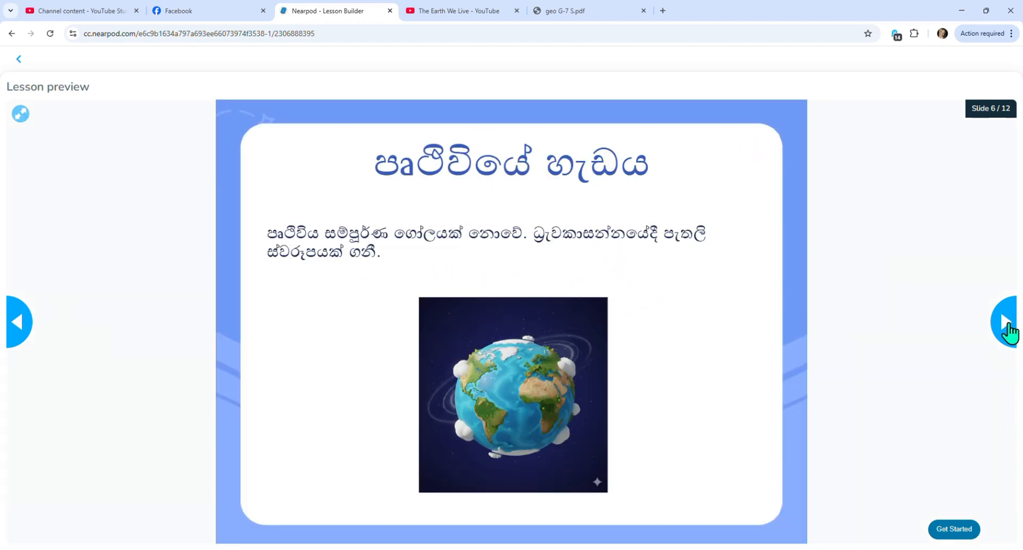
pyautogui.click(1008, 332)
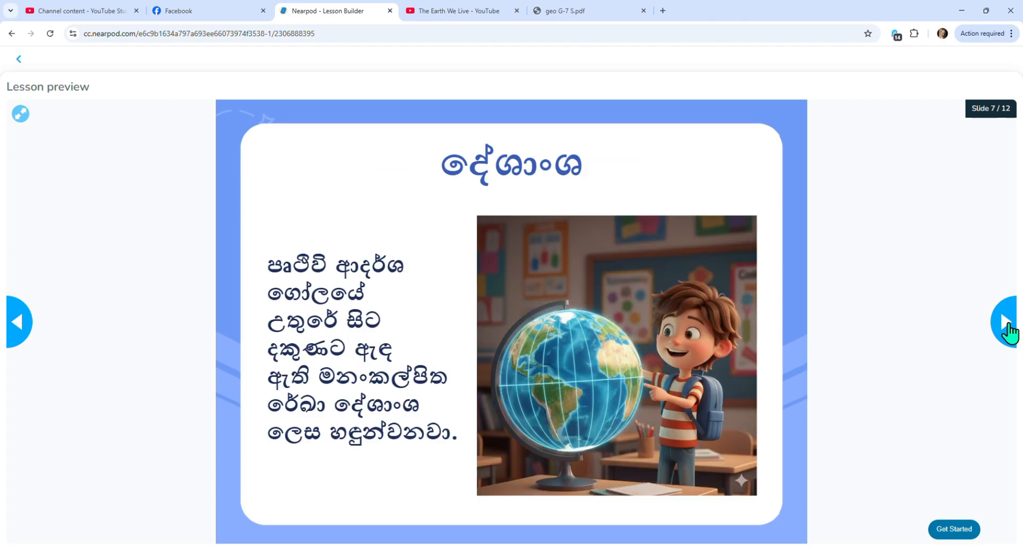
pyautogui.click(1008, 332)
pyautogui.click(1008, 331)
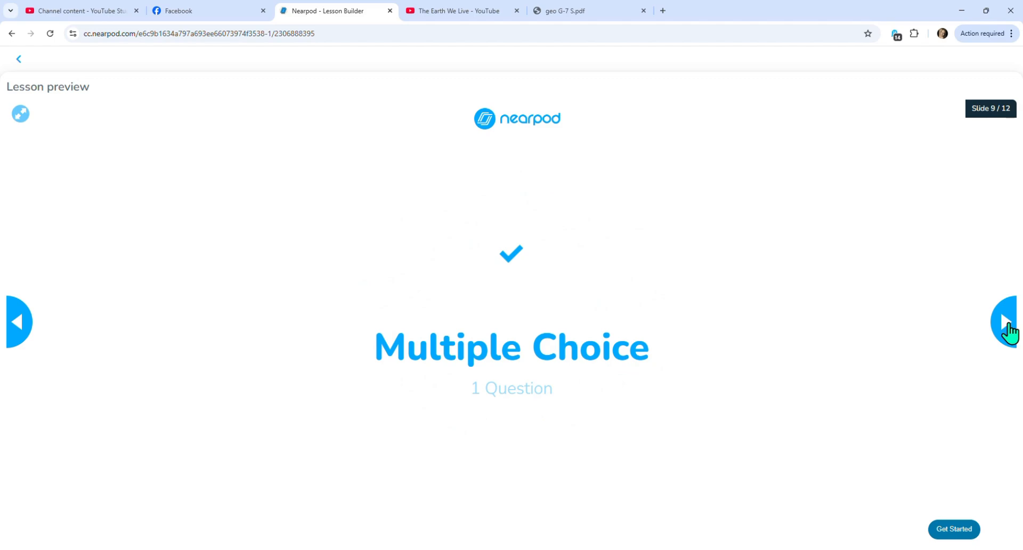
pyautogui.click(1008, 332)
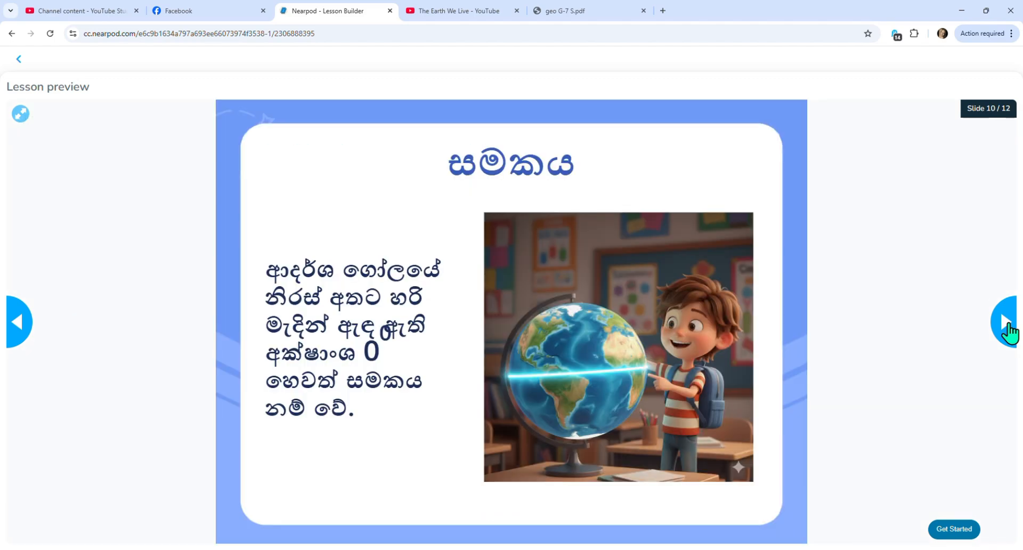
pyautogui.click(1008, 332)
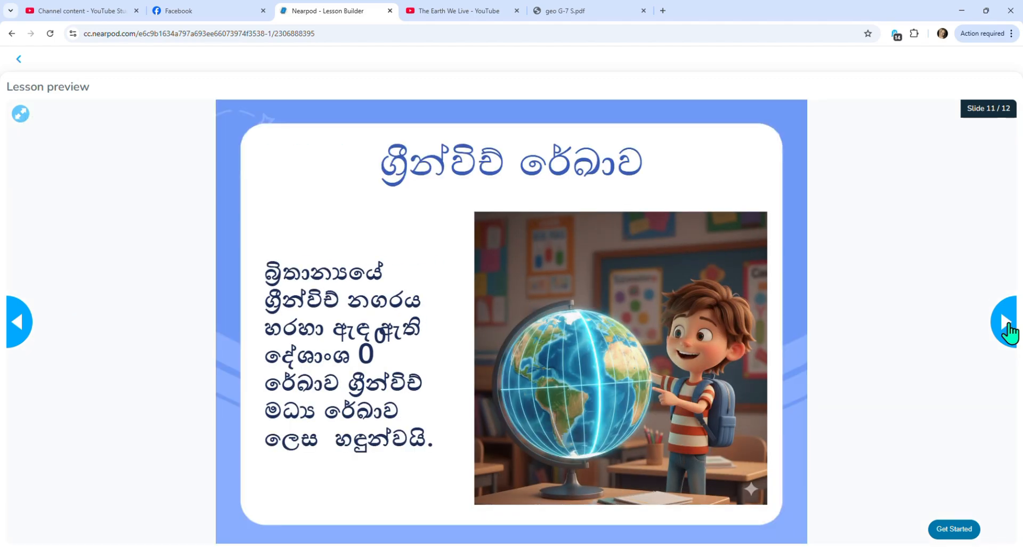
pyautogui.click(1009, 331)
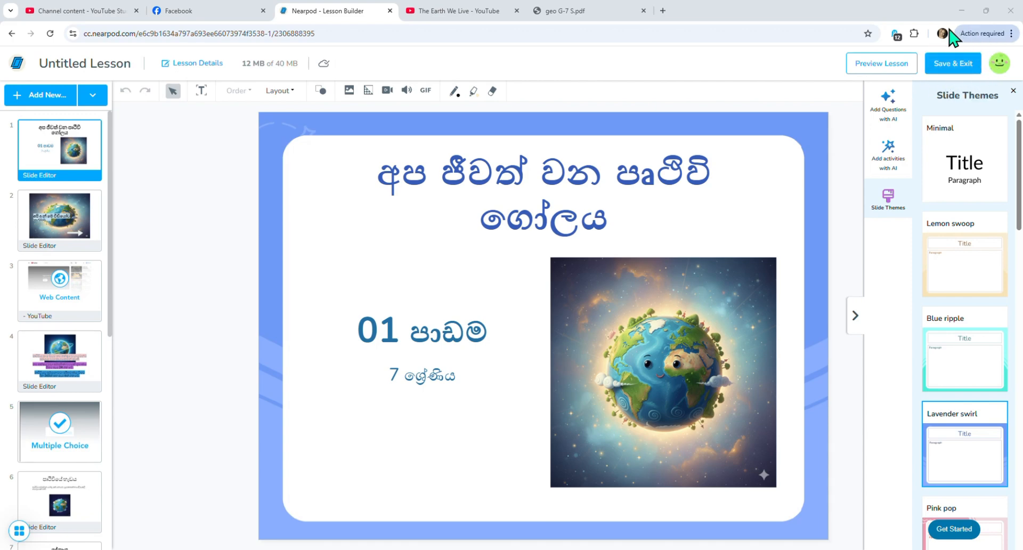
# Save and exit the lesson, and start teaching it from the Teaching Session 1 folder with Live Participation
pyautogui.click(940, 68)
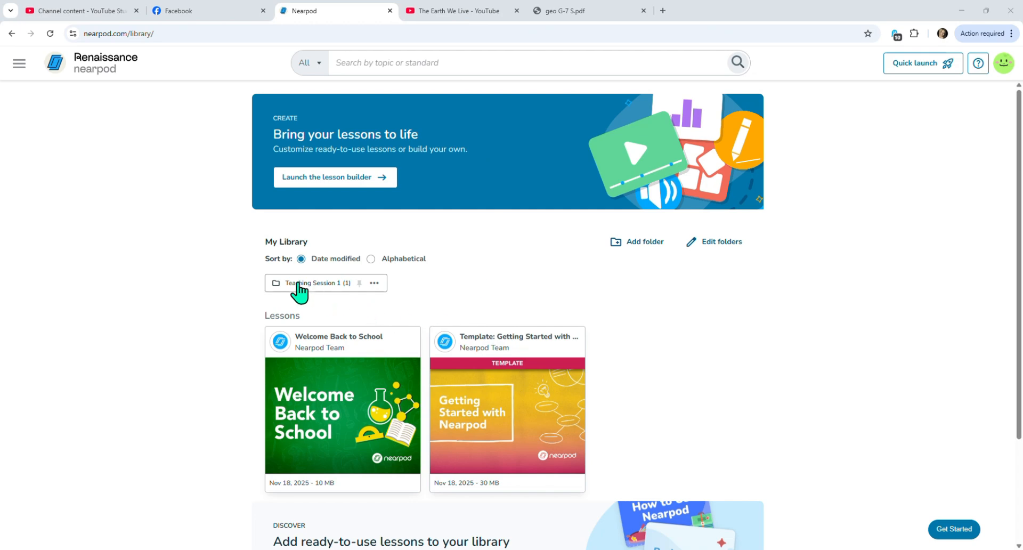
pyautogui.click(298, 283)
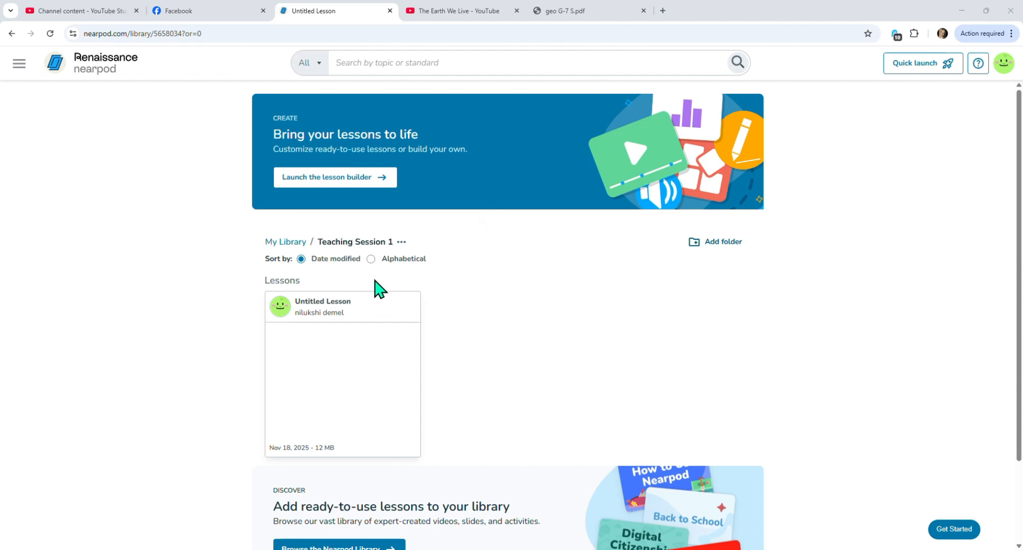
pyautogui.moveTo(352, 336)
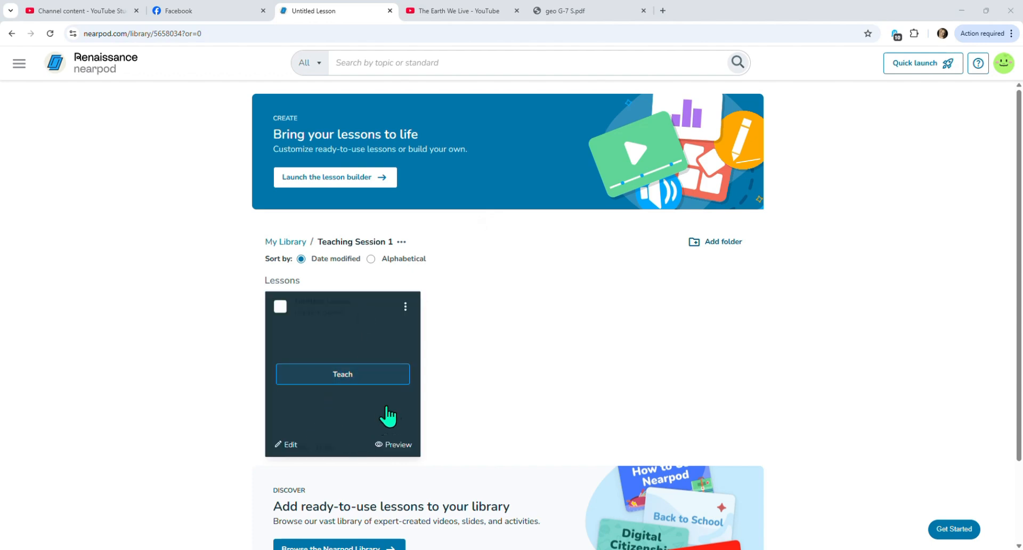
pyautogui.click(340, 378)
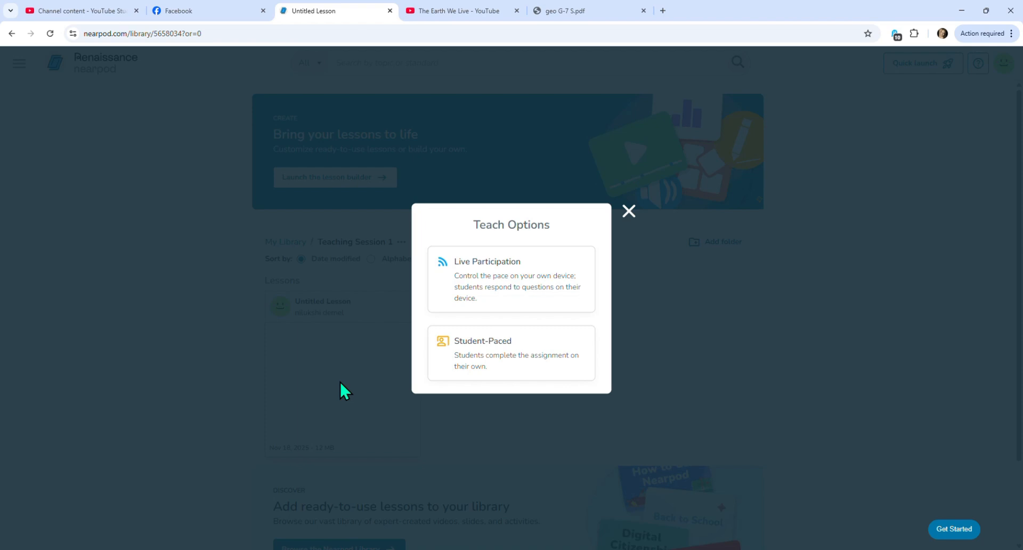
pyautogui.click(520, 306)
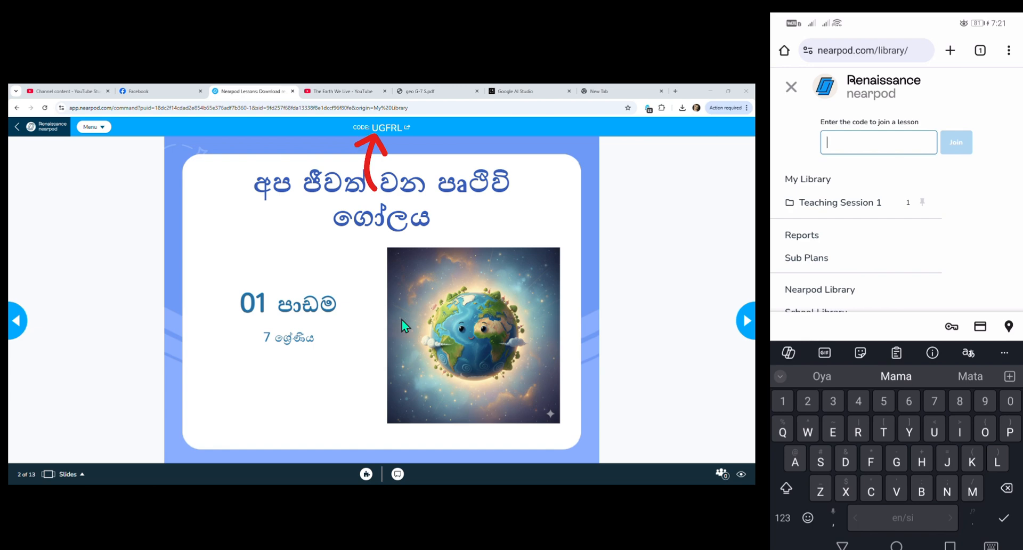
# On the student phone, enter the lesson join code and join the live session
pyautogui.write('UG')
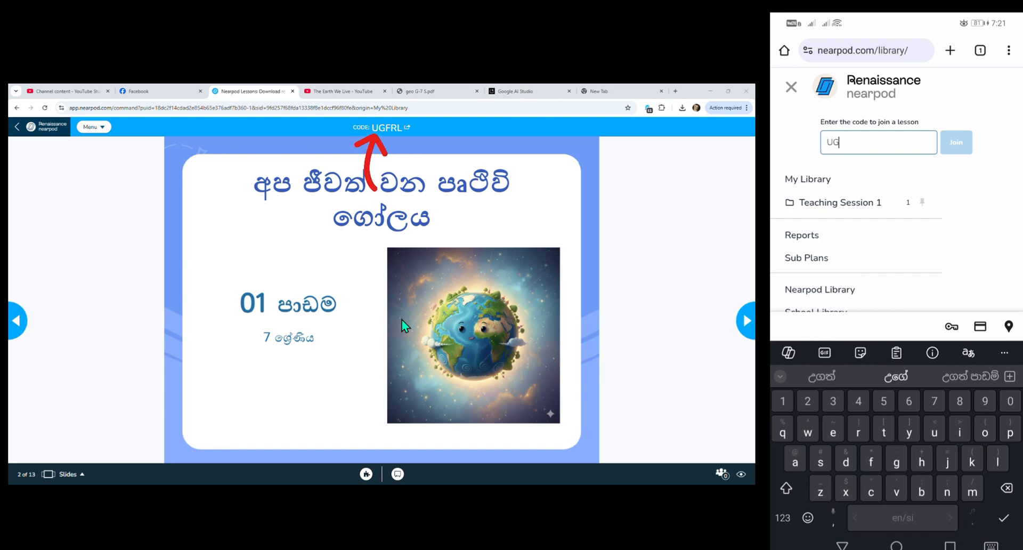
pyautogui.write('F')
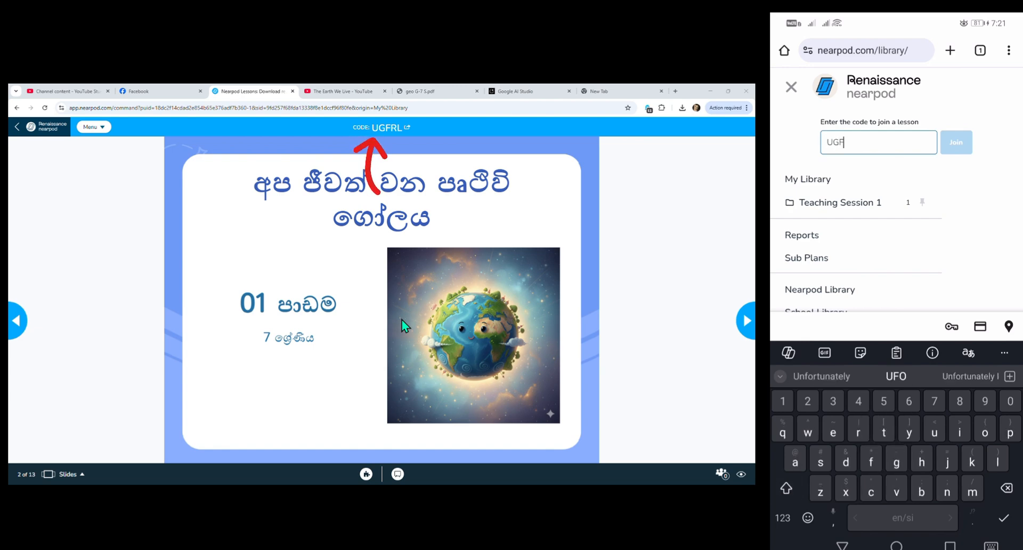
pyautogui.write('R')
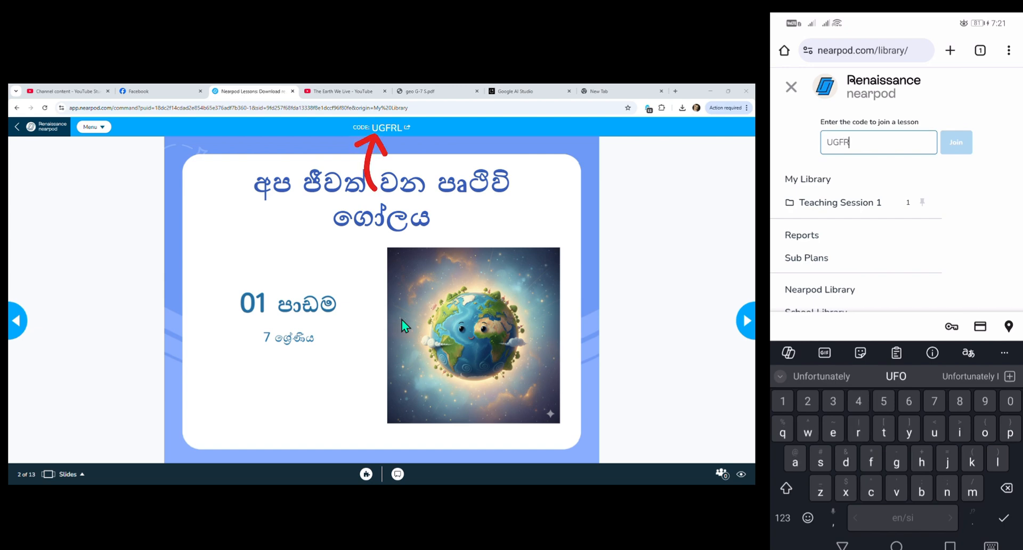
pyautogui.write('L')
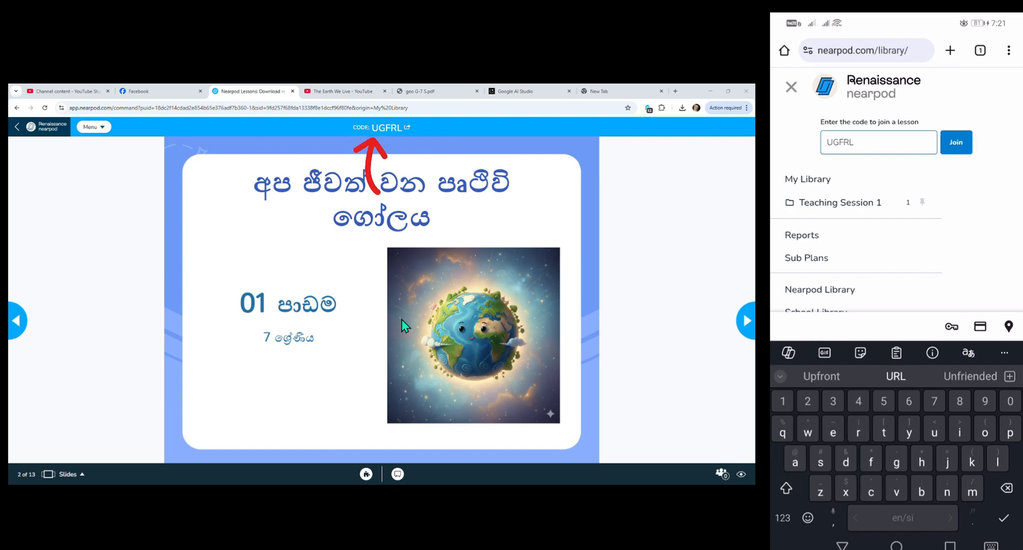
pyautogui.click(956, 142)
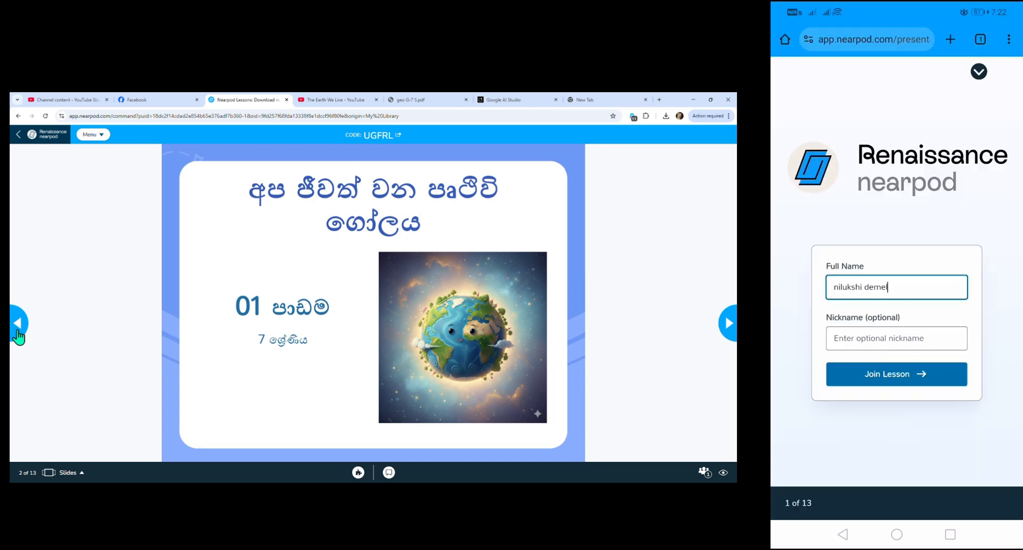
# Fill in the student's optional nickname on the phone and join the lesson
pyautogui.click(896, 338)
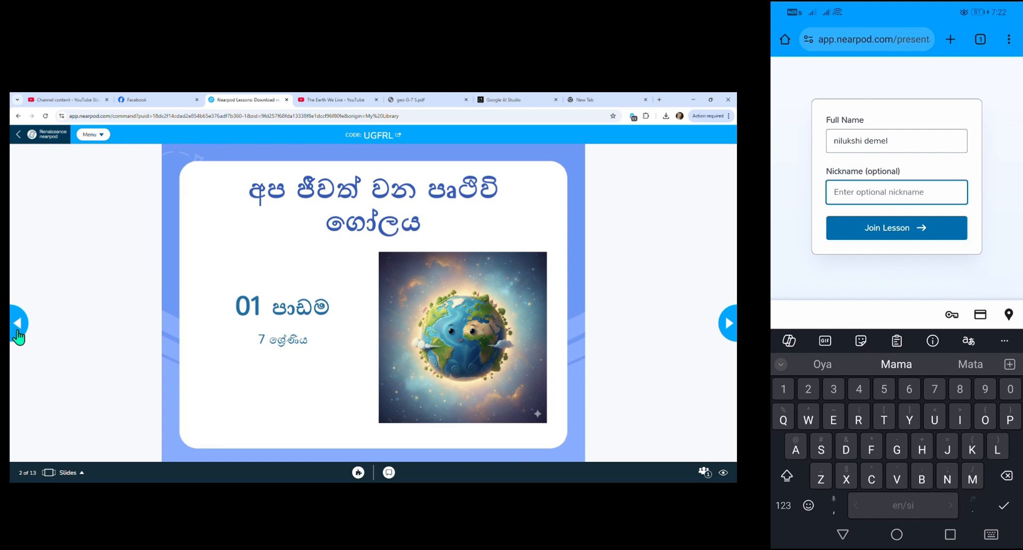
pyautogui.write('Rosm')
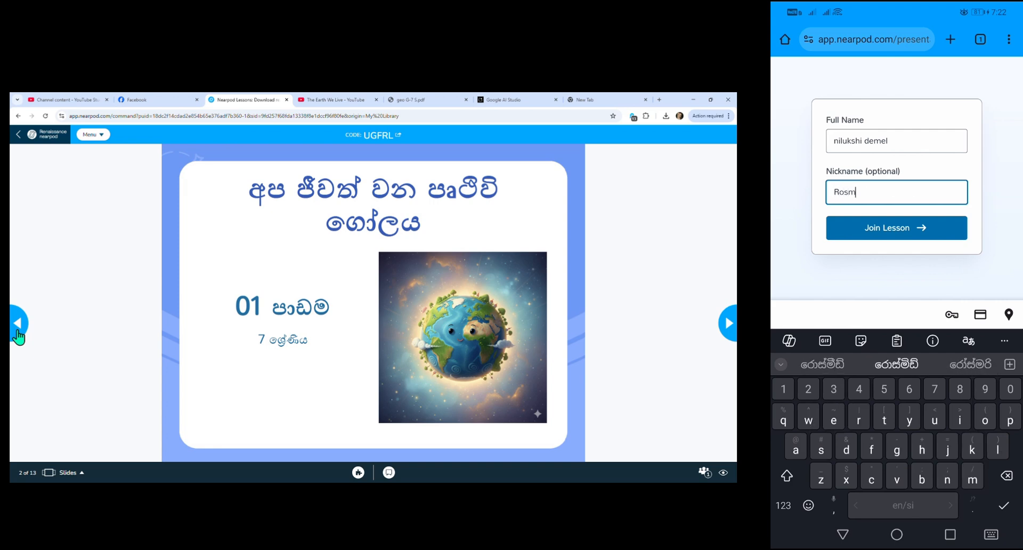
pyautogui.write('ed')
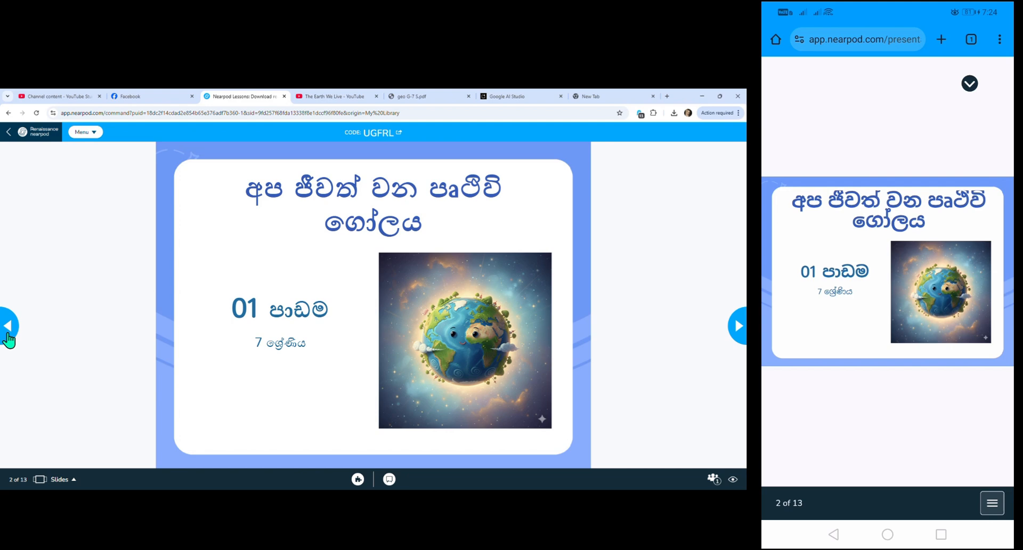
# Check the Student List for joined participants and return to the title slide
pyautogui.click(8, 314)
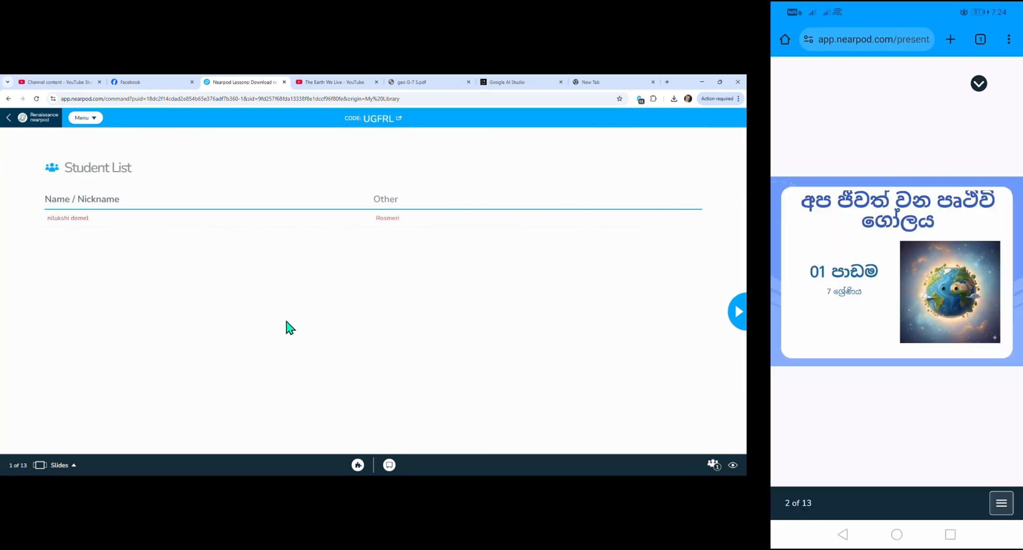
pyautogui.click(741, 313)
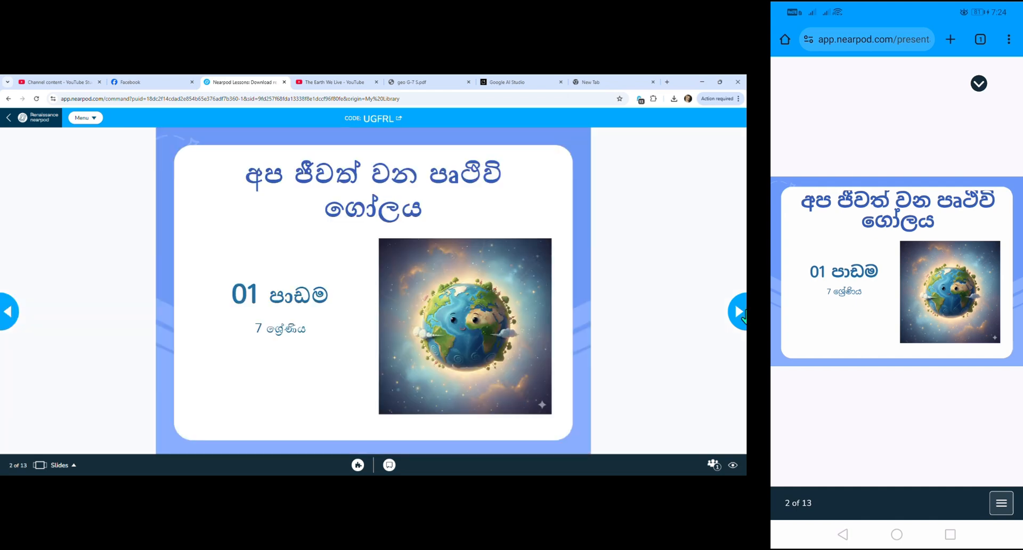
# Advance the live lesson to the web content slide, set its video to play on All Devices, and start playback
pyautogui.click(755, 322)
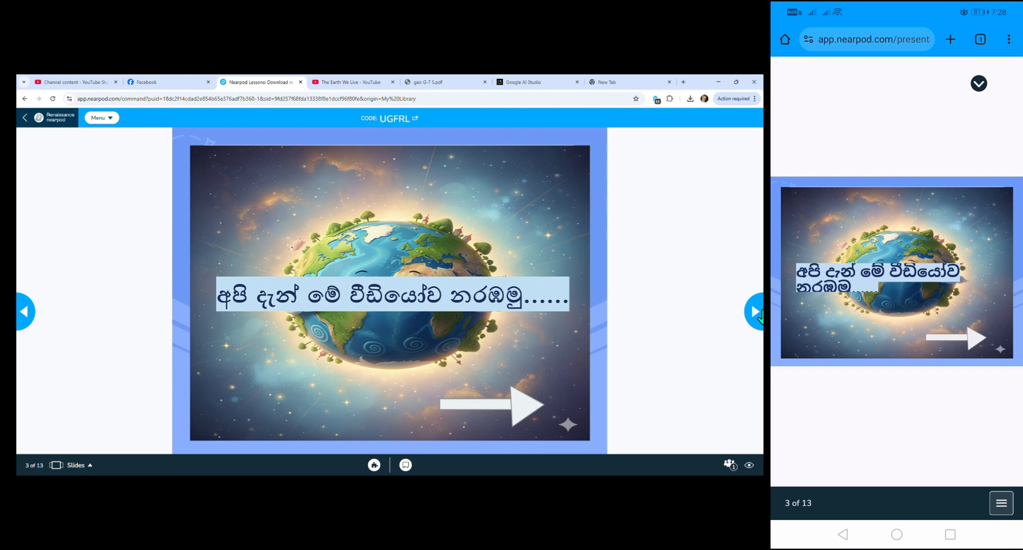
pyautogui.click(761, 315)
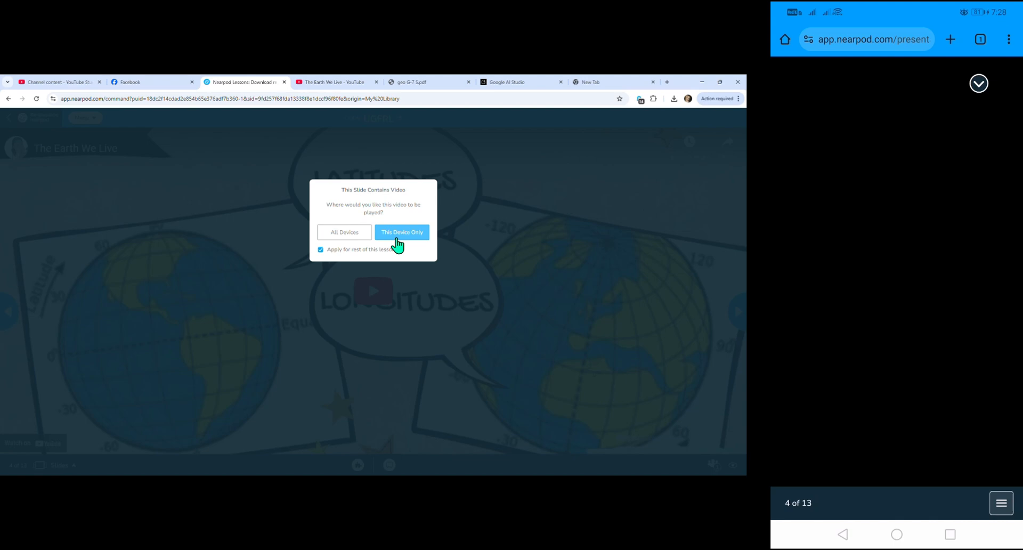
pyautogui.click(355, 234)
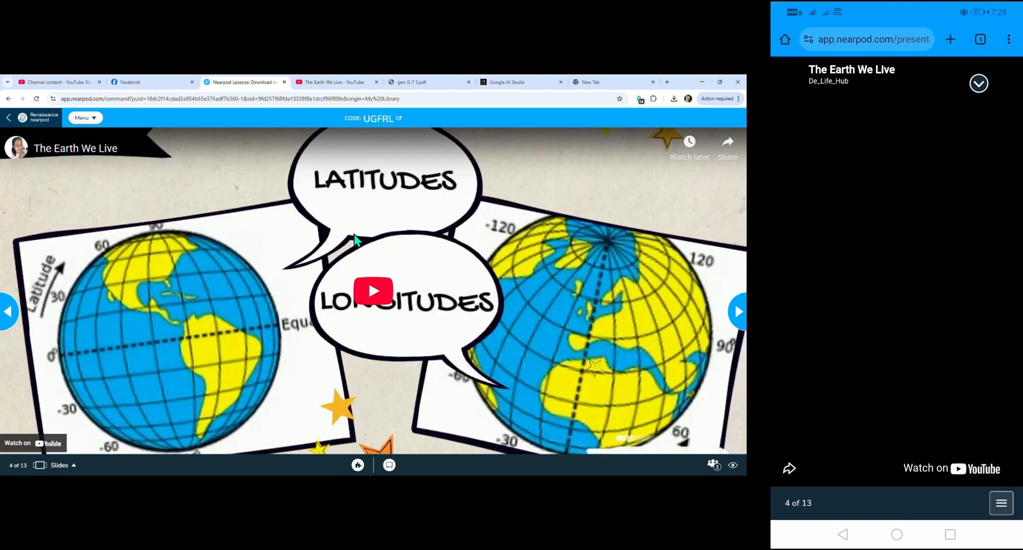
pyautogui.click(373, 297)
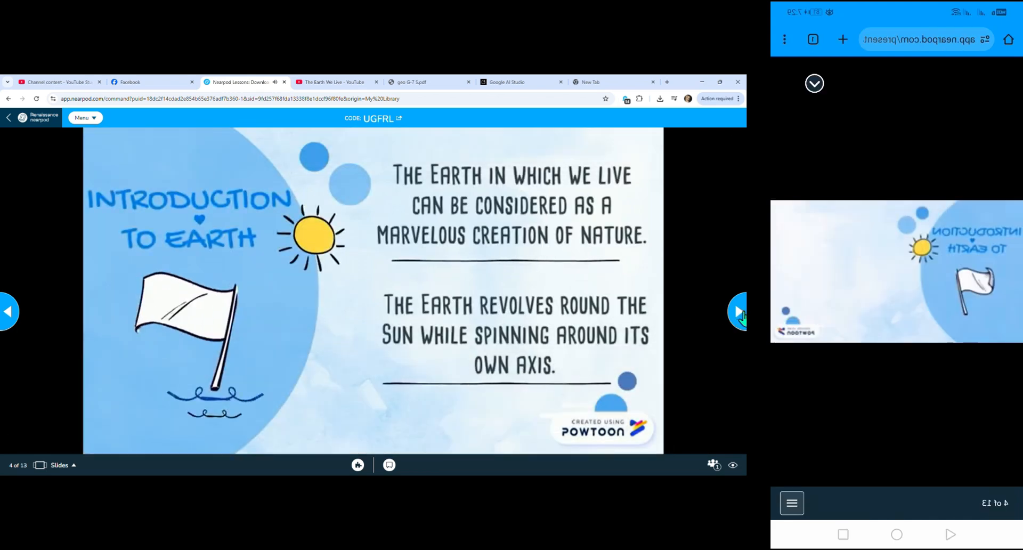
# Move on from the video and switch the Multiple Choice question about the Earth's rotation to the Teacher view
pyautogui.click(741, 316)
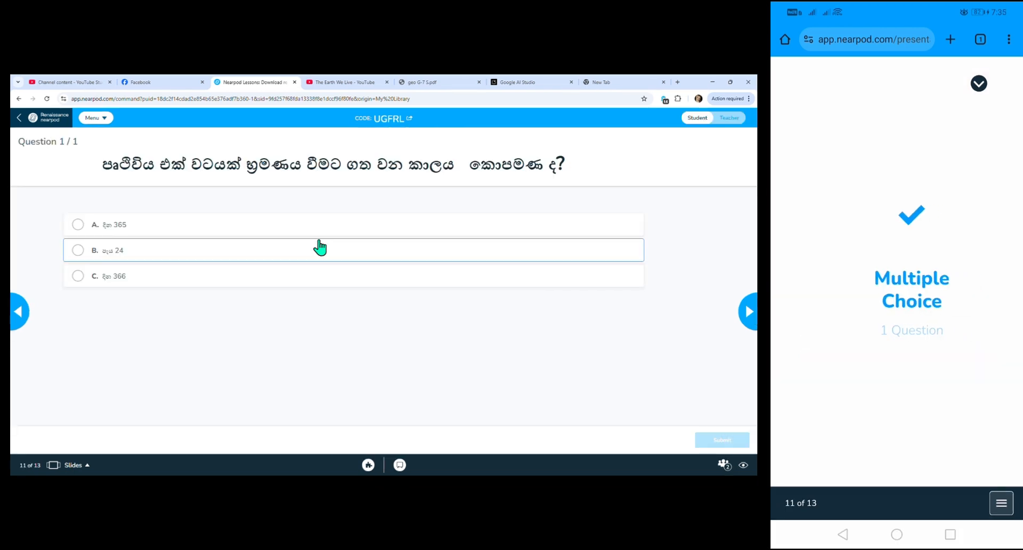
pyautogui.click(730, 118)
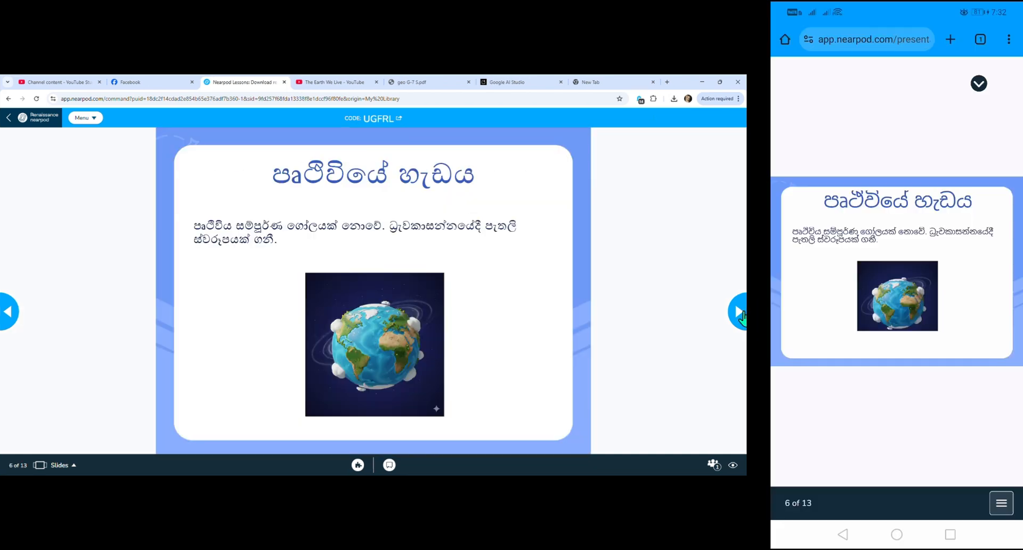
# Advance the live lesson through the remaining globe slides and open the whiteboard on the last slide, "ග්‍රීන්විච් රේඛාව"
pyautogui.click(741, 314)
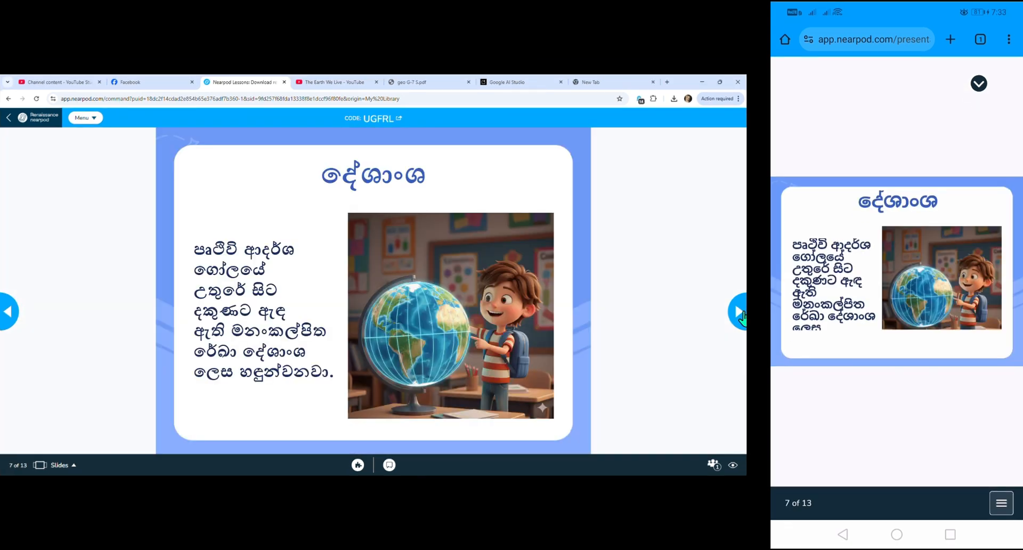
pyautogui.click(740, 314)
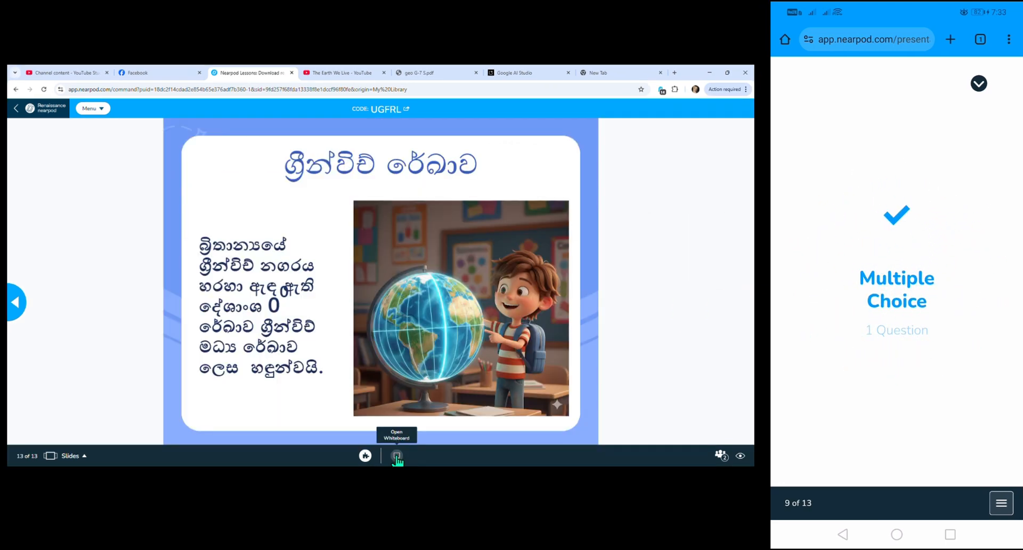
pyautogui.click(397, 456)
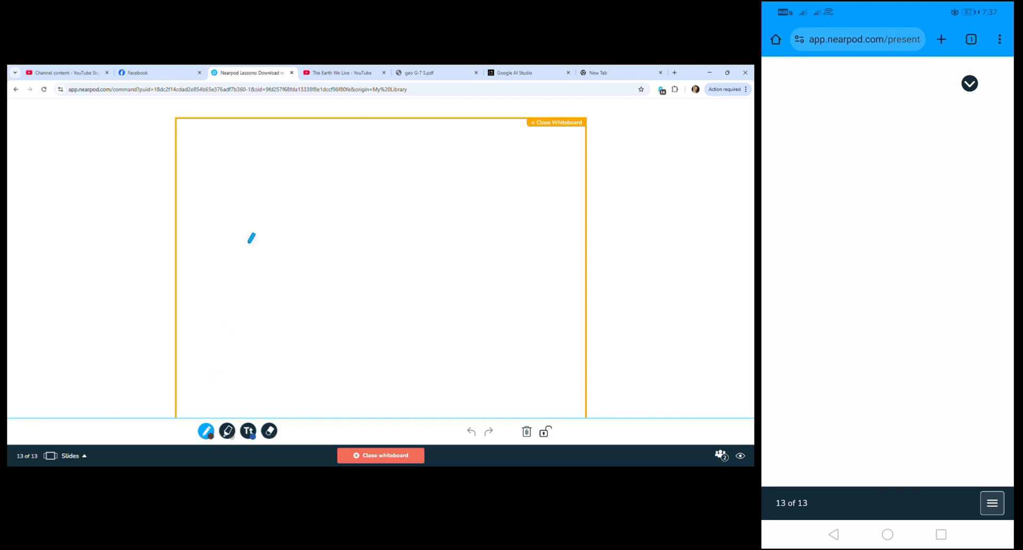
# Write the letter "අ" on the whiteboard in brown pen, and write it again beside it in light green highlighter
pyautogui.moveTo(255, 238)
pyautogui.mouseDown()
pyautogui.moveTo(245, 253)
pyautogui.moveTo(269, 271)
pyautogui.moveTo(271, 309)
pyautogui.moveTo(274, 227)
pyautogui.moveTo(265, 238)
pyautogui.mouseUp()
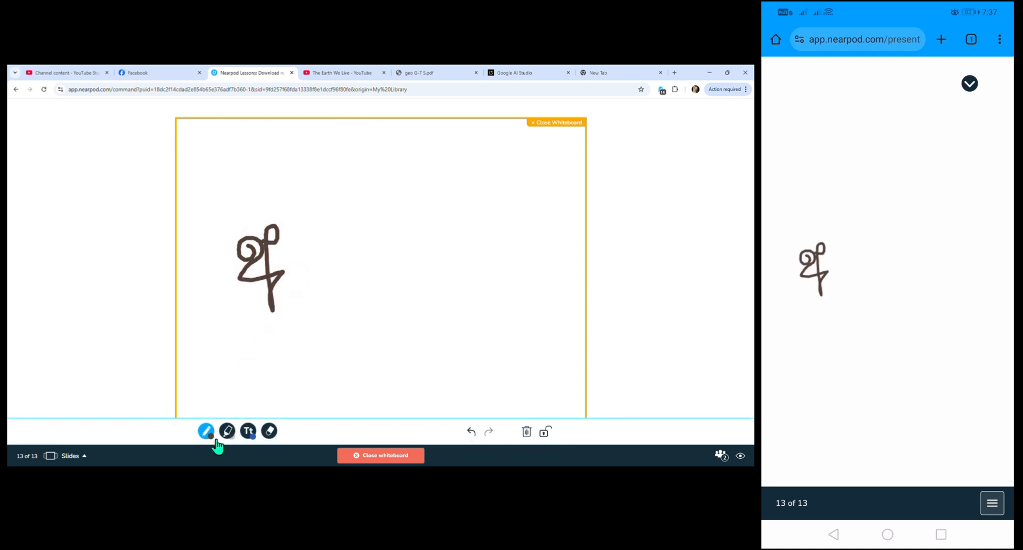
pyautogui.click(227, 438)
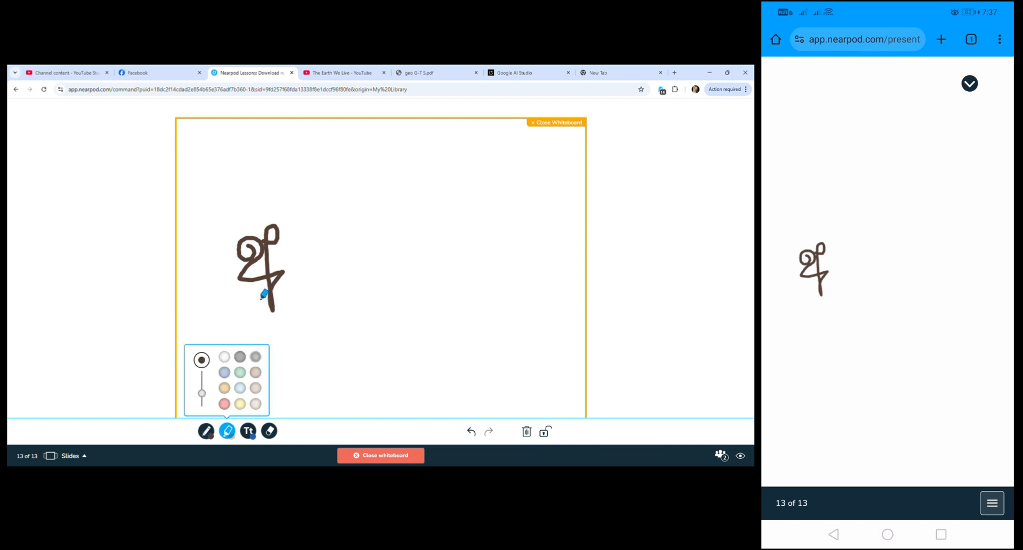
pyautogui.click(240, 374)
pyautogui.moveTo(353, 225)
pyautogui.mouseDown()
pyautogui.moveTo(376, 201)
pyautogui.moveTo(398, 276)
pyautogui.moveTo(414, 201)
pyautogui.moveTo(393, 203)
pyautogui.mouseUp()
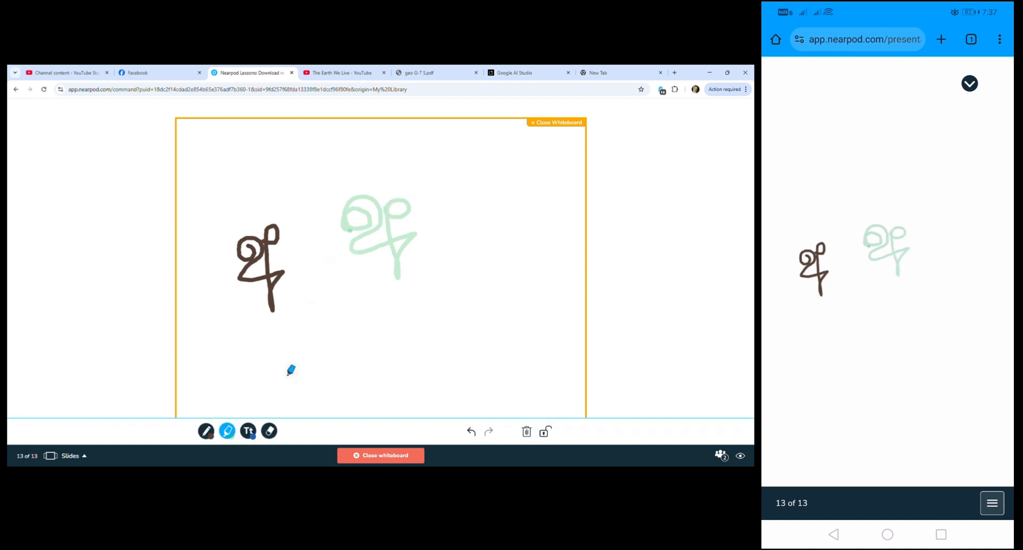
# Add a blue text box reading "අක්ෂාංශ" below the light green letter on the whiteboard
pyautogui.click(249, 431)
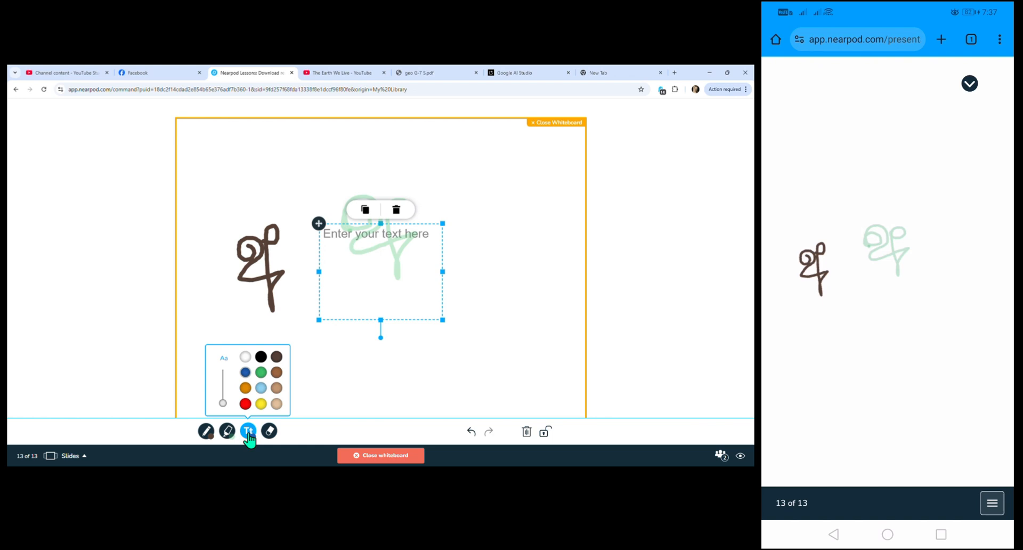
pyautogui.write('අක්ශාං')
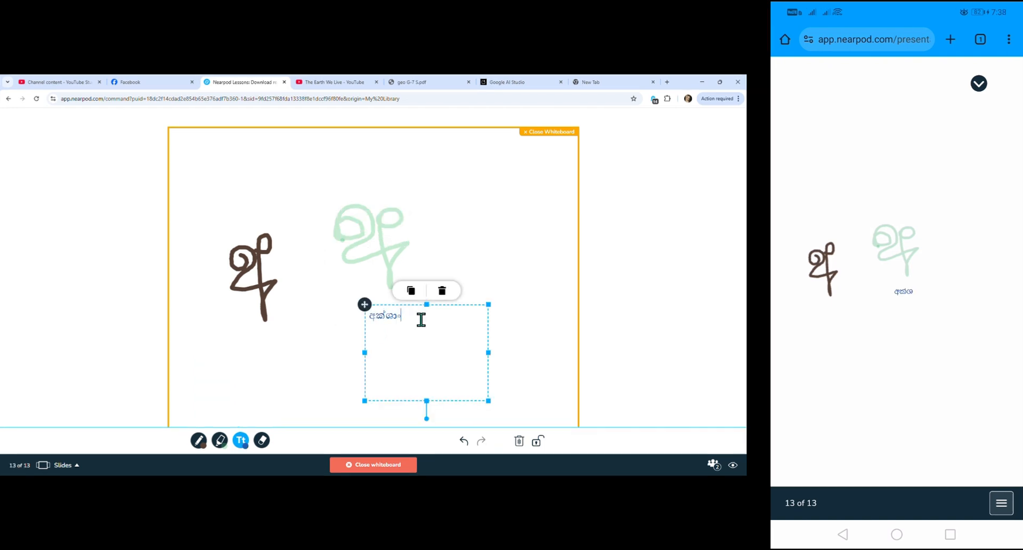
pyautogui.press('BackSpace')
pyautogui.press('BackSpace')
pyautogui.press('BackSpace')
pyautogui.press('BackSpace')
pyautogui.press('BackSpace')
pyautogui.write('අක්ෂාංශ')
# Erase the inner loop of the light green letter and close the whiteboard
pyautogui.click(262, 440)
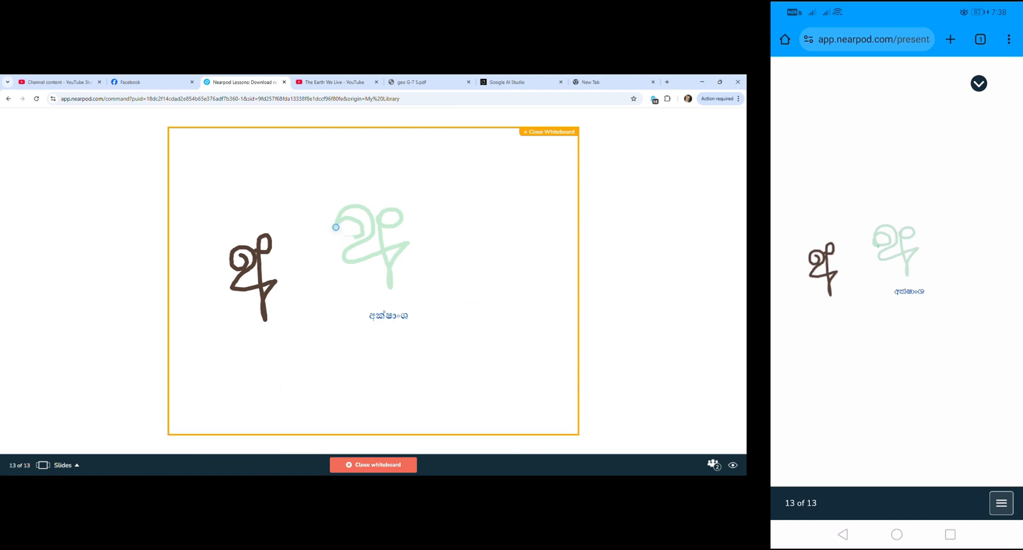
pyautogui.moveTo(335, 227)
pyautogui.mouseDown()
pyautogui.moveTo(356, 238)
pyautogui.moveTo(345, 219)
pyautogui.mouseUp()
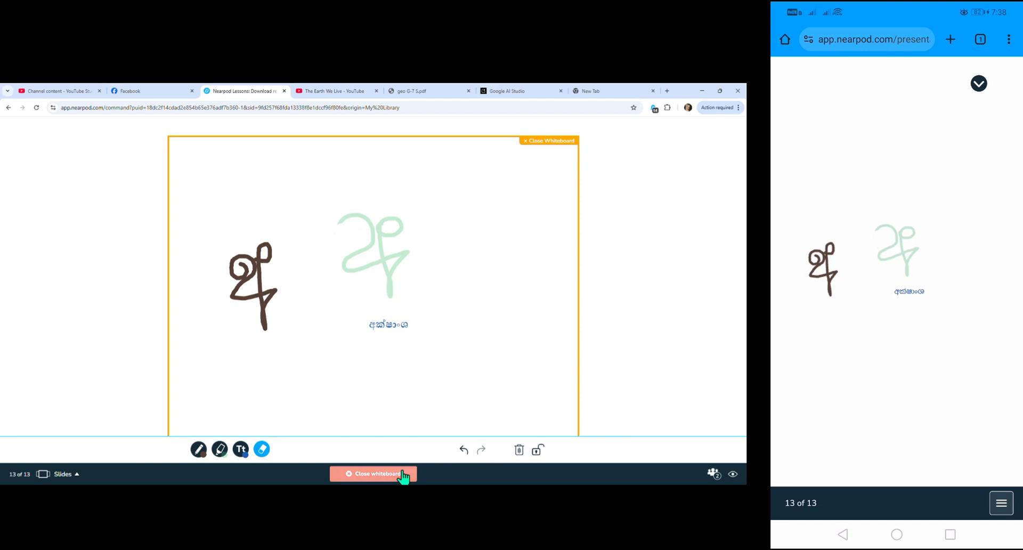
pyautogui.click(392, 480)
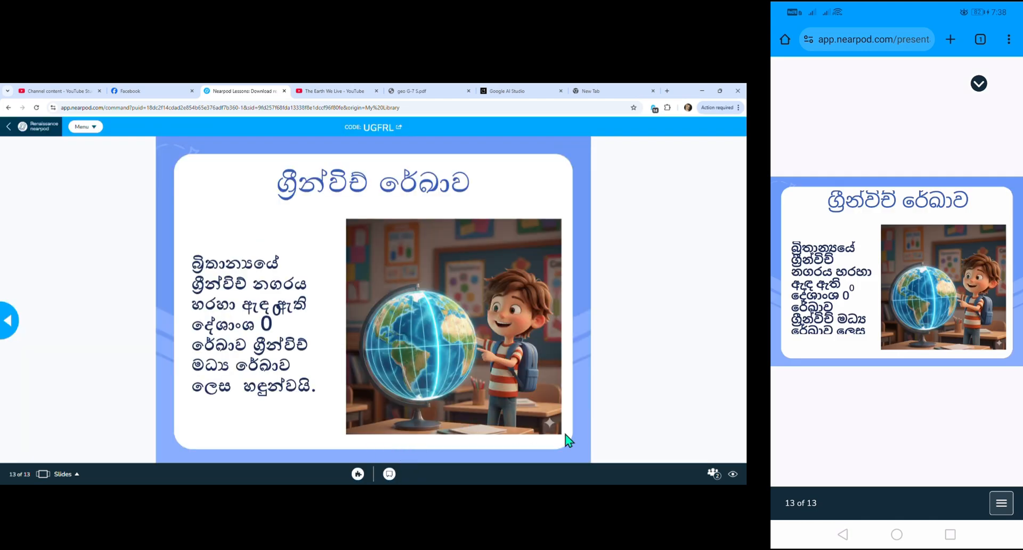
pyautogui.click(85, 127)
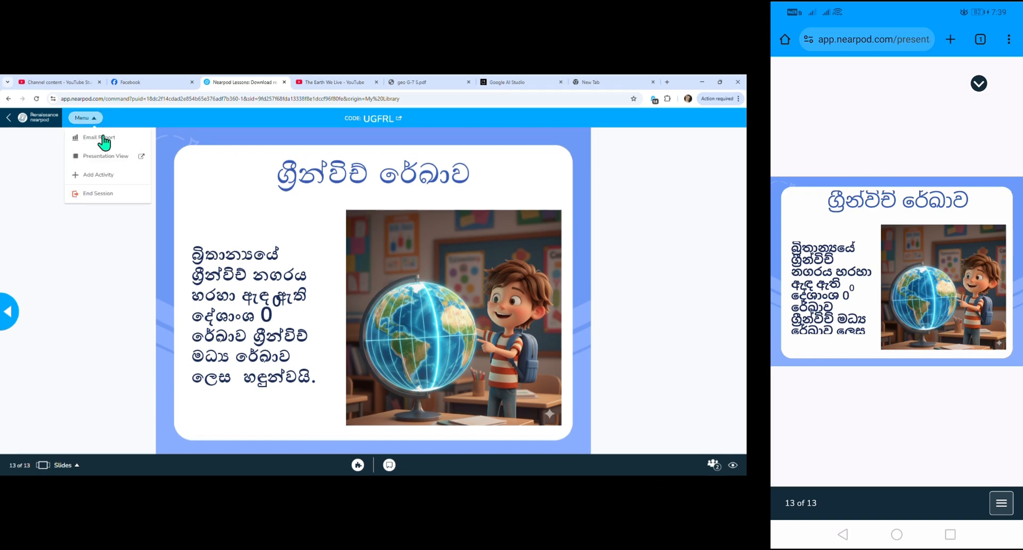
pyautogui.click(141, 299)
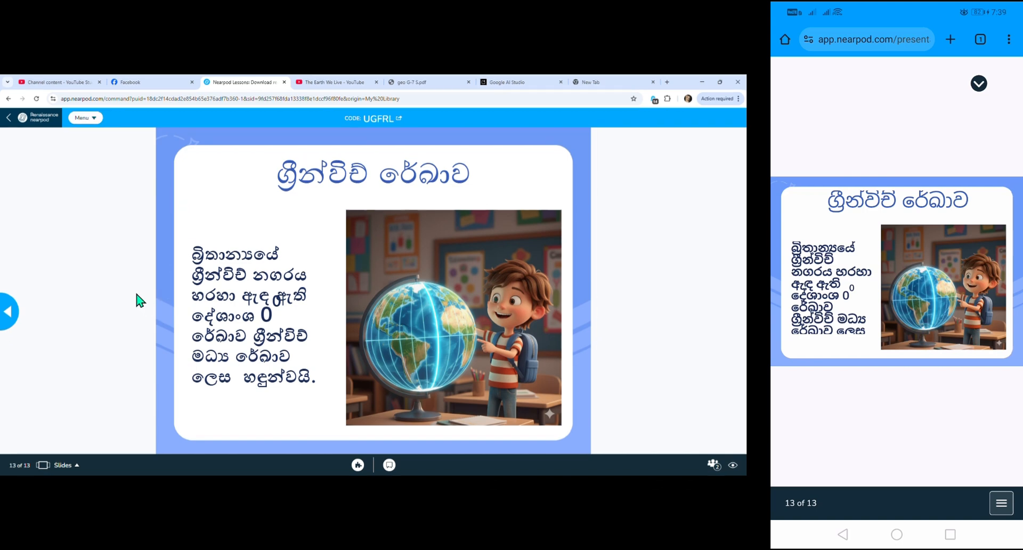
# Share a True/False activity stating "සිරස් අතට දක්වා ඇත්තේ අක්ෂාංශ වේ" with False as the correct answer, and end it once the student responds
pyautogui.click(357, 466)
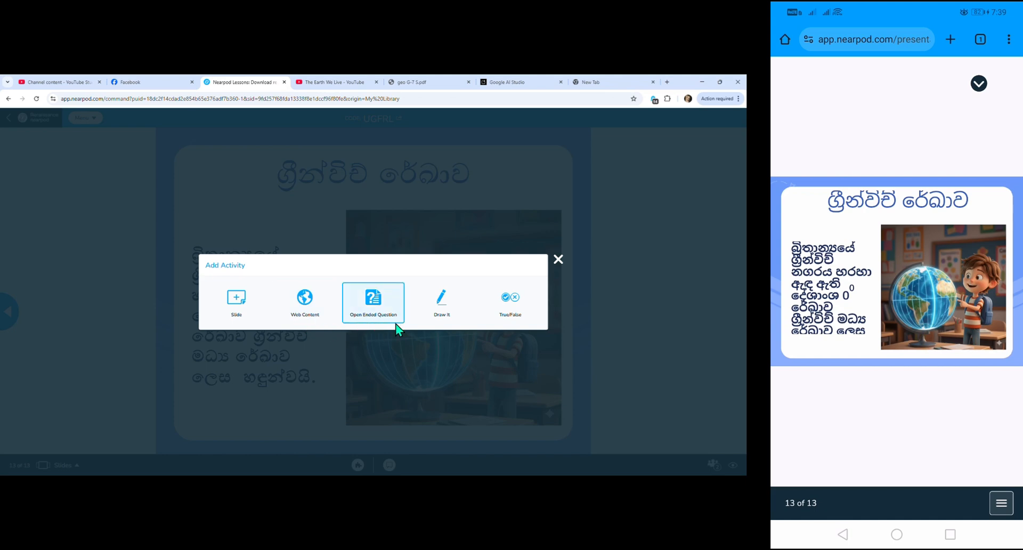
pyautogui.click(505, 314)
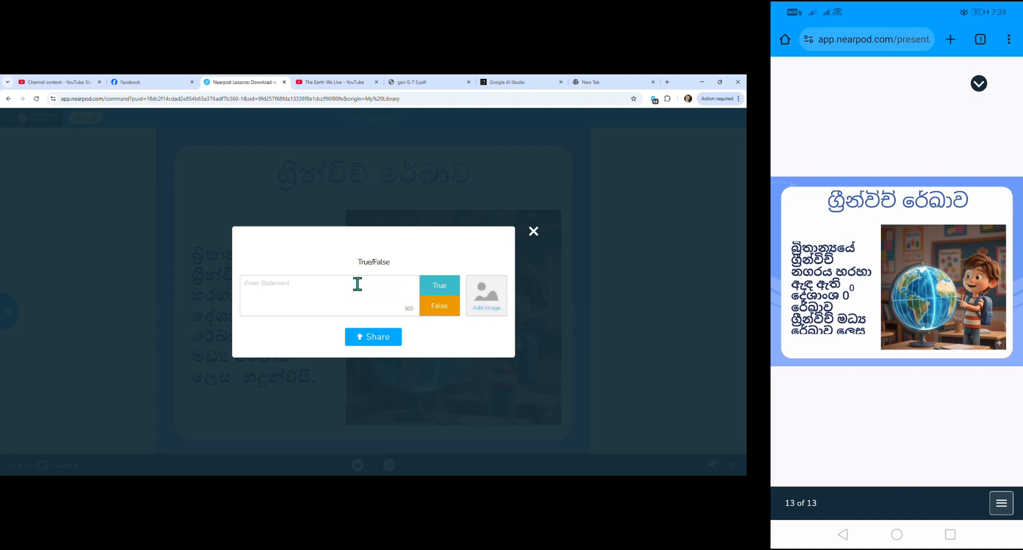
pyautogui.write('සිරස් අ තෙර')
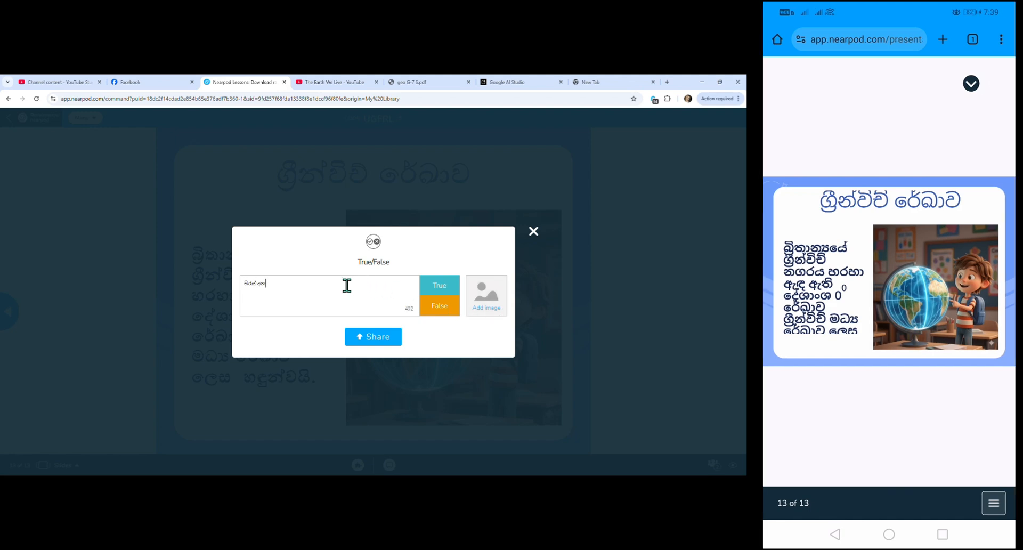
pyautogui.write('ව දක්වා ඇත්තේ අක්ෂාංශ වේ')
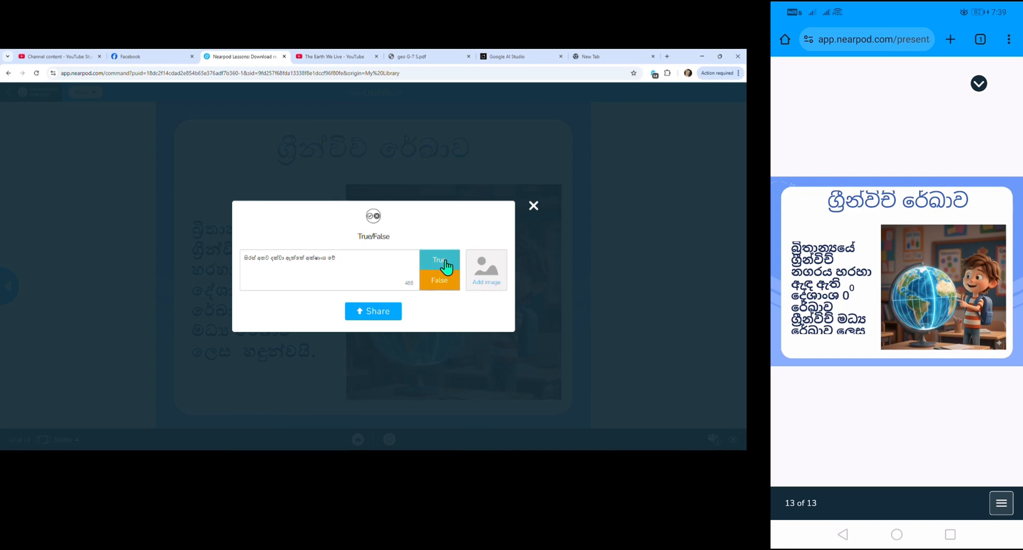
pyautogui.click(441, 286)
pyautogui.click(388, 314)
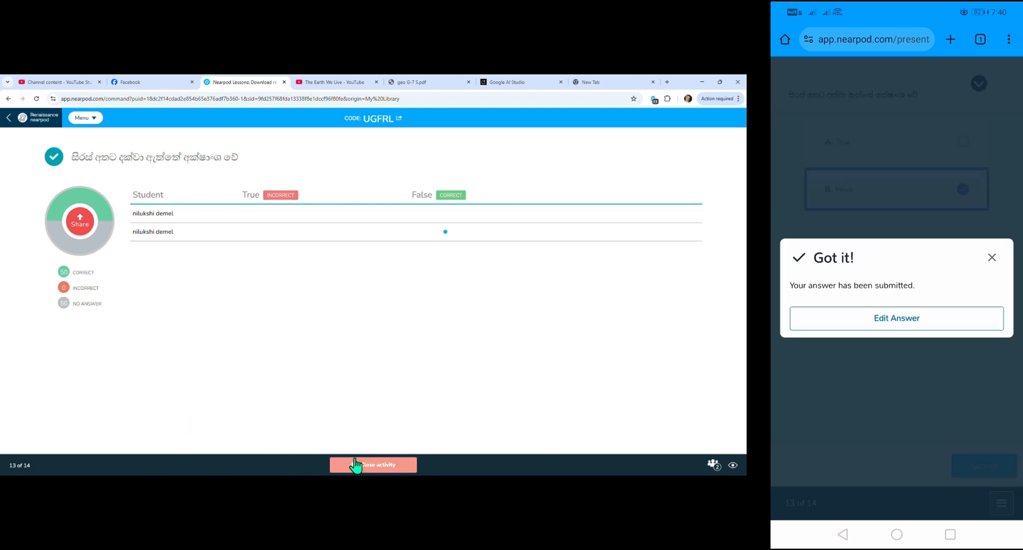
pyautogui.click(365, 471)
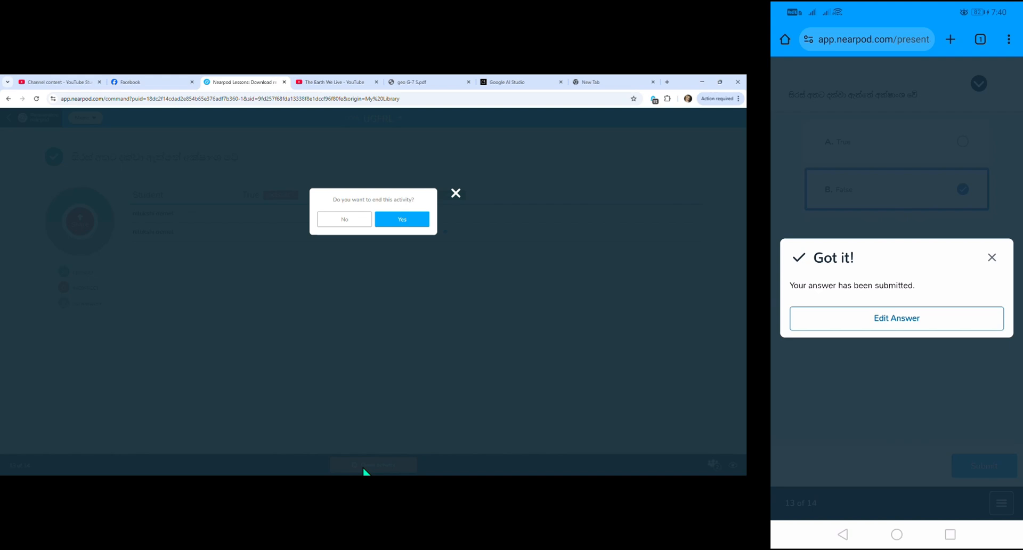
pyautogui.click(394, 227)
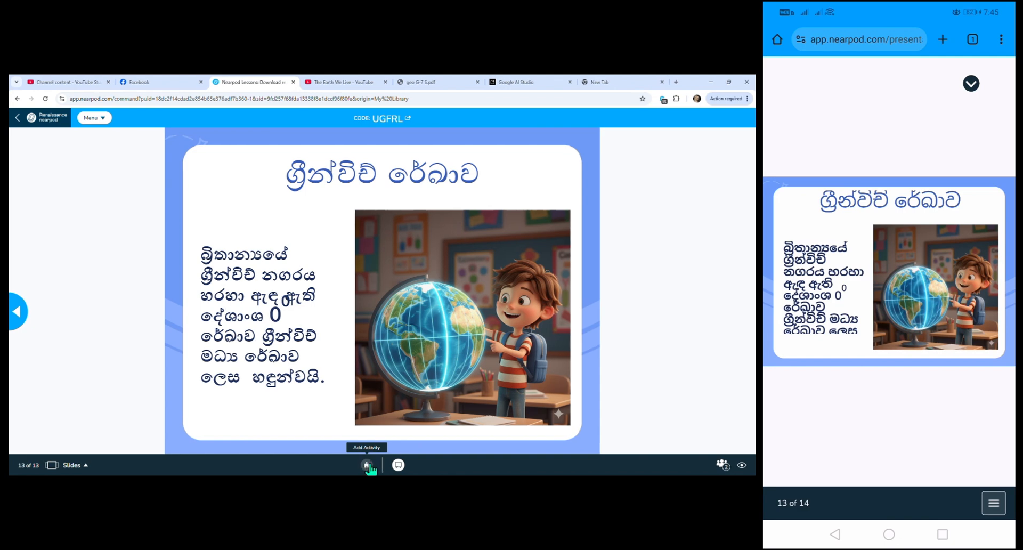
# Add a live Draw It activity with the question "පෘථිවි ගෝලය ඇඳ අක්ෂාංශ හා දේශාංශ රේඛා නිවැරදිව ඇඳ දක්වන්න." and save it
pyautogui.click(367, 465)
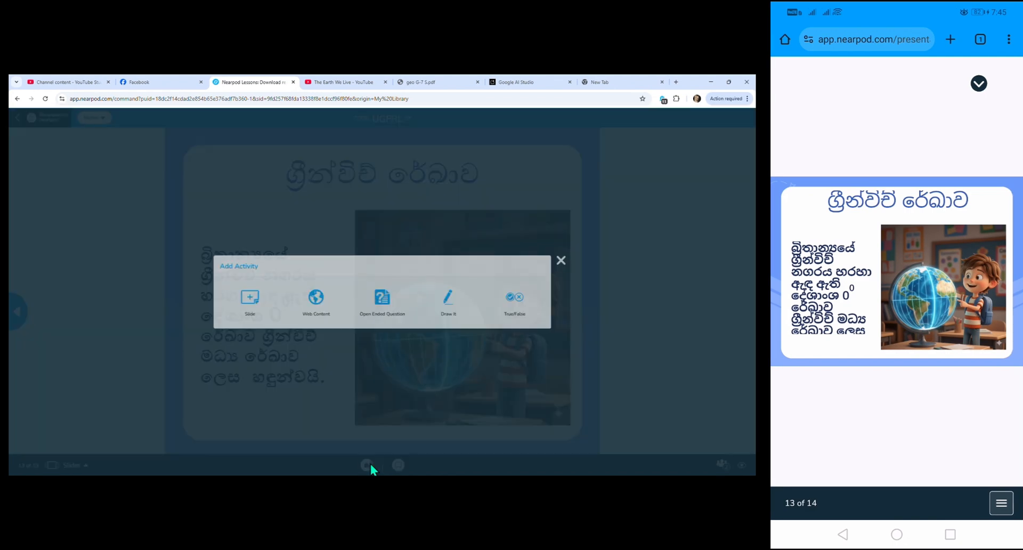
pyautogui.click(442, 318)
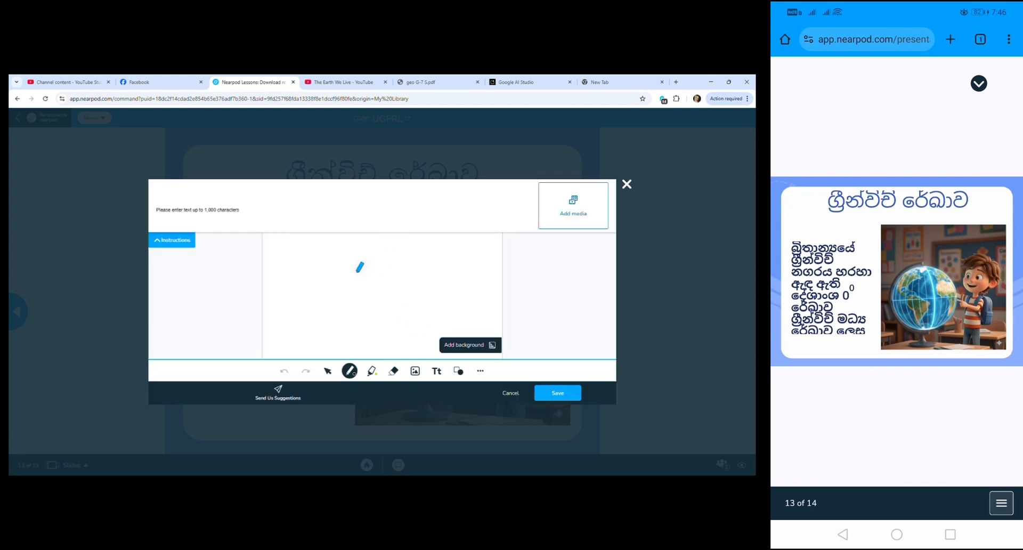
pyautogui.click(230, 212)
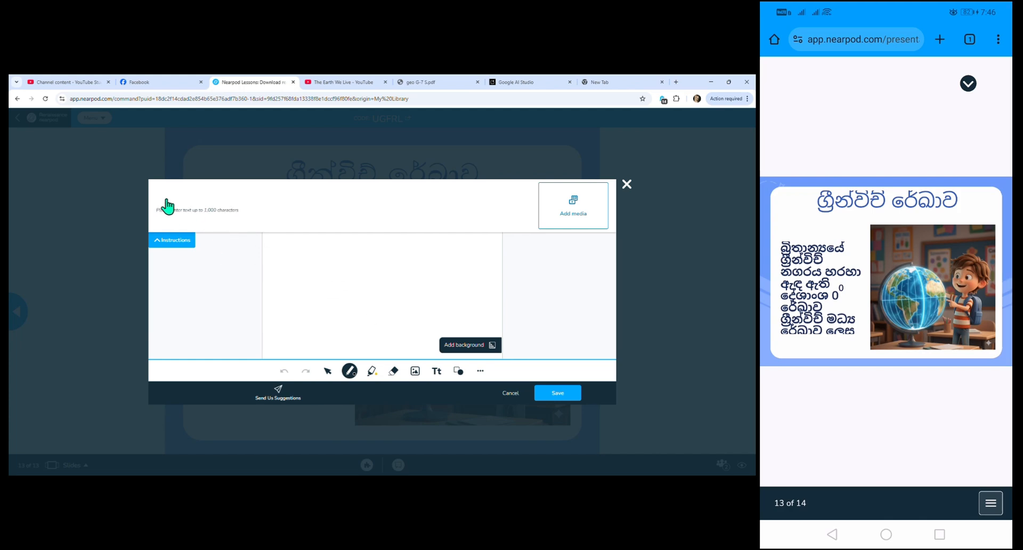
pyautogui.click(187, 218)
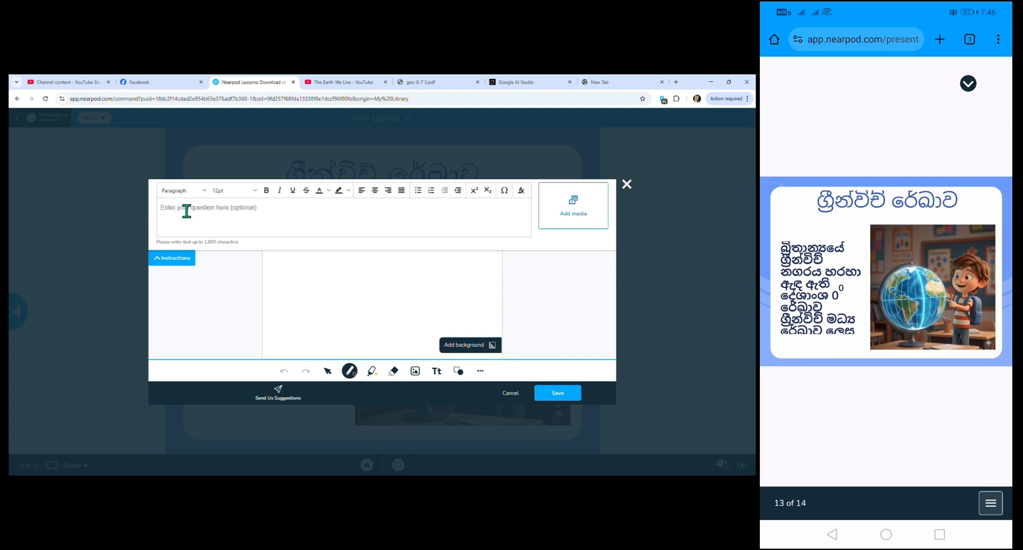
pyautogui.click(200, 208)
pyautogui.write('a')
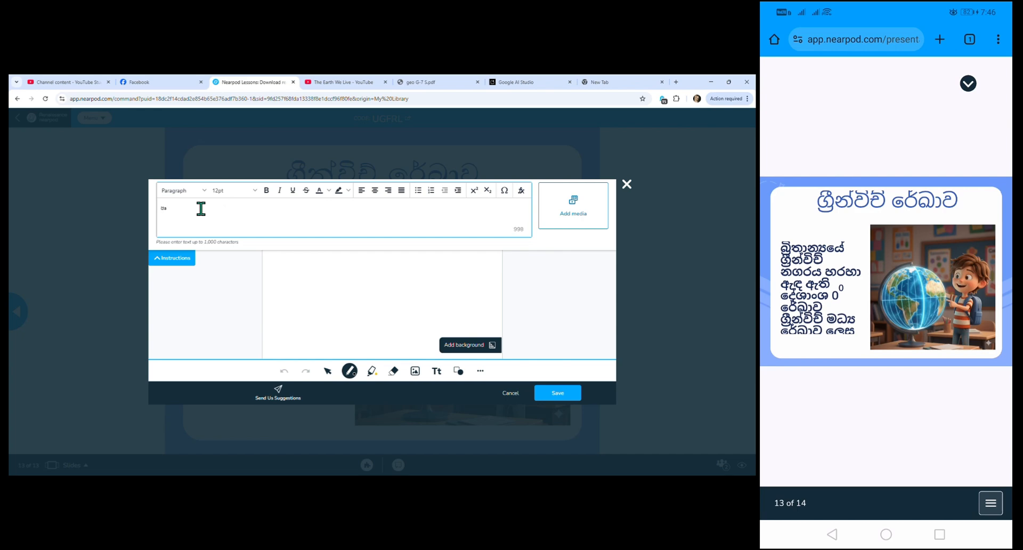
pyautogui.write(' ගෝලය ස')
pyautogui.write('ඳ ඇති')
pyautogui.write('ෂාංශ හා දේශා')
pyautogui.write('ංශ රේඛා ව')
pyautogui.write('වැරදිව ඇඳ දක')
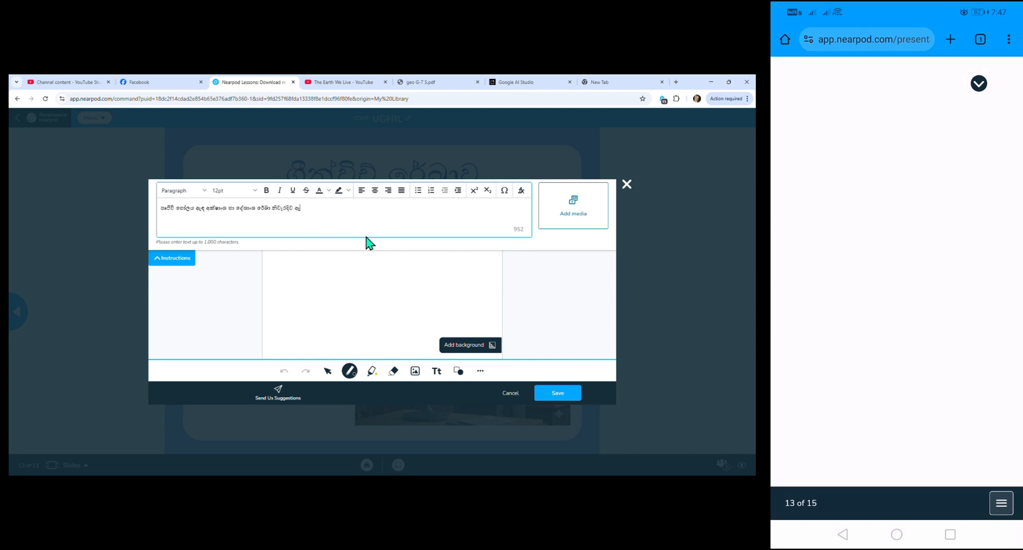
pyautogui.write('්වන්න.')
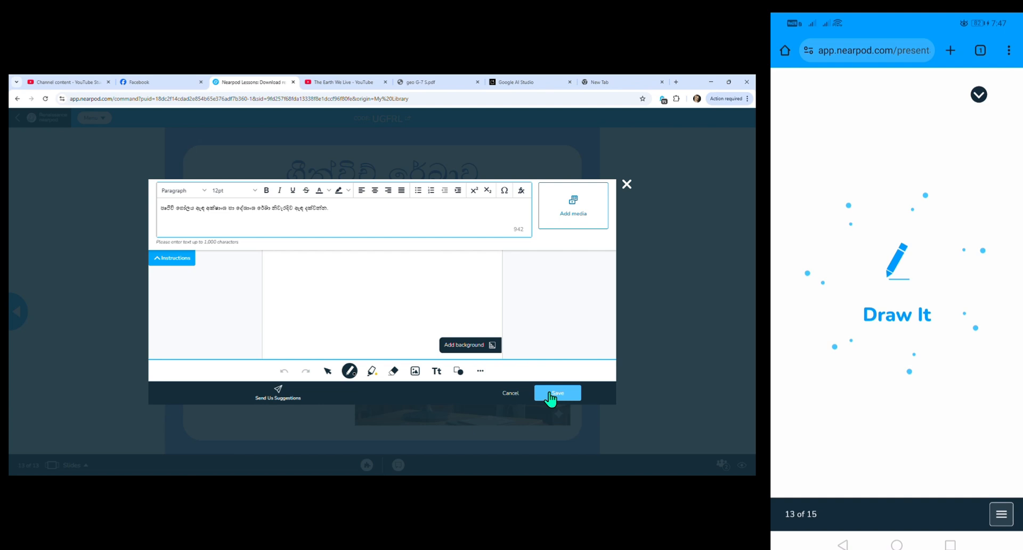
pyautogui.click(550, 395)
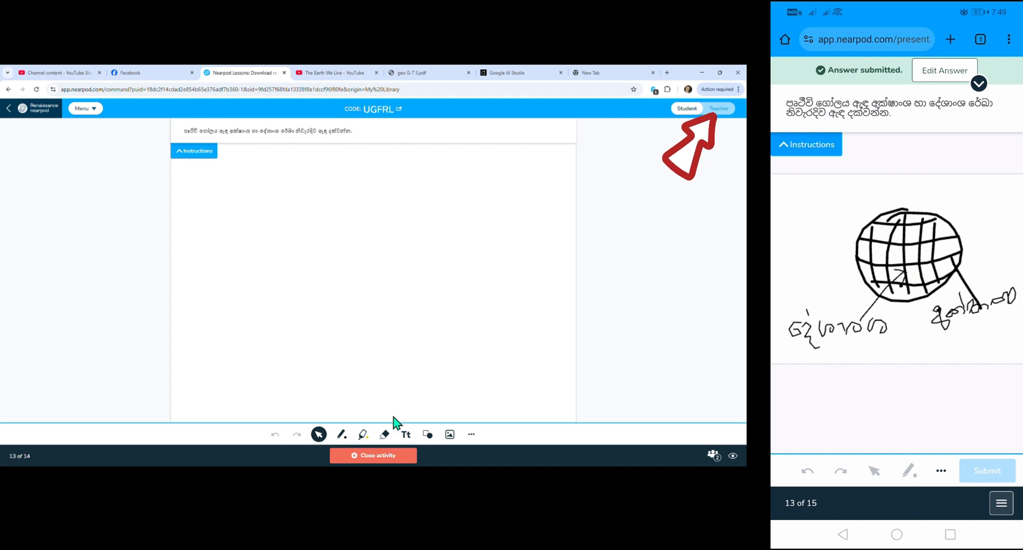
# Open the student's submitted globe drawing in the Teacher view and add a red highlighter check mark as feedback
pyautogui.click(717, 111)
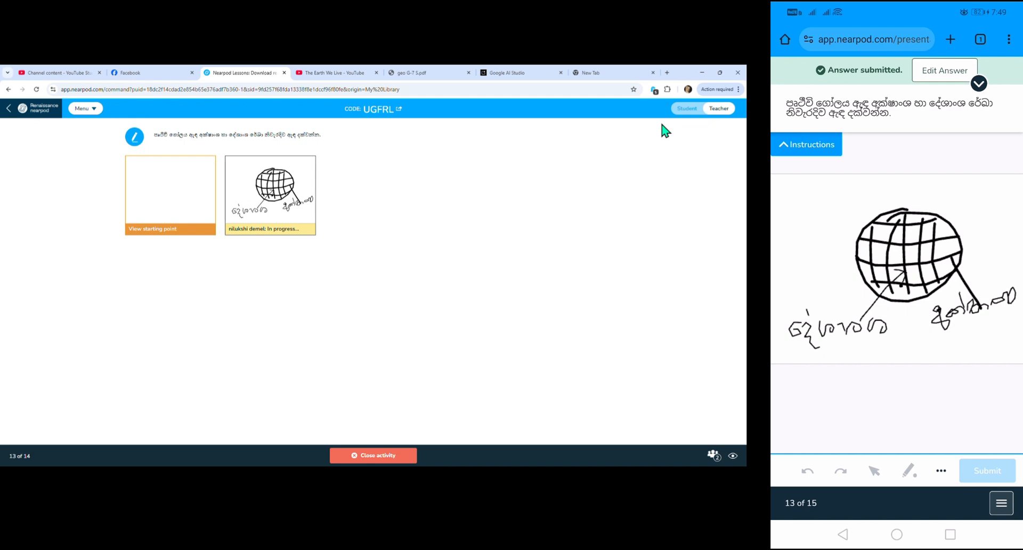
pyautogui.click(270, 216)
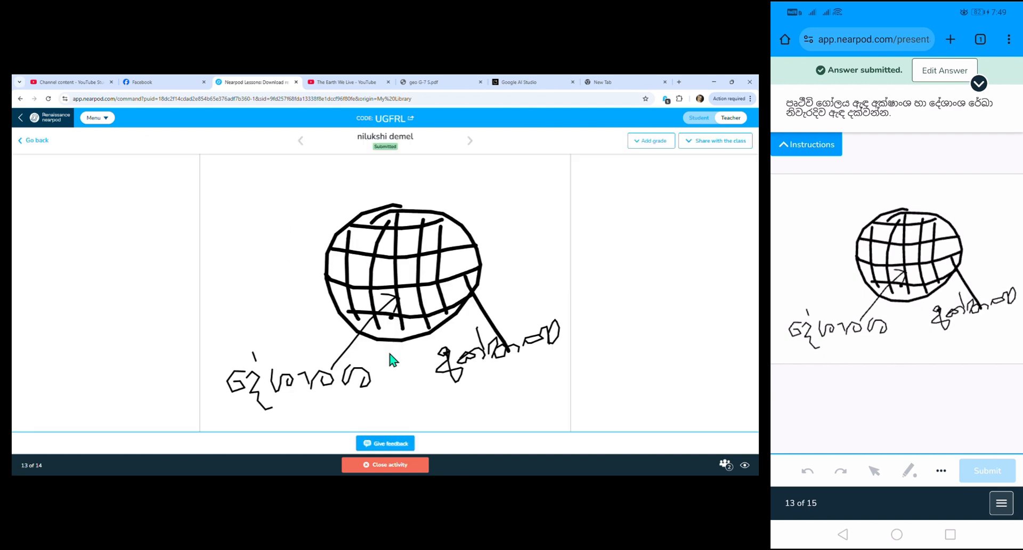
pyautogui.click(380, 447)
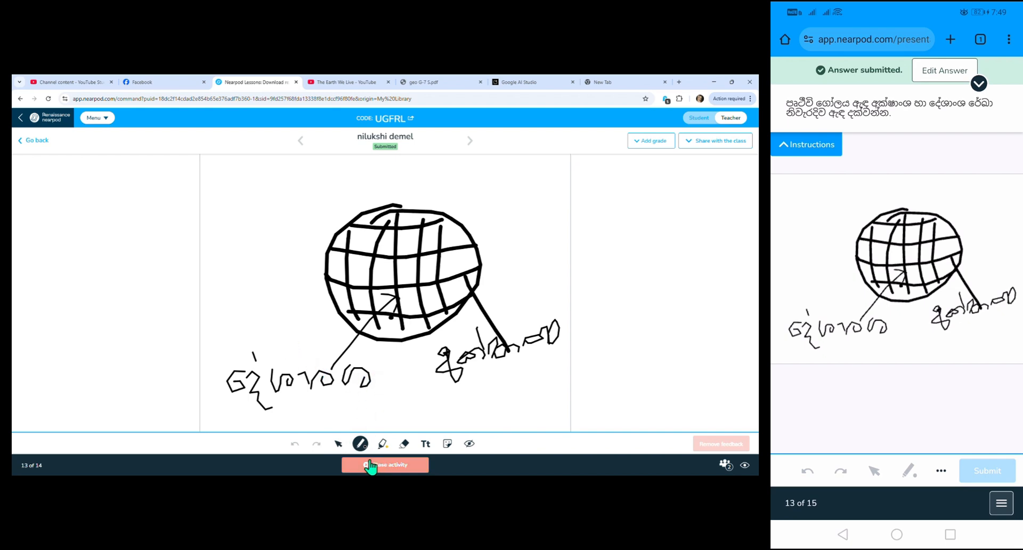
pyautogui.click(382, 443)
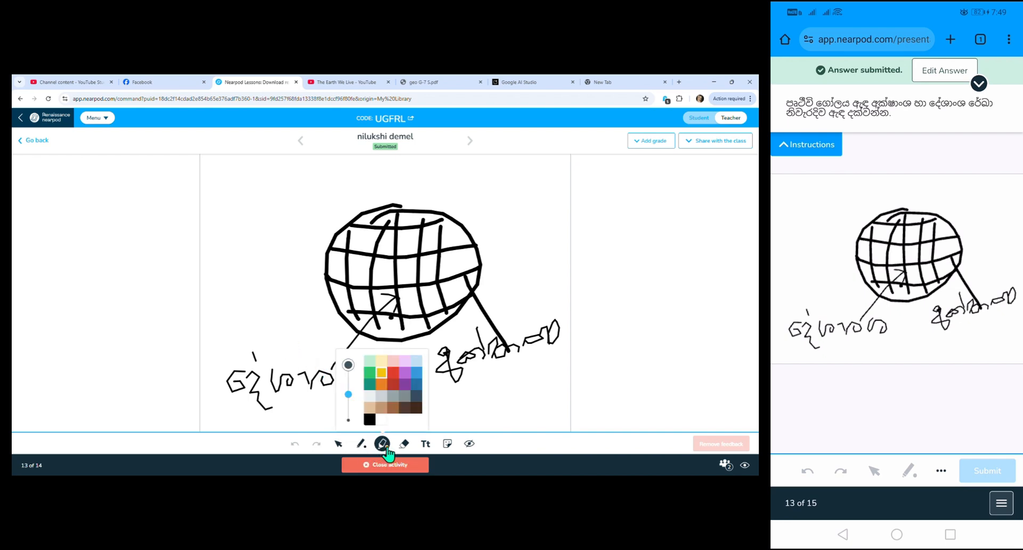
pyautogui.click(393, 374)
pyautogui.moveTo(261, 344); pyautogui.dragTo(405, 281)
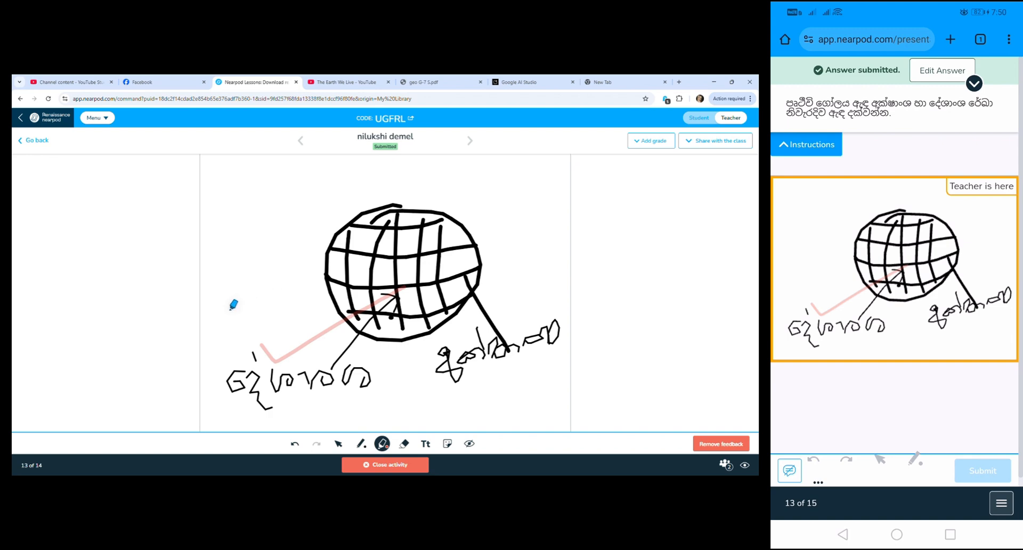
# Add a yellow star sticker above the check mark, shrunk and placed beside the globe, and end the Draw It activity
pyautogui.click(447, 444)
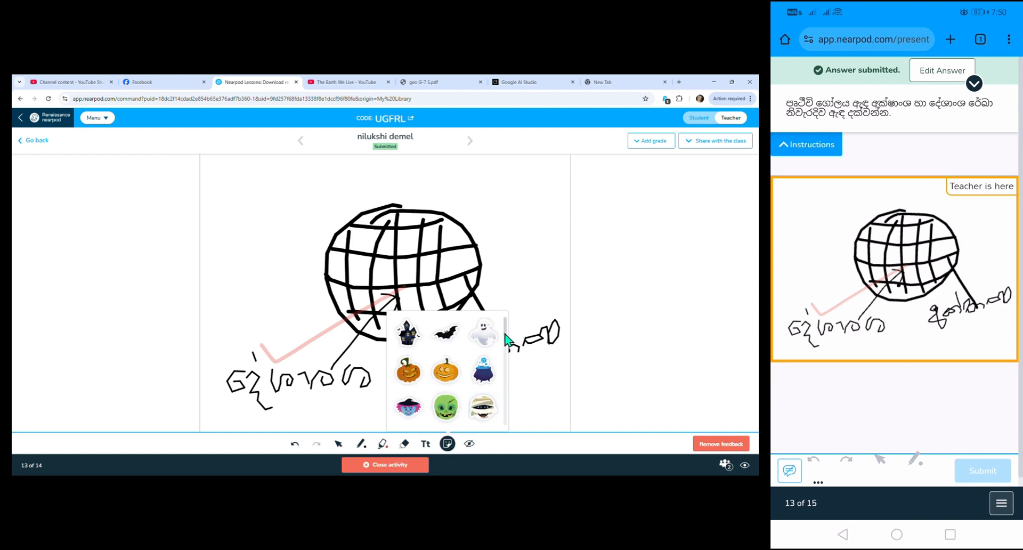
pyautogui.moveTo(506, 344); pyautogui.dragTo(505, 372)
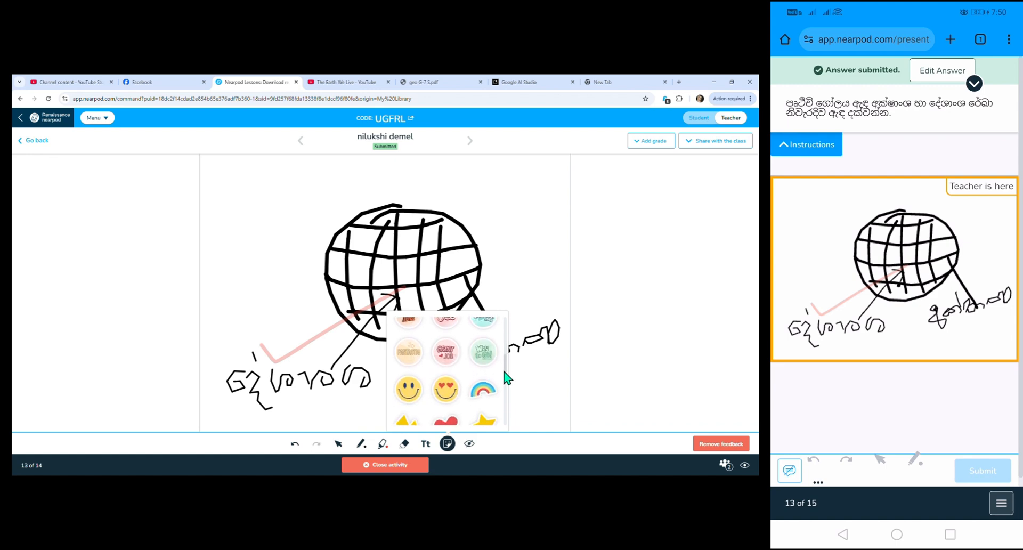
pyautogui.scroll(-1, 482, 392)
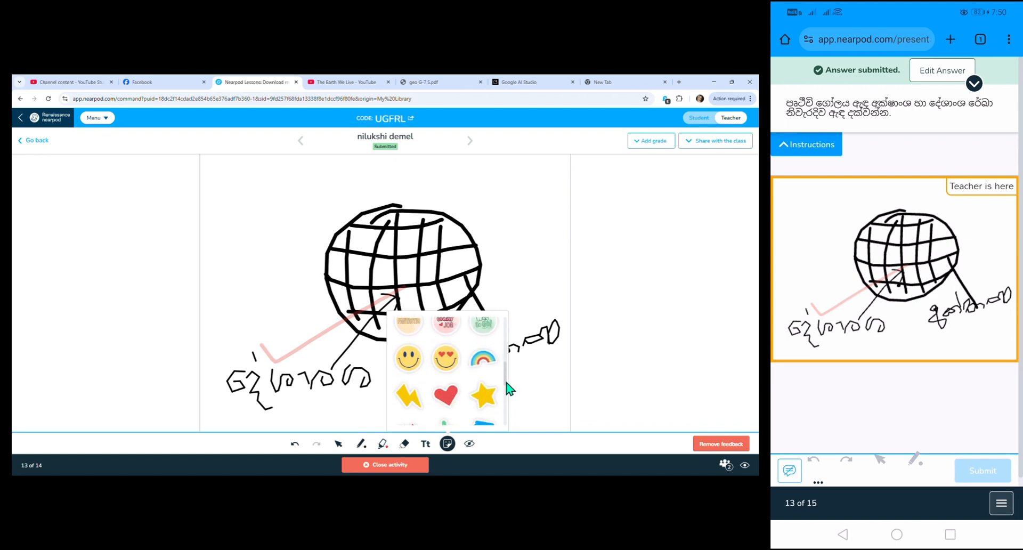
pyautogui.click(486, 398)
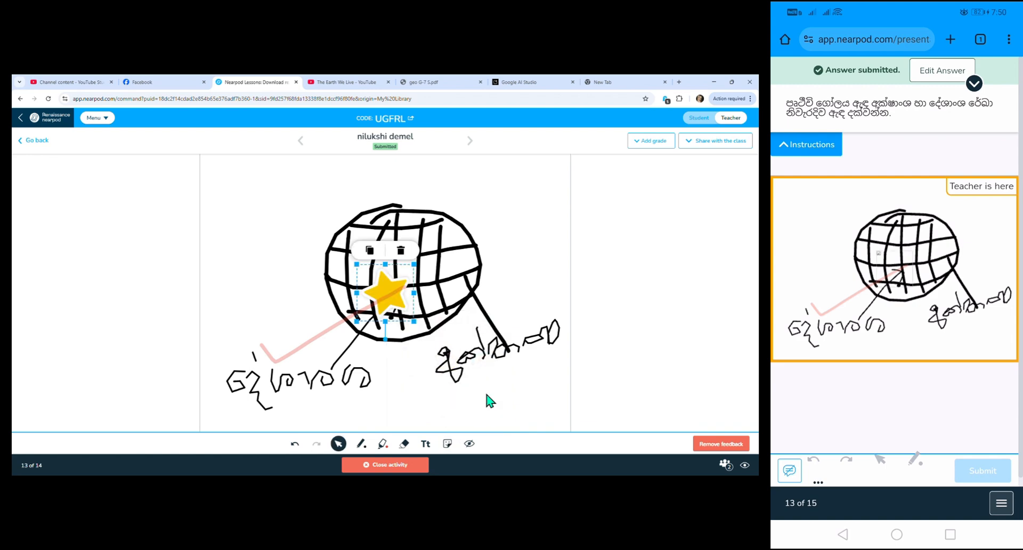
pyautogui.moveTo(378, 299); pyautogui.dragTo(289, 318)
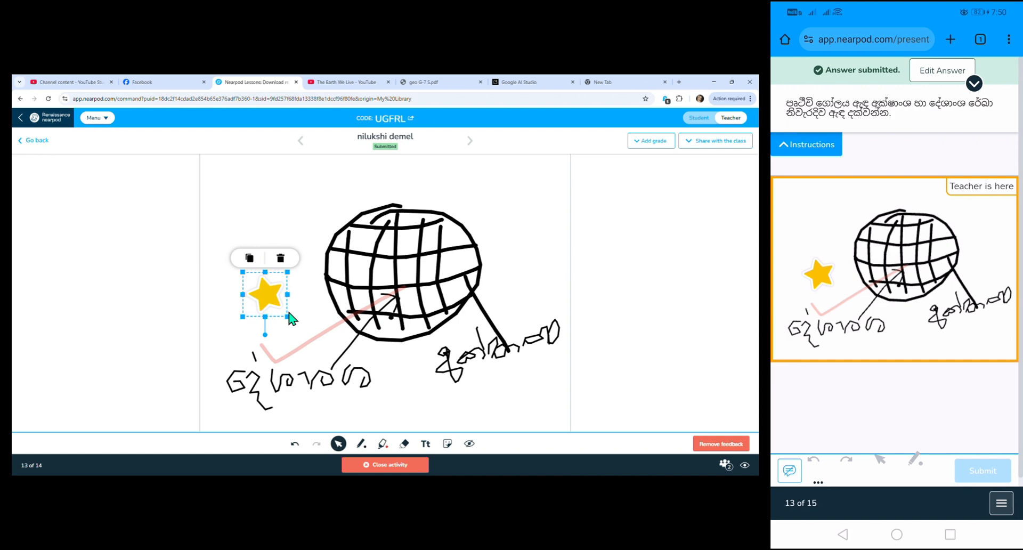
pyautogui.click(431, 388)
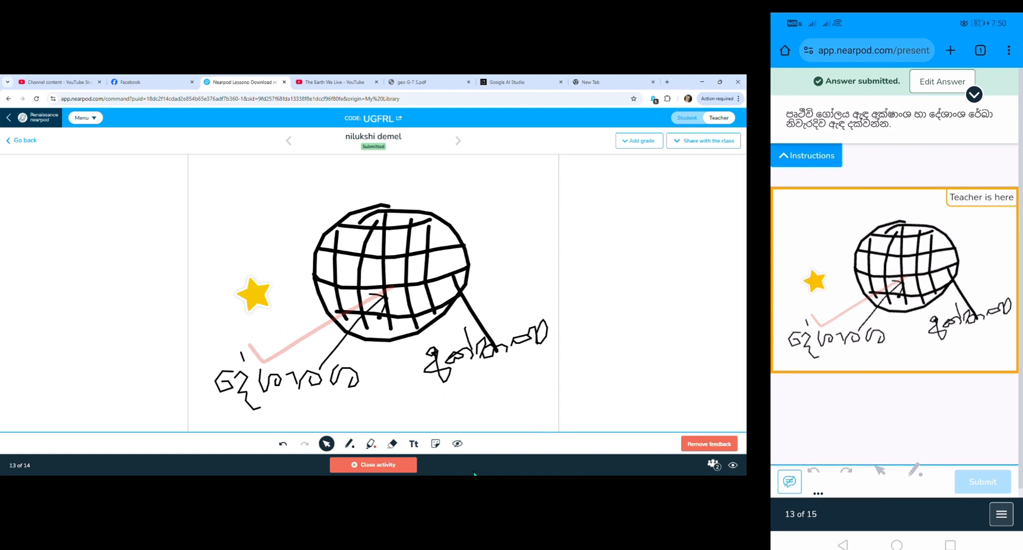
pyautogui.click(378, 469)
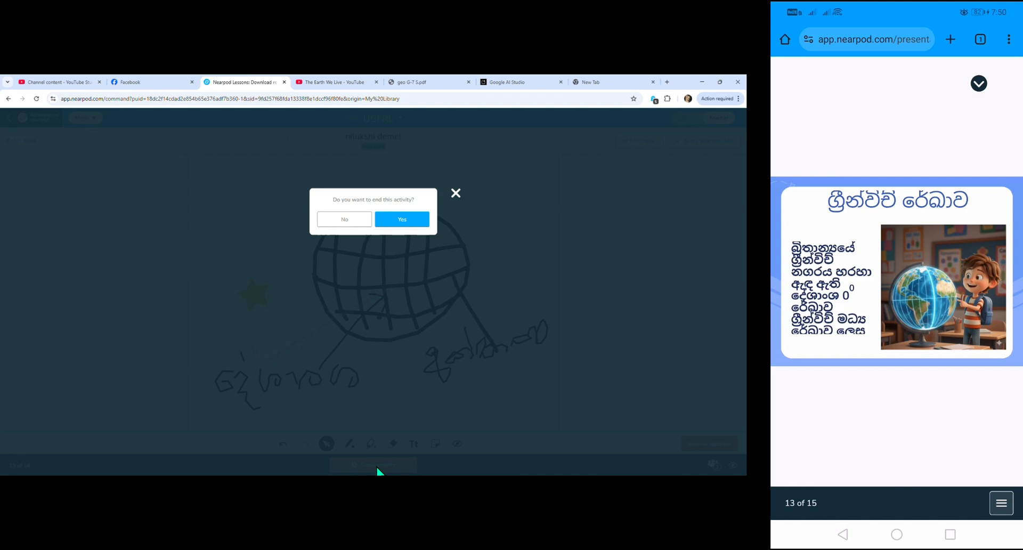
pyautogui.click(401, 222)
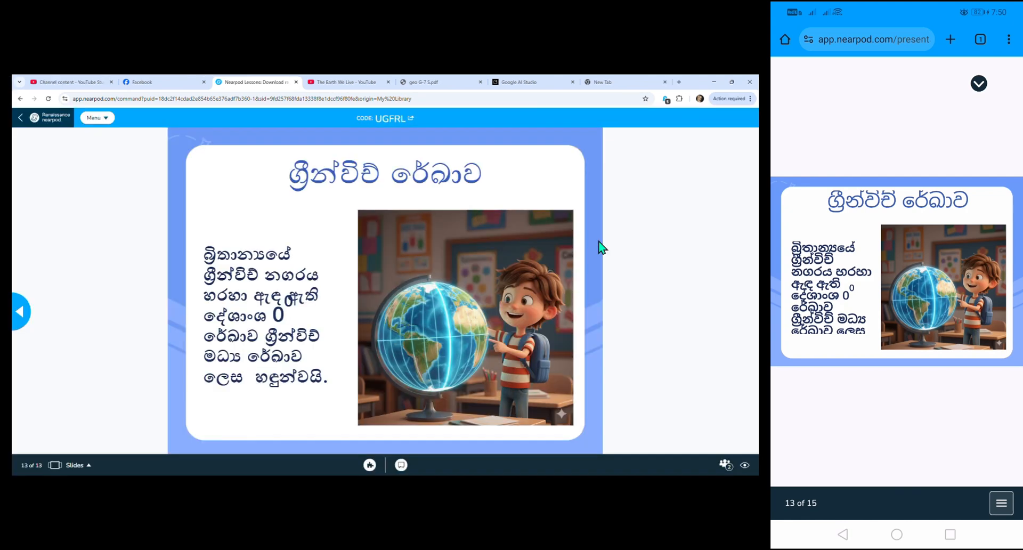